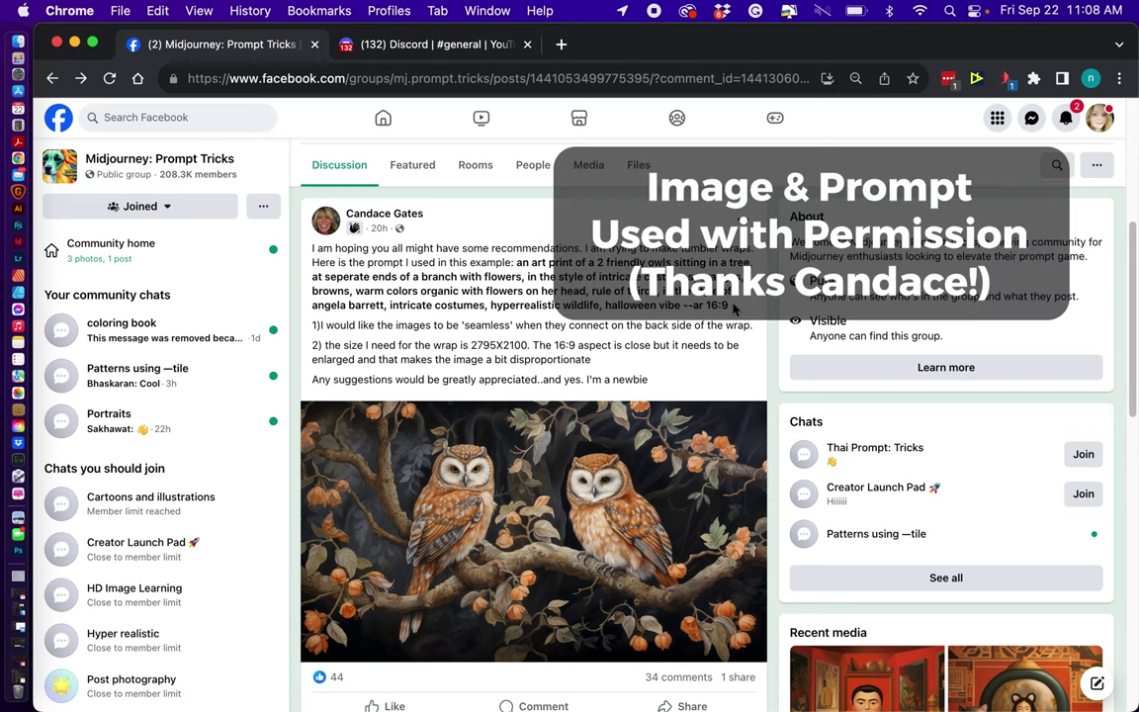
Copy the two-owl art print prompt, including --ar 16:9, from the Facebook post and switch to the Discord general channel
{"action": "left_click_drag", "start_coordinate": [730, 305], "coordinate": [517, 266]}
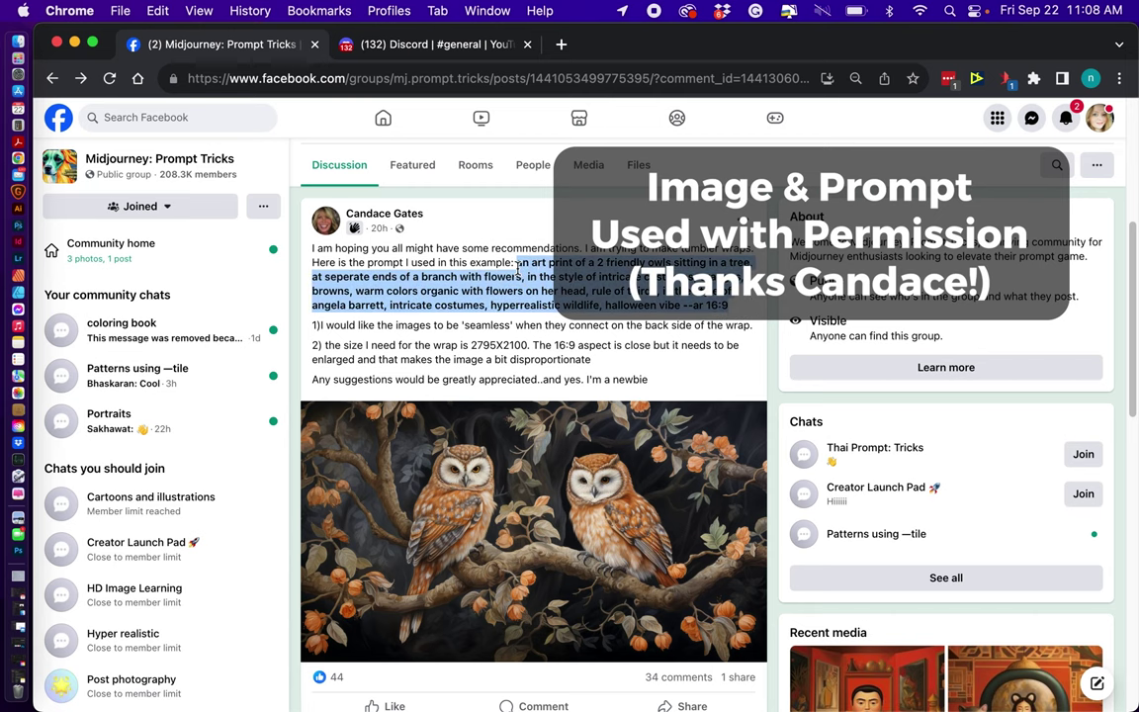
{"action": "key", "text": "super+c"}
{"action": "left_click", "coordinate": [409, 46]}
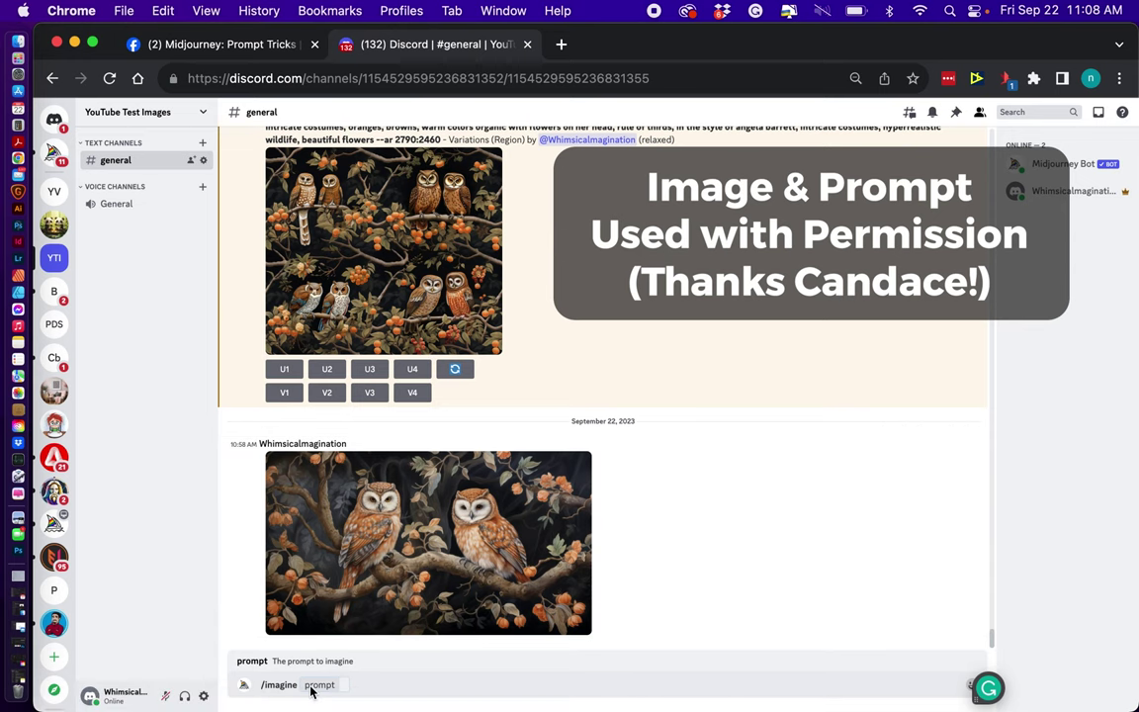
{"action": "key", "text": "BackSpace"}
{"action": "key", "text": "BackSpace"}
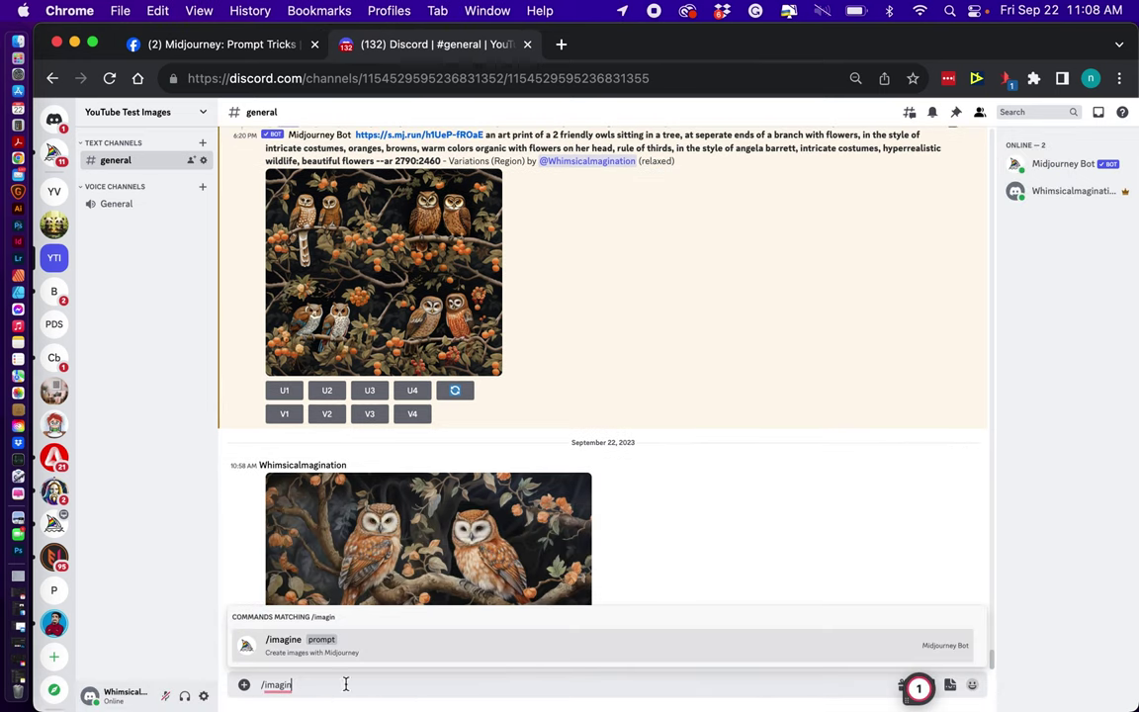
{"action": "left_click", "coordinate": [244, 685]}
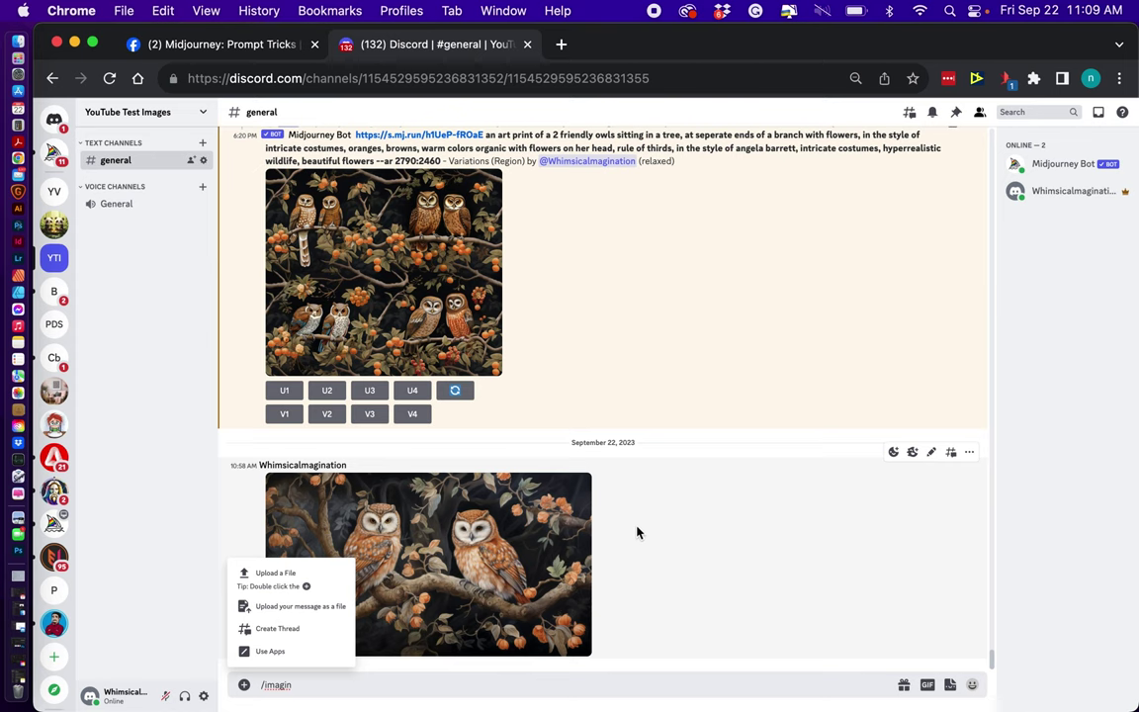
{"action": "left_click", "coordinate": [631, 524]}
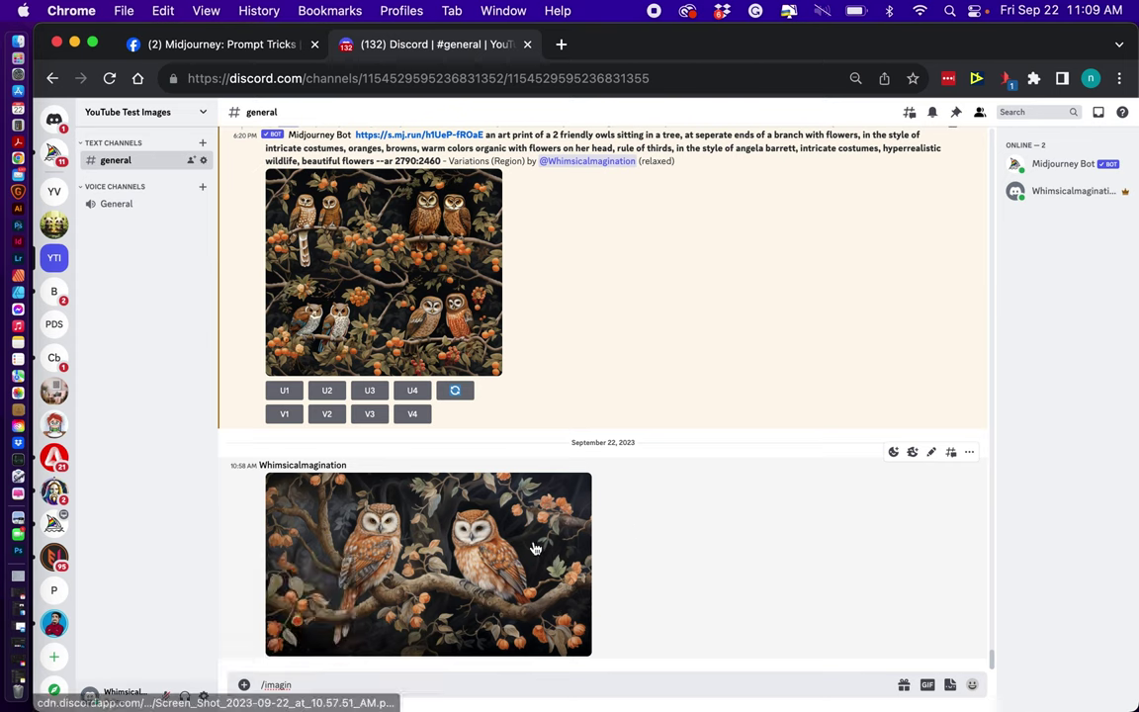
Clear the leftover message text and fill a new /imagine command with the copied owl prompt
{"action": "left_click", "coordinate": [303, 685]}
{"action": "key", "text": "BackSpace"}
{"action": "key", "text": "BackSpace"}
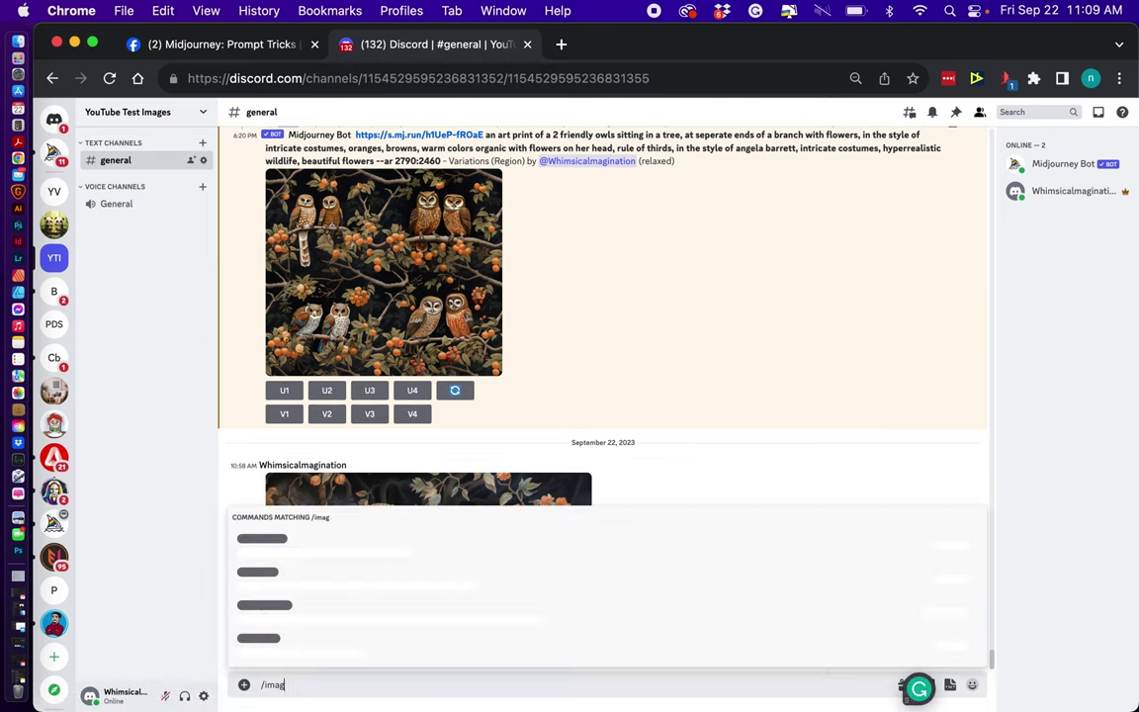
{"action": "key", "text": "BackSpace"}
{"action": "key", "text": "BackSpace"}
{"action": "key", "text": "BackSpace"}
{"action": "key", "text": "BackSpace"}
{"action": "key", "text": "BackSpace"}
{"action": "type", "text": "/im"}
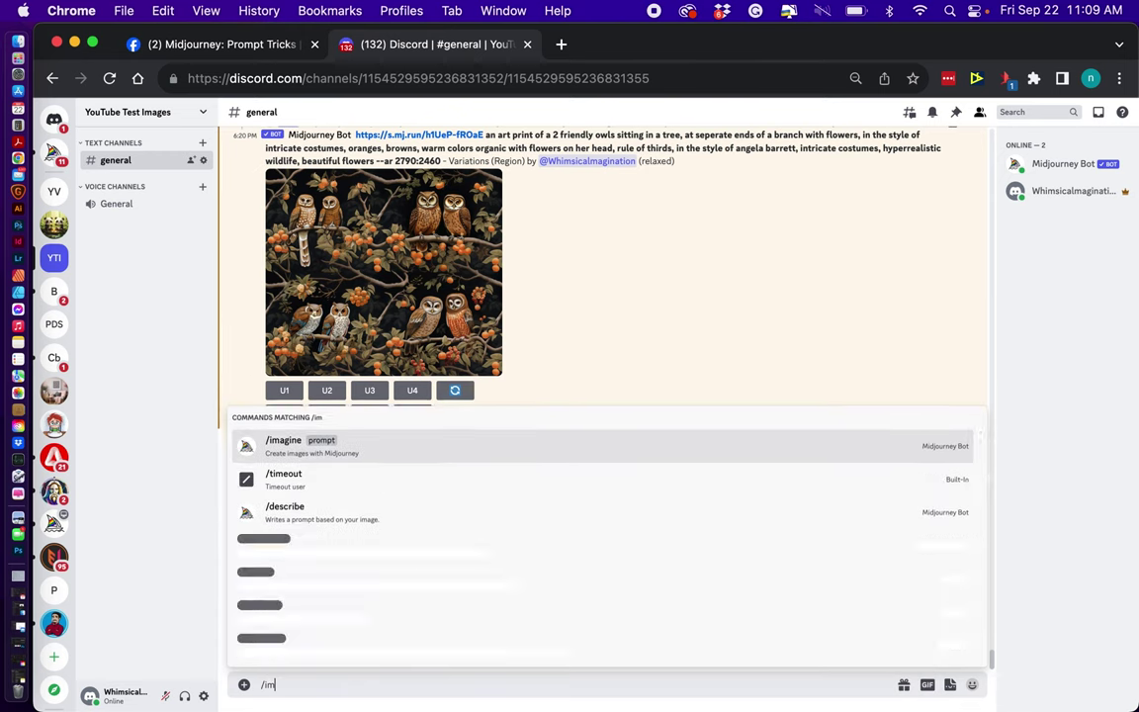
{"action": "key", "text": "Tab"}
{"action": "key", "text": "ctrl+v"}
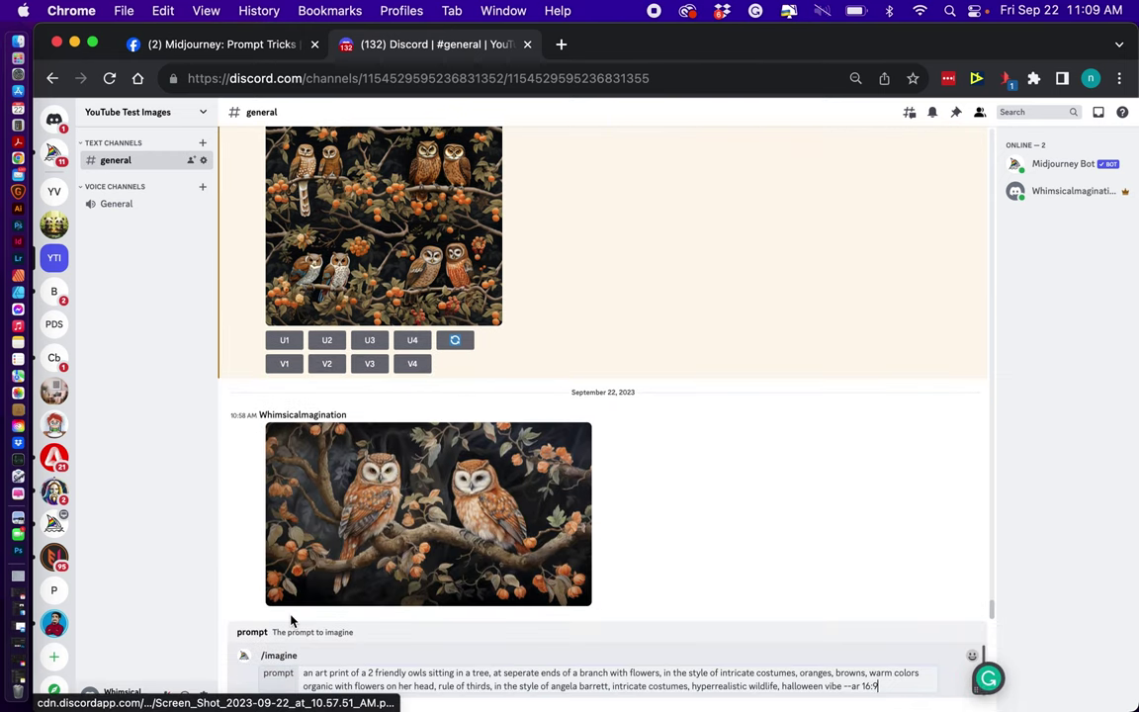
Delete the 16:9 ratio after --ar at the end of the owl prompt
{"action": "key", "text": "BackSpace"}
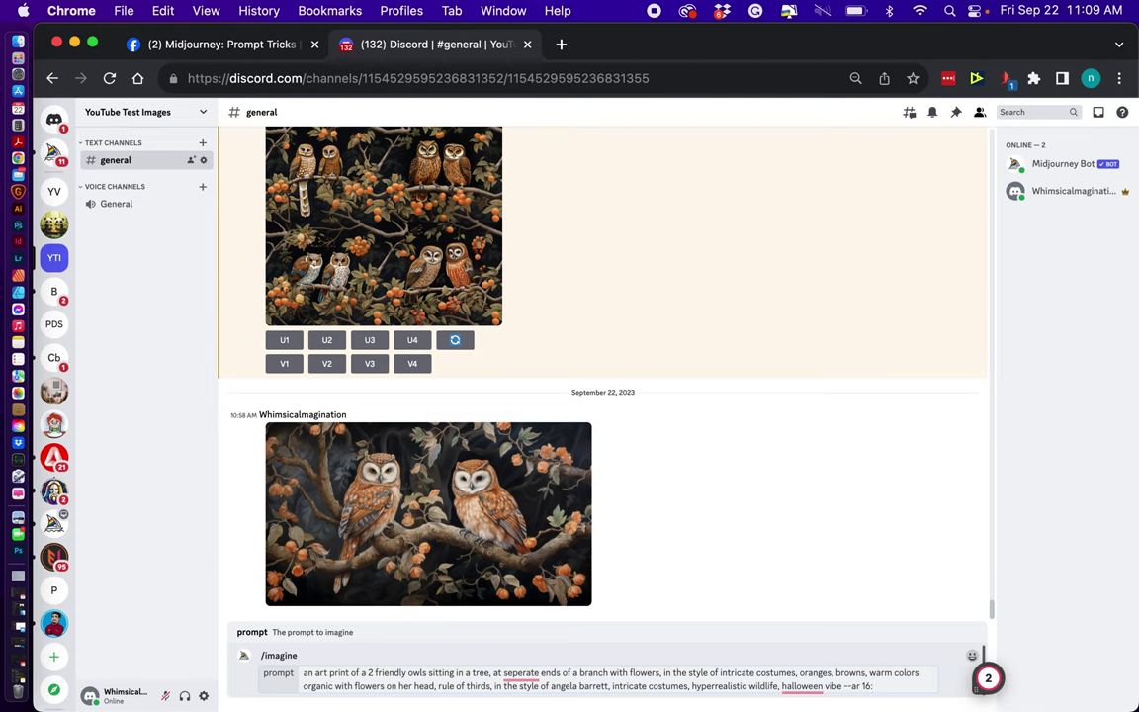
{"action": "key", "text": "BackSpace"}
{"action": "key", "text": "BackSpace"}
{"action": "key", "text": "BackSpace"}
Copy the tumbler wrap size 2795X2100 from the Facebook post and return to Discord
{"action": "left_click", "coordinate": [248, 45]}
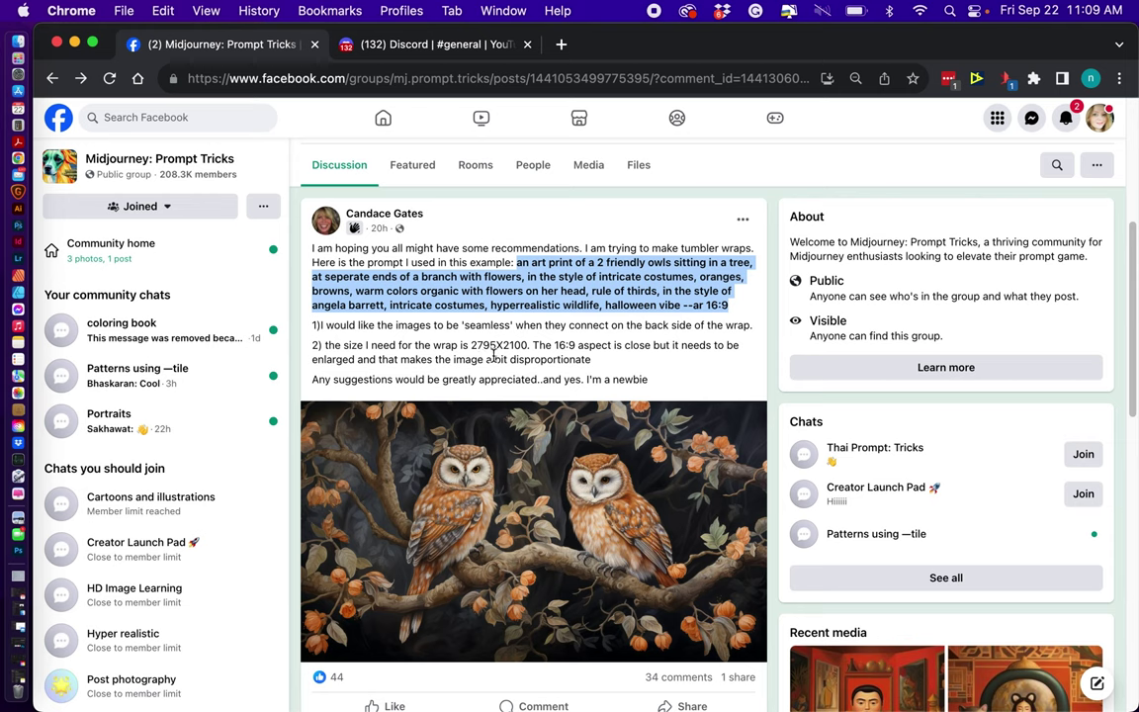
{"action": "left_click_drag", "start_coordinate": [528, 345], "coordinate": [472, 347]}
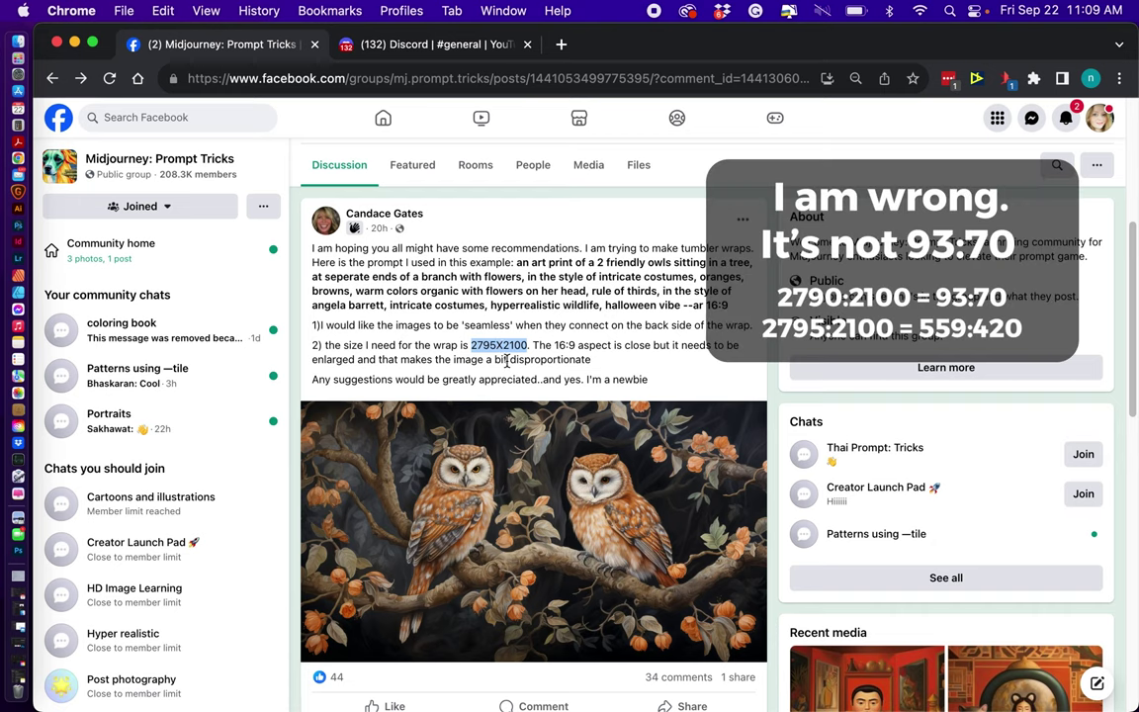
{"action": "left_click", "coordinate": [416, 47]}
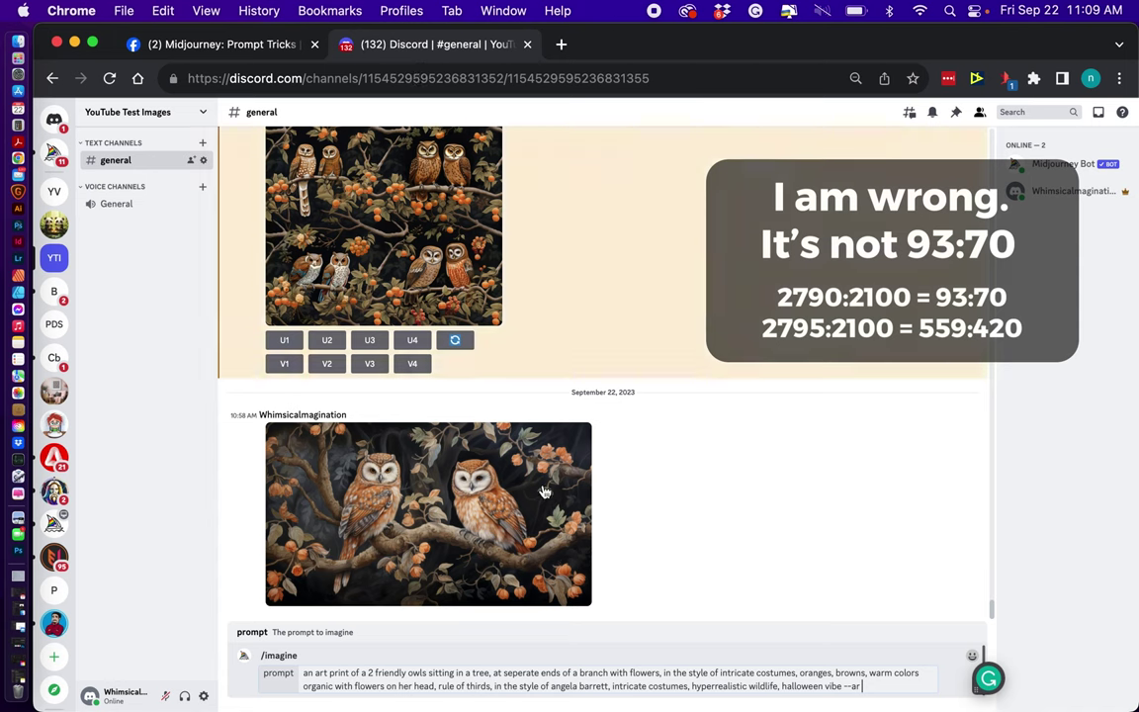
Paste the wrap size after --ar and replace its X with a colon to make the ratio 2795:2100
{"action": "left_click", "coordinate": [898, 687]}
{"action": "key", "text": "super+v"}
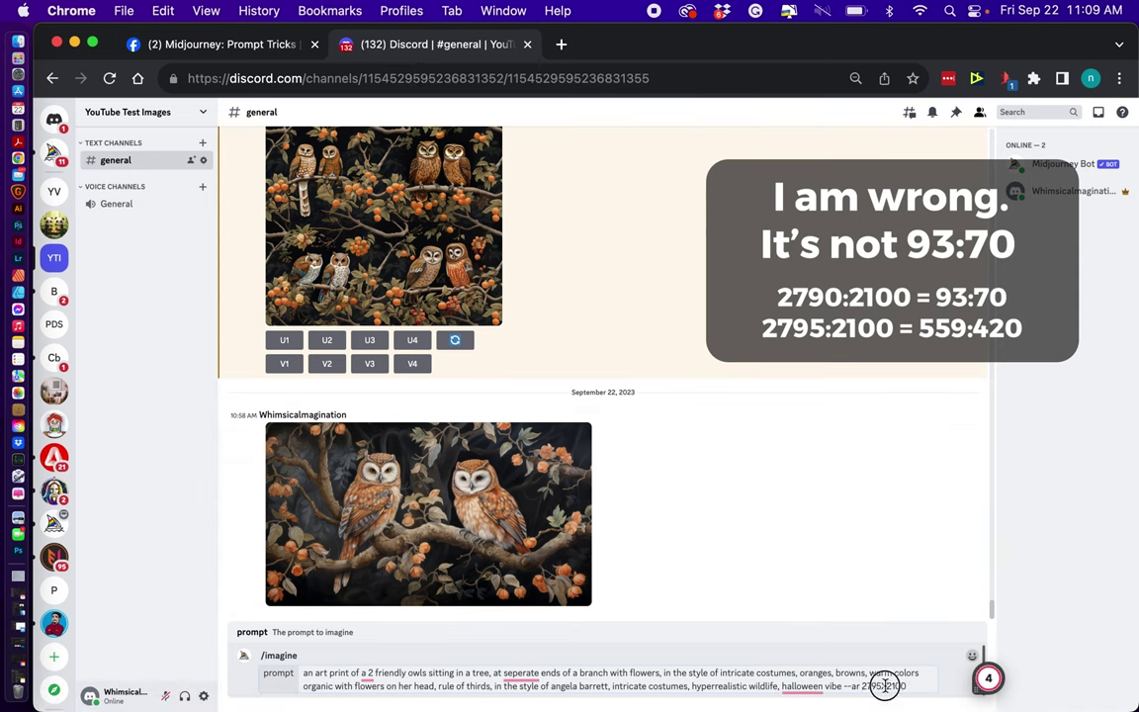
{"action": "key", "text": "Left"}
{"action": "key", "text": "Left"}
{"action": "key", "text": "Left"}
{"action": "key", "text": "Left"}
{"action": "key", "text": "BackSpace"}
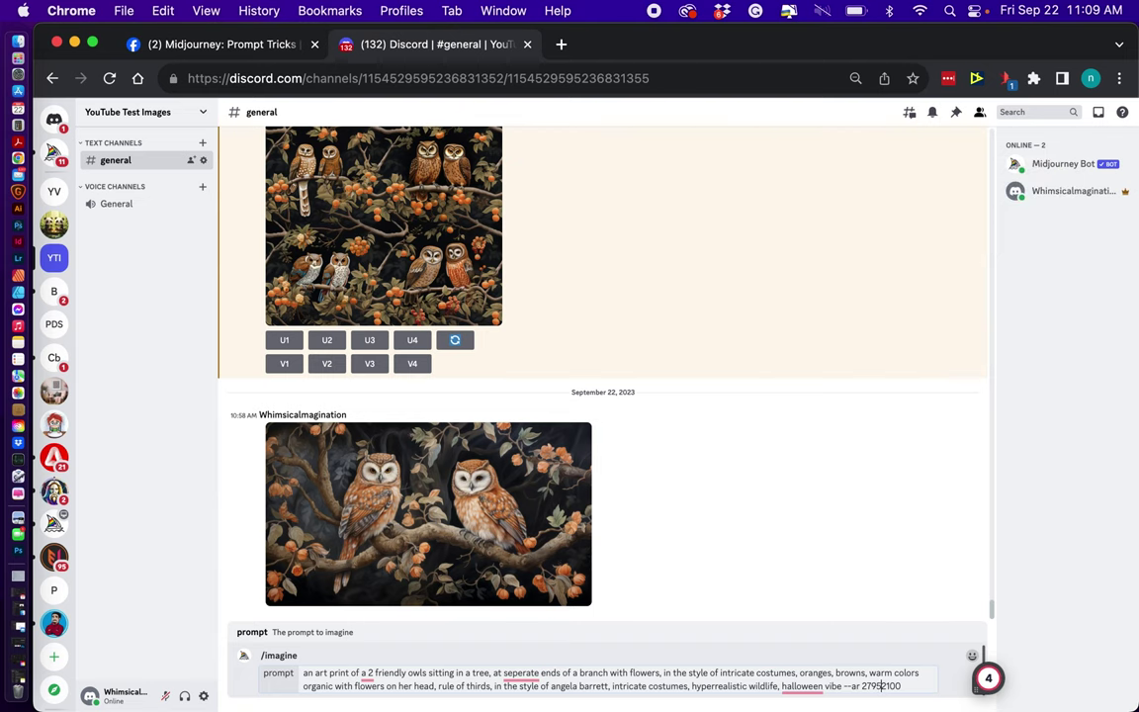
{"action": "type", "text": ":"}
Add --tile to the end of the prompt, submit it, and view the generated owl grid enlarged
{"action": "left_click", "coordinate": [914, 690]}
{"action": "type", "text": "--tile"}
{"action": "key", "text": "Return"}
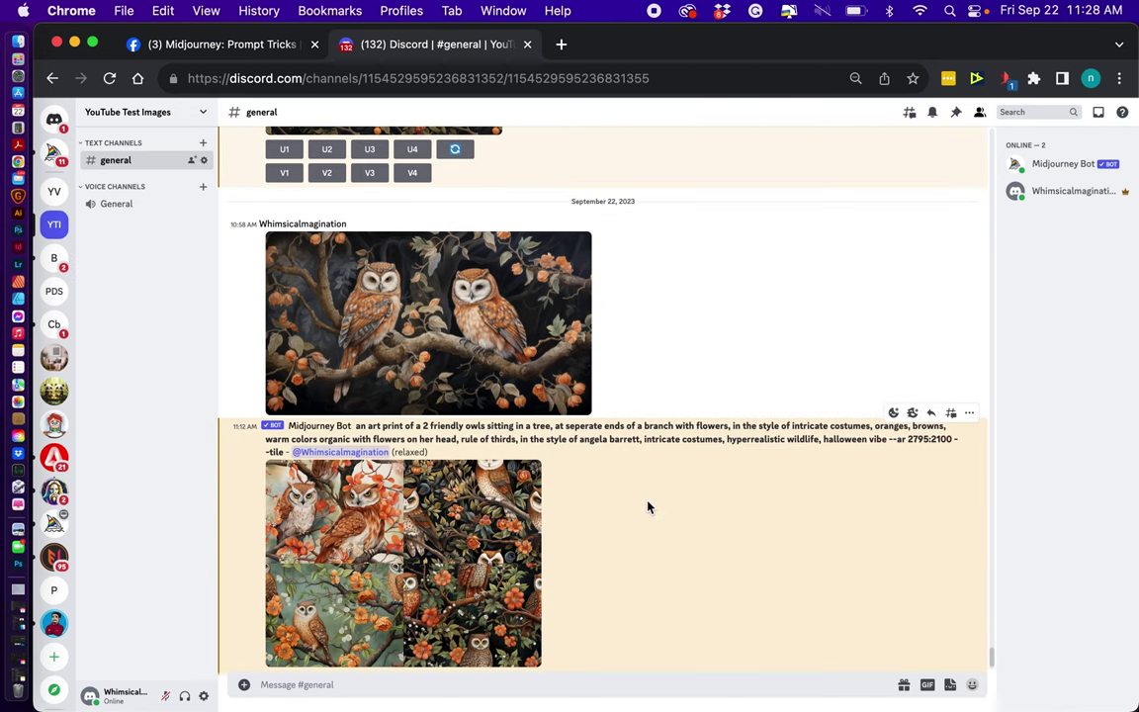
{"action": "left_click", "coordinate": [395, 495]}
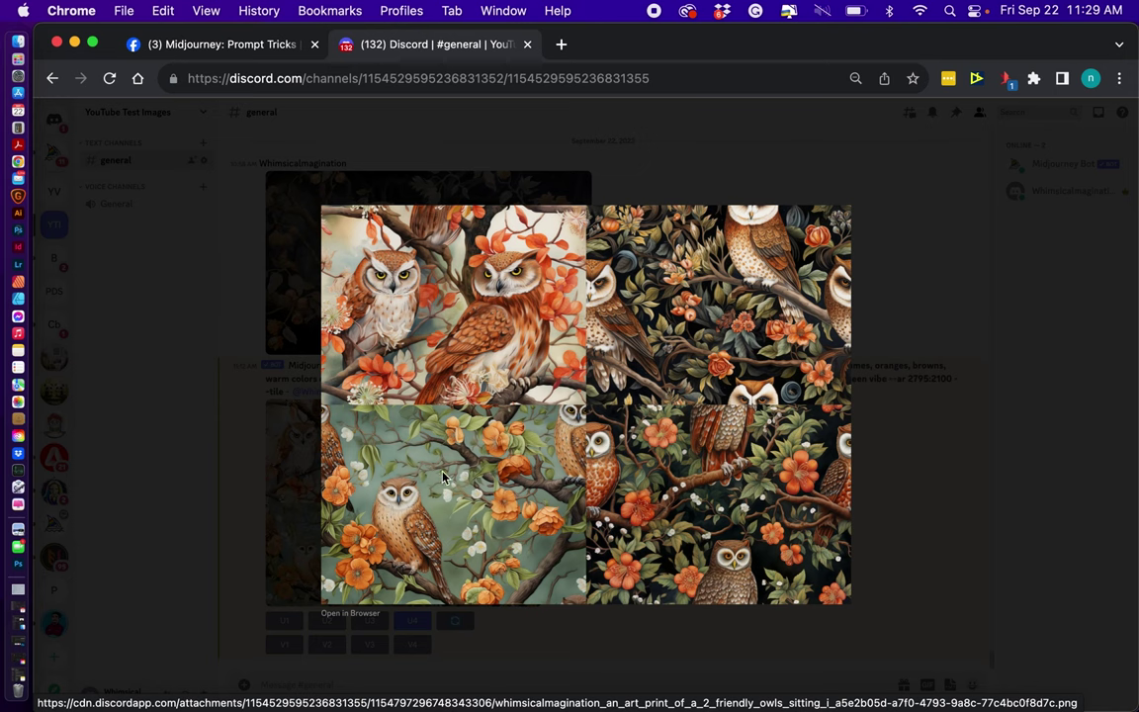
{"action": "left_click", "coordinate": [863, 451]}
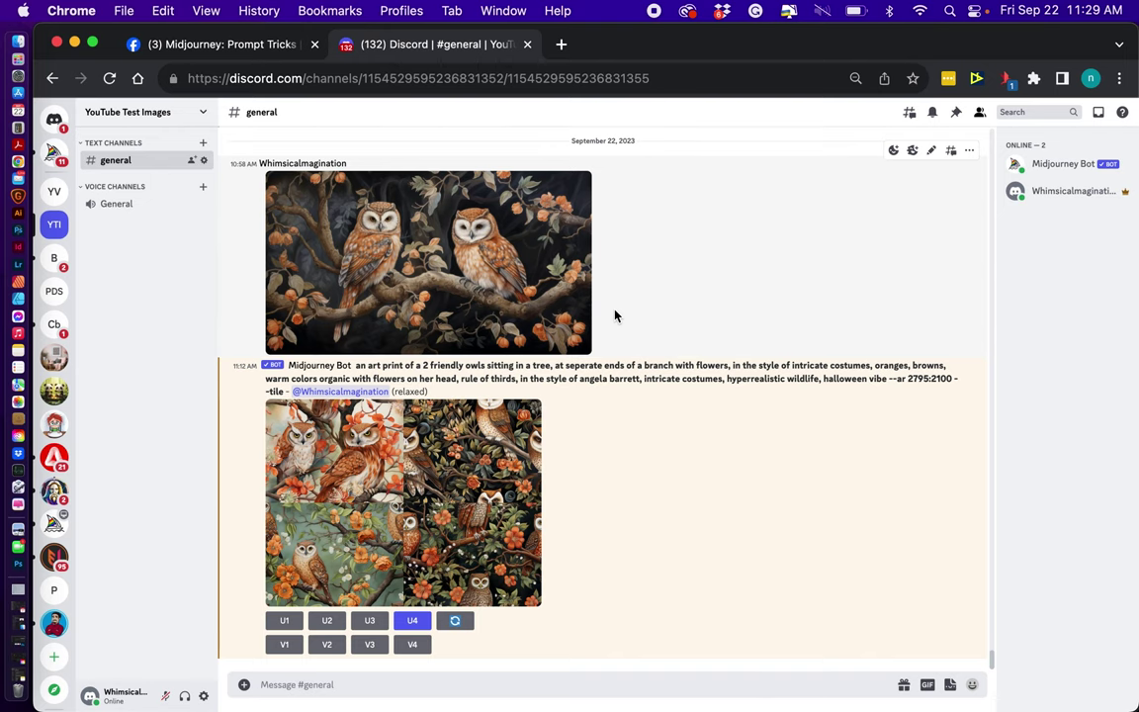
Enlarge the original two-owl image posted in the channel and copy its image address
{"action": "scroll", "coordinate": [377, 290], "scroll_direction": "up", "scroll_amount": 1}
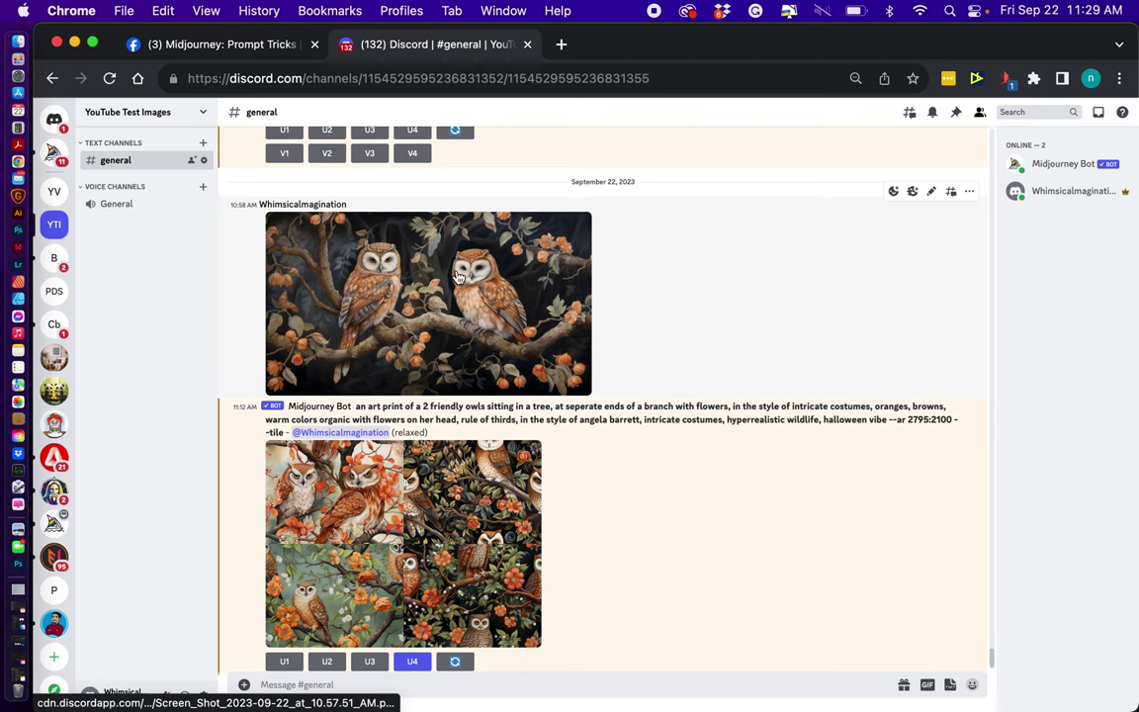
{"action": "left_click", "coordinate": [328, 296]}
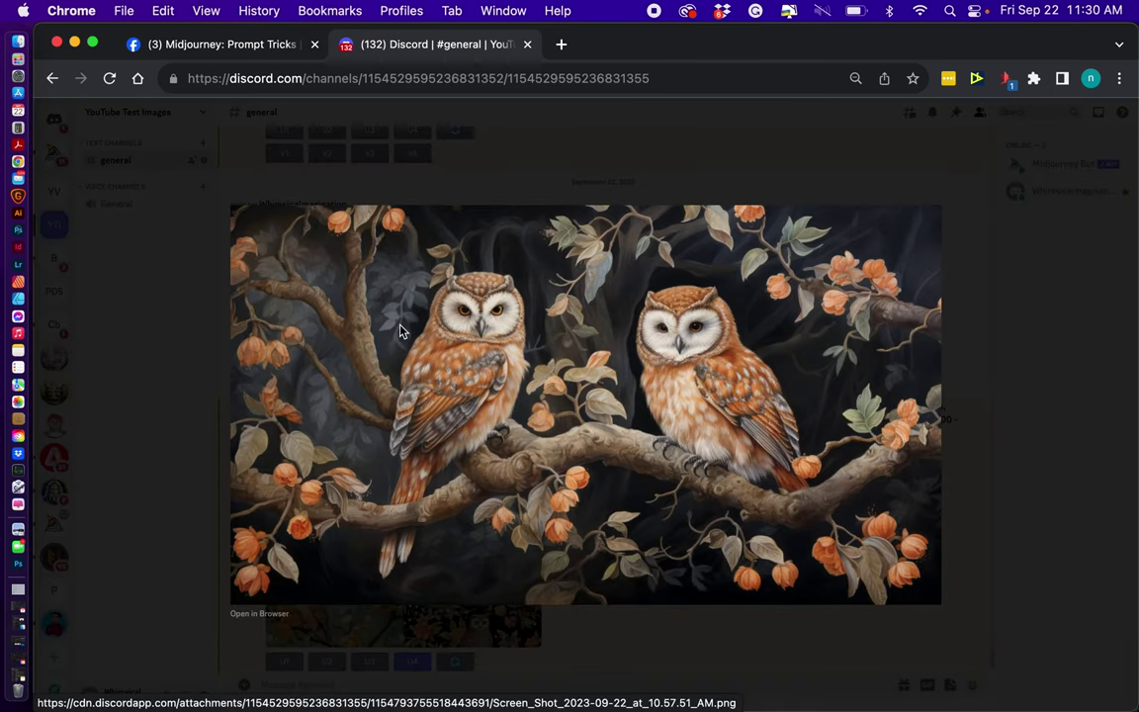
{"action": "right_click", "coordinate": [450, 349]}
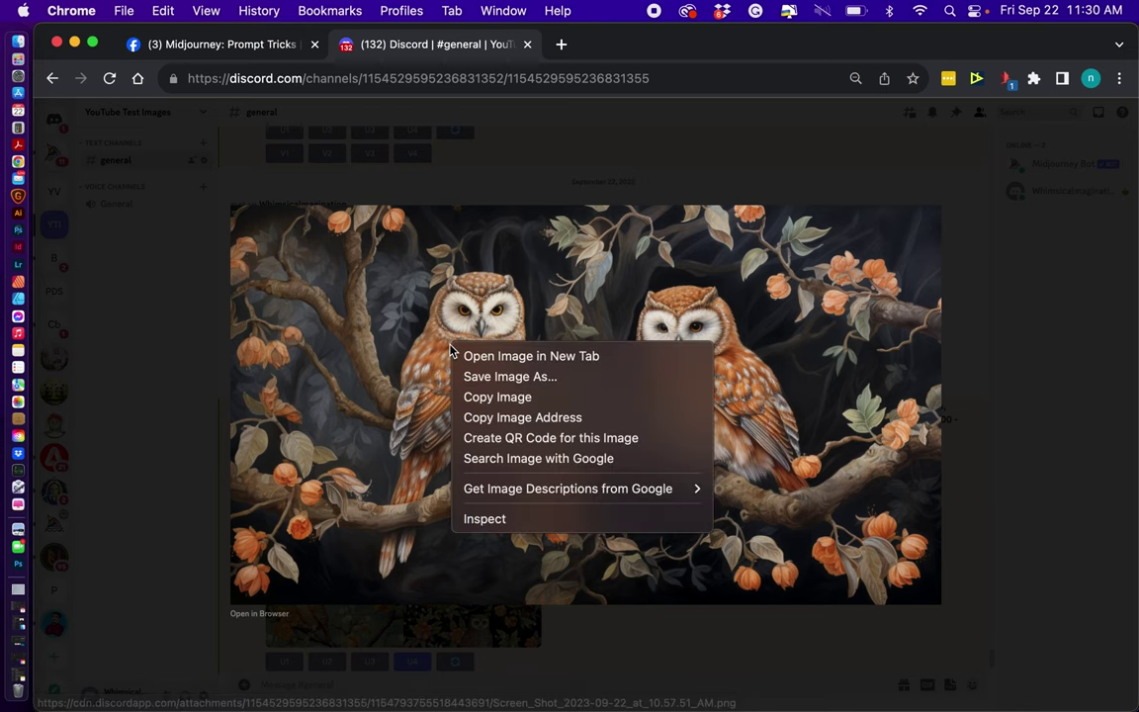
{"action": "left_click", "coordinate": [490, 419]}
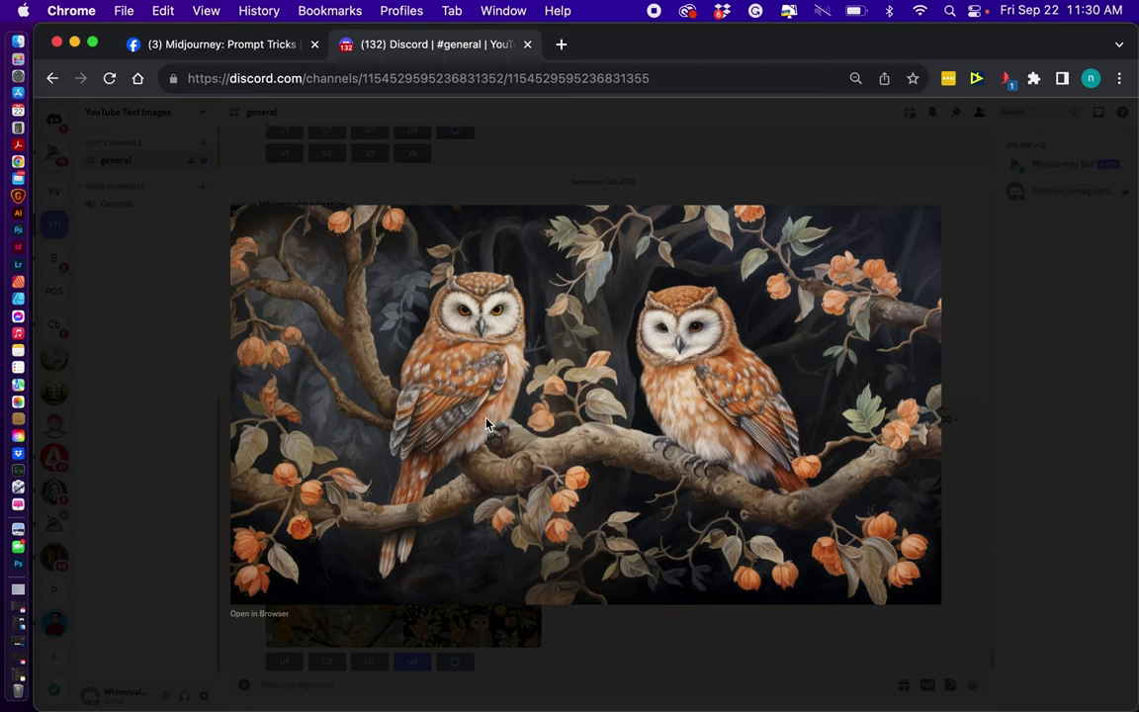
{"action": "left_click", "coordinate": [613, 649]}
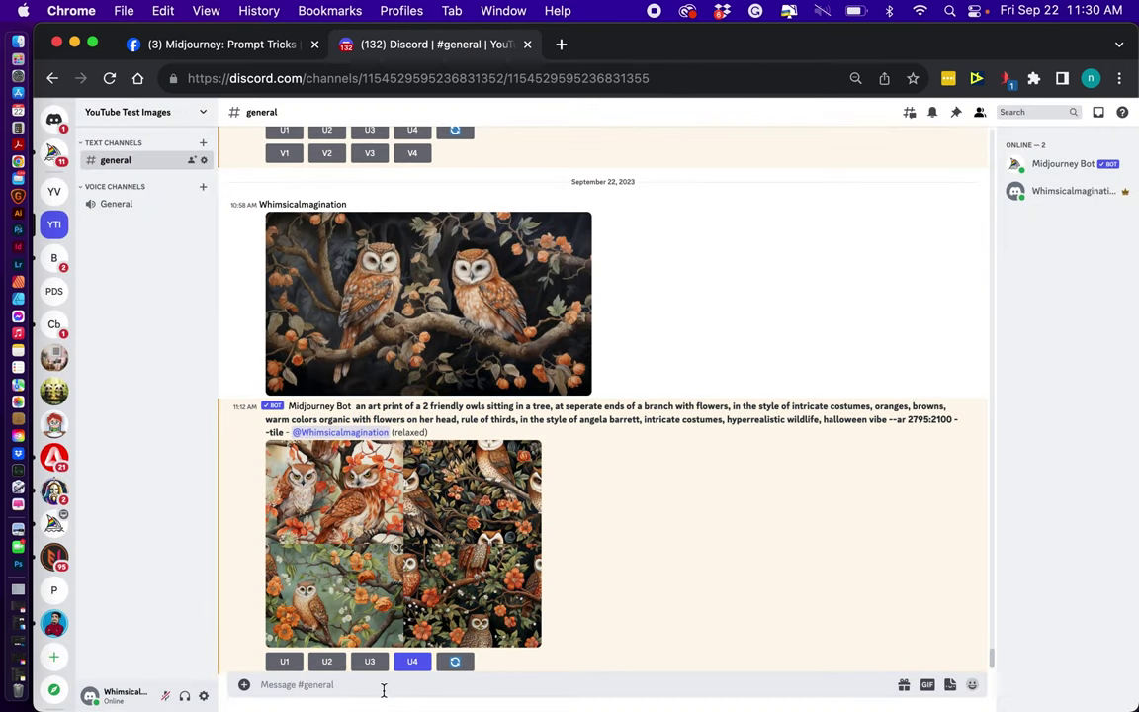
Start a new /imagine command with the copied owl image address as the beginning of its prompt
{"action": "left_click", "coordinate": [384, 690]}
{"action": "type", "text": "/im"}
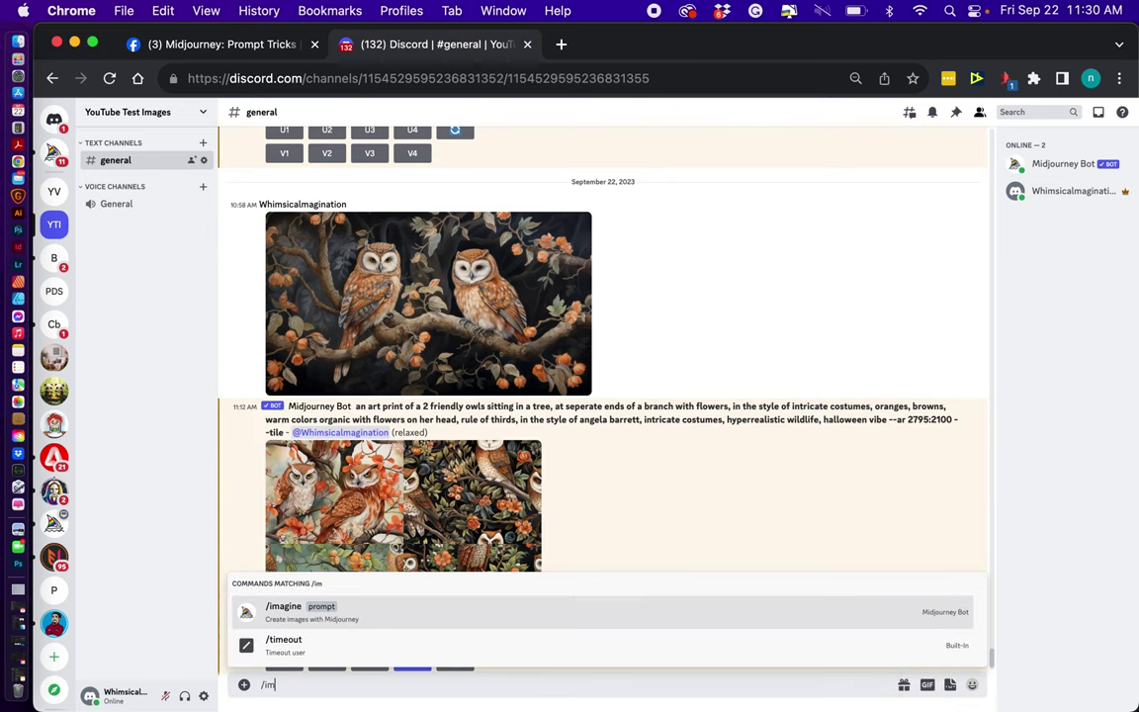
{"action": "left_click", "coordinate": [362, 613]}
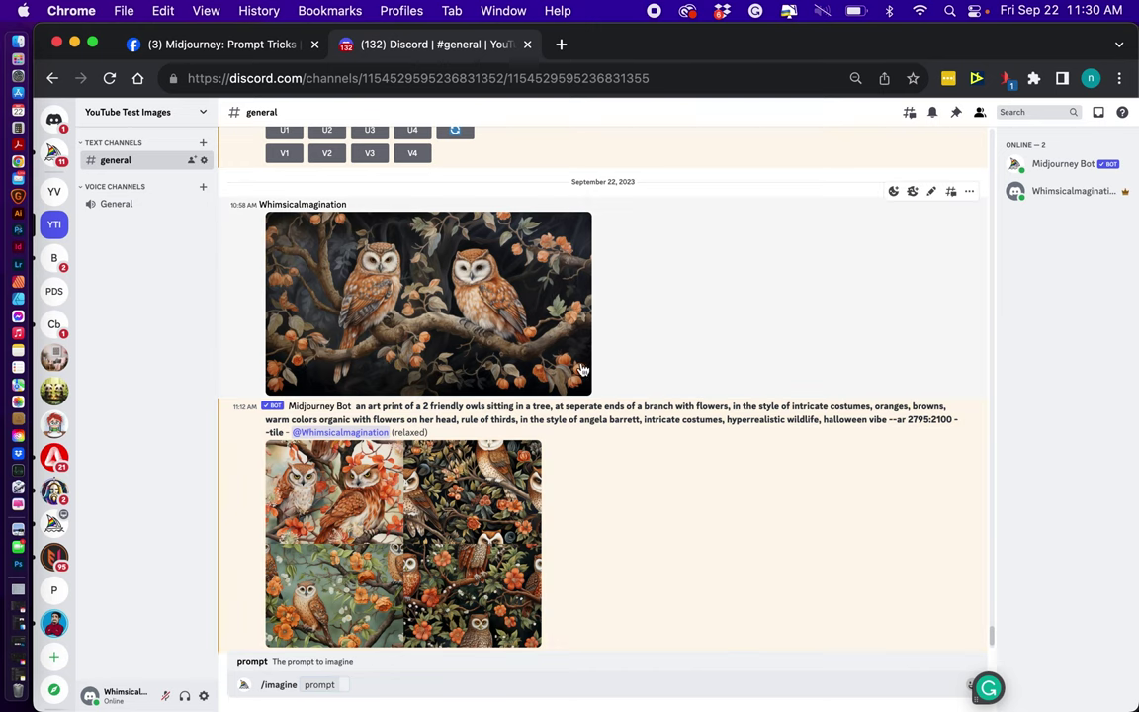
{"action": "key", "text": "super+v"}
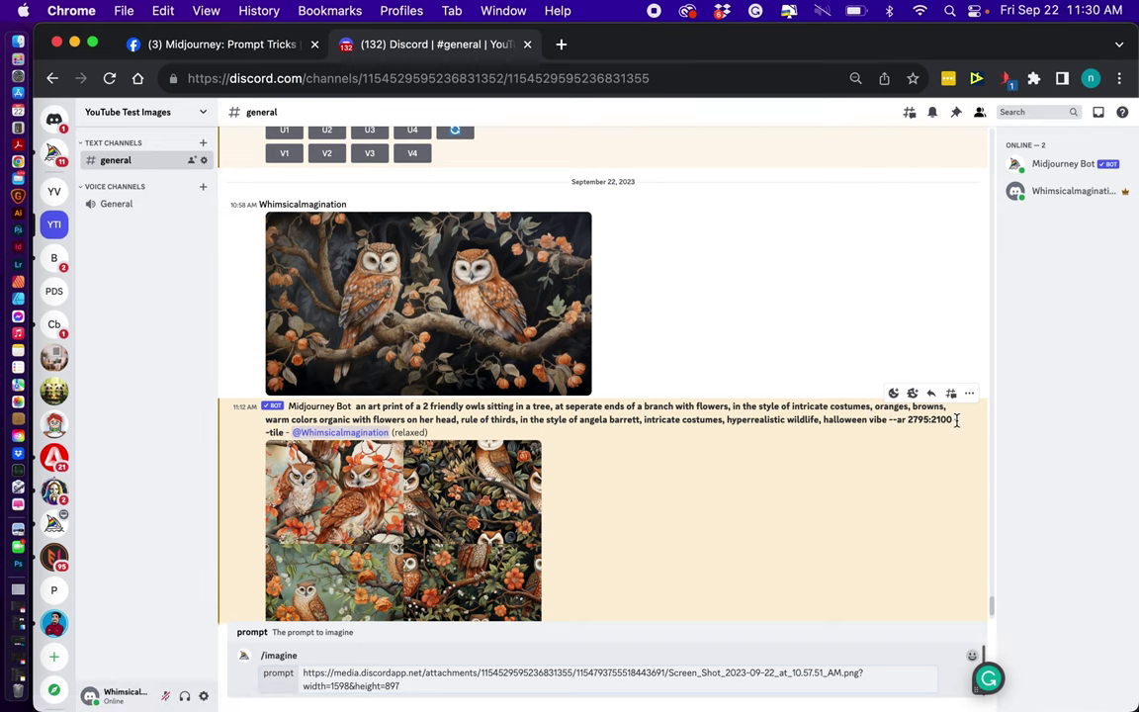
Add the earlier owl prompt text through --ar 2795:2100 after the image address, append --tile, and submit it
{"action": "left_click_drag", "start_coordinate": [956, 419], "coordinate": [356, 406]}
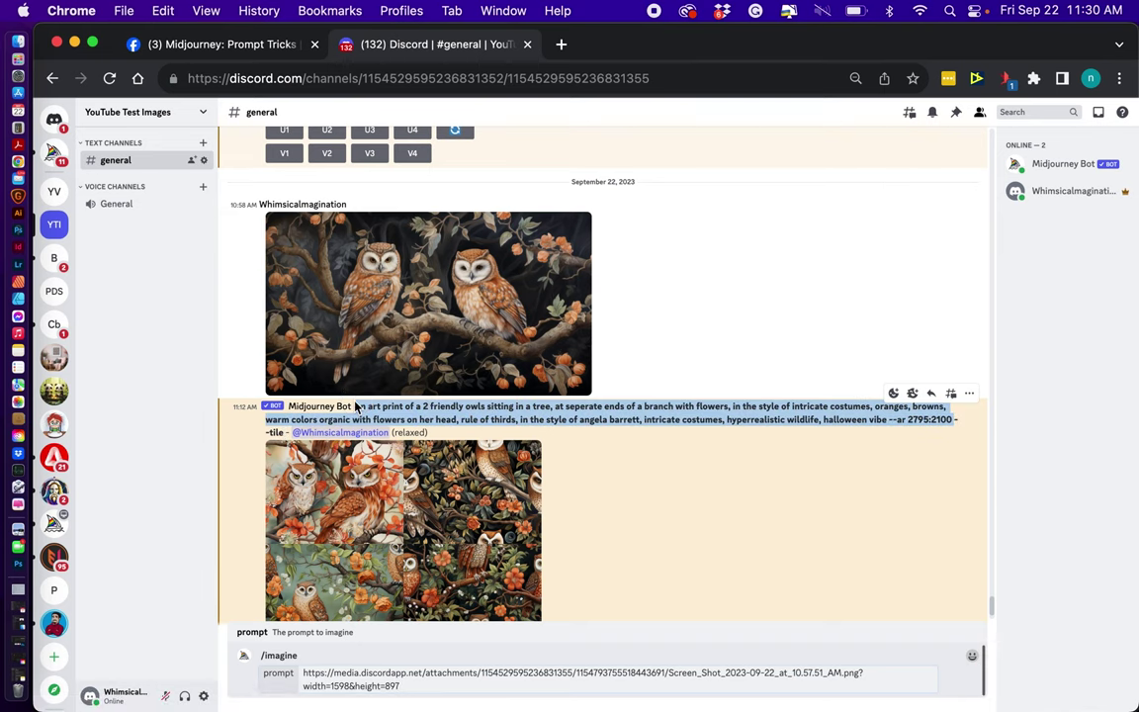
{"action": "left_click", "coordinate": [402, 685]}
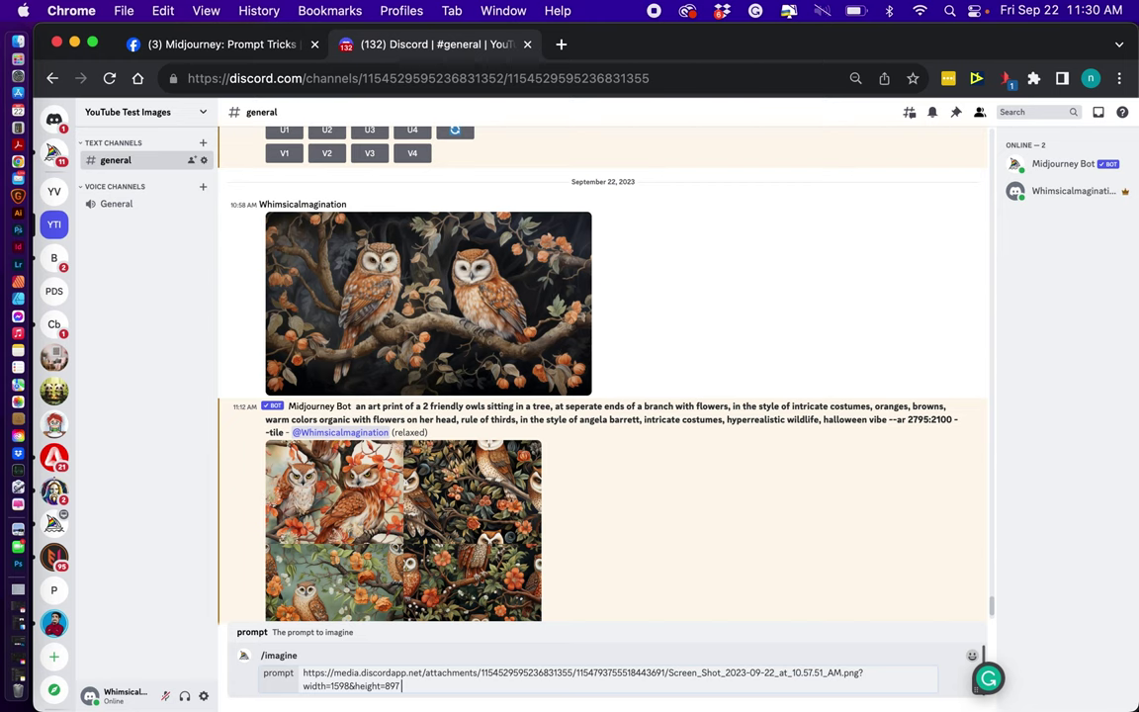
{"action": "key", "text": "super+v"}
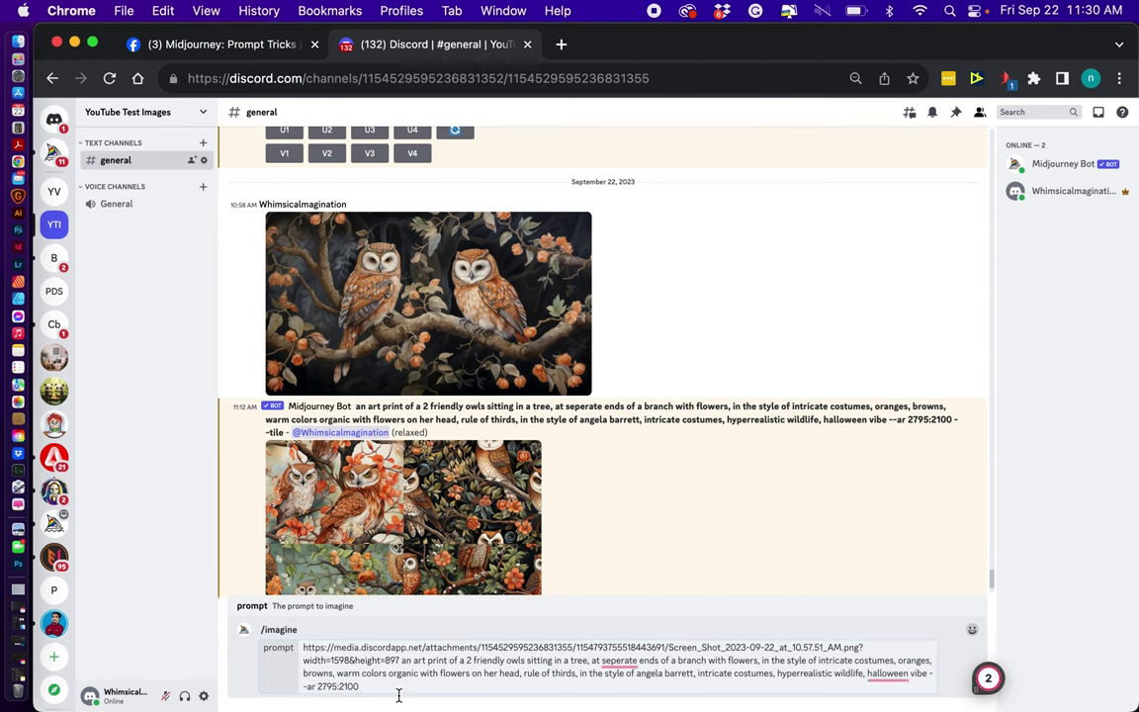
{"action": "type", "text": "--tile"}
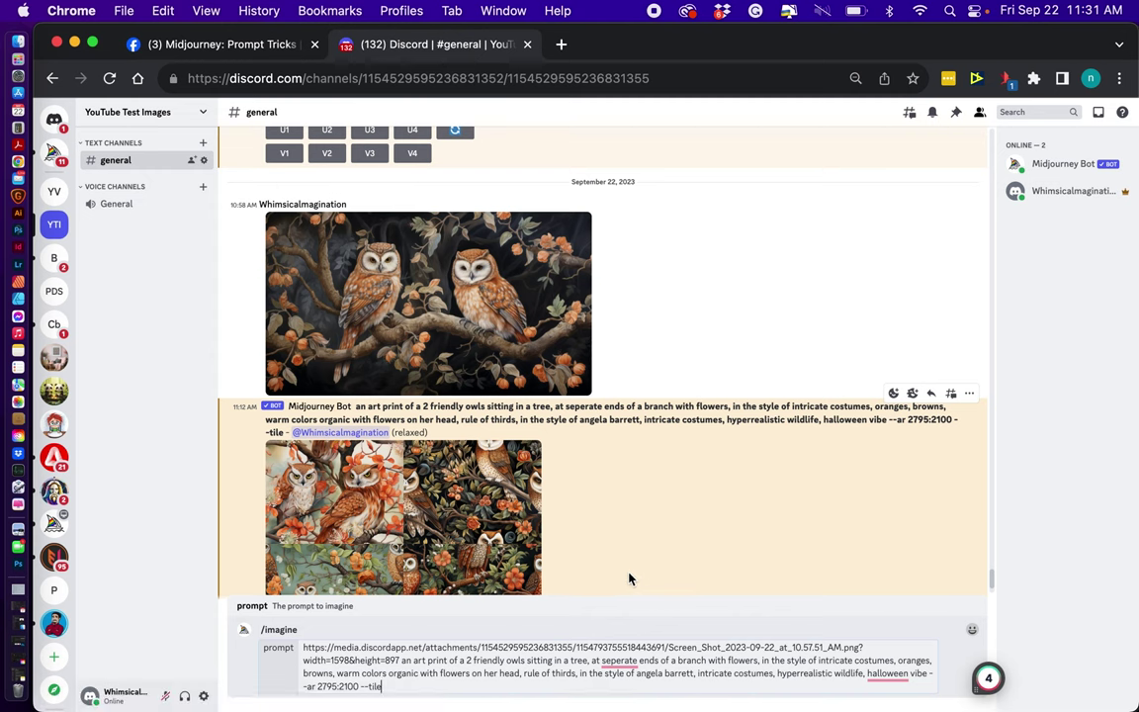
{"action": "left_click", "coordinate": [620, 660]}
{"action": "left_click", "coordinate": [396, 686]}
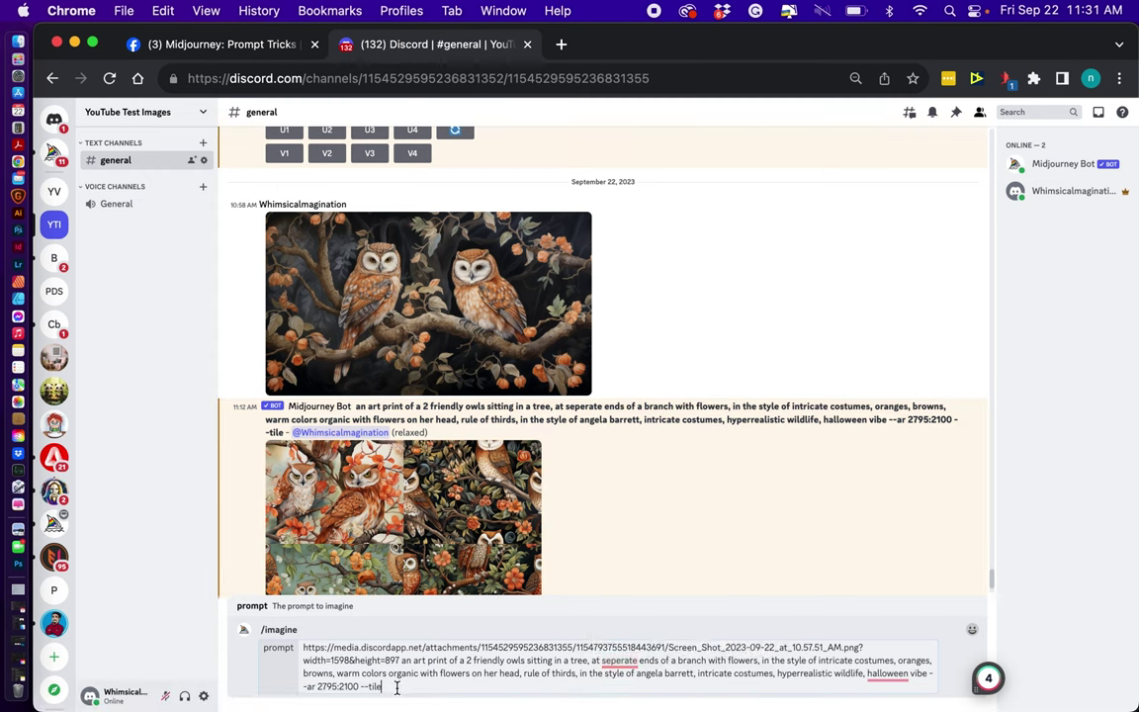
{"action": "key", "text": "Return"}
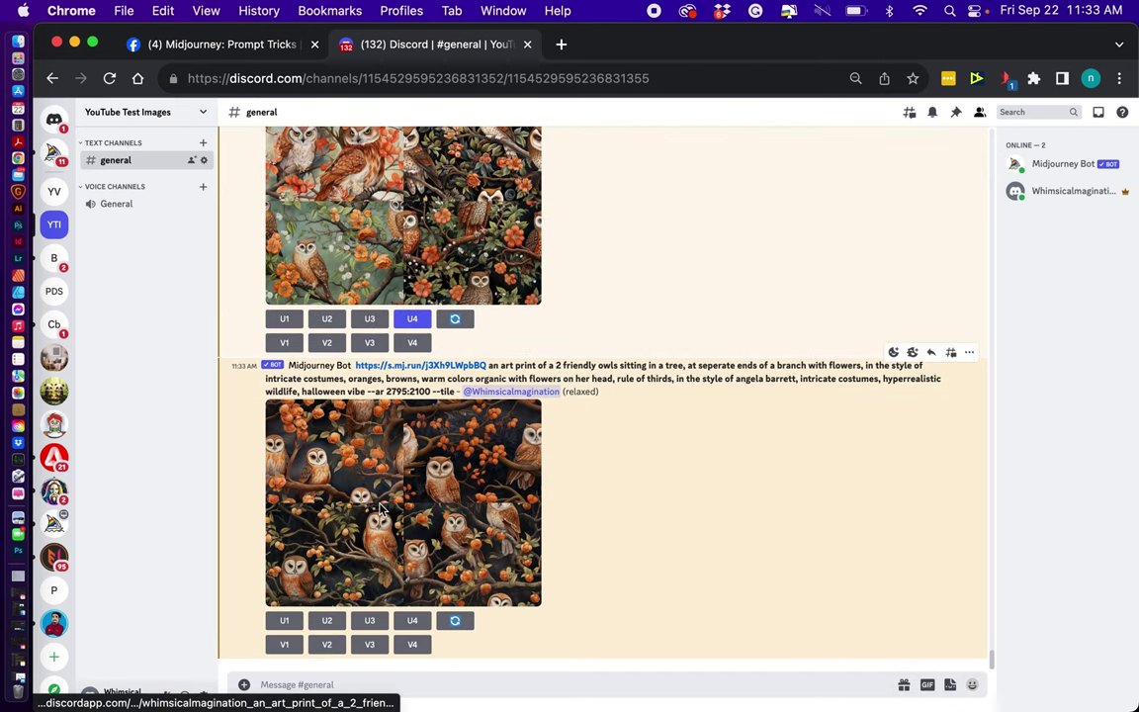
Upscale the third image of the new owl grid and view the upscaled result enlarged
{"action": "left_click", "coordinate": [341, 452]}
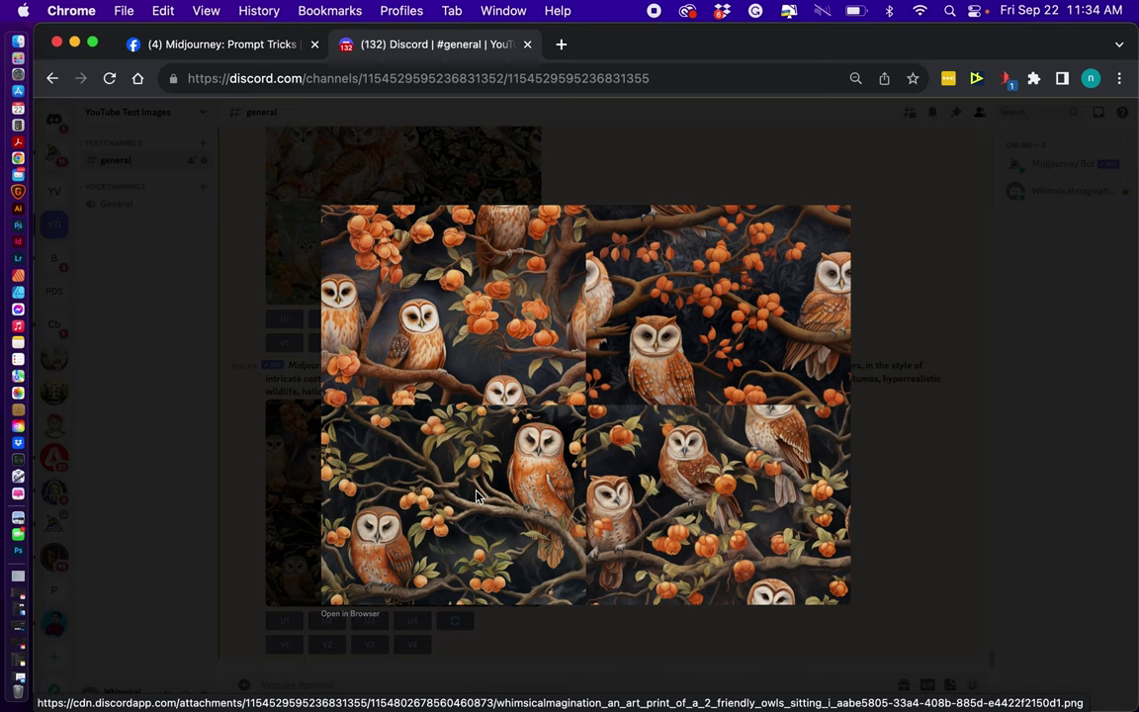
{"action": "left_click", "coordinate": [882, 478]}
{"action": "left_click", "coordinate": [370, 620]}
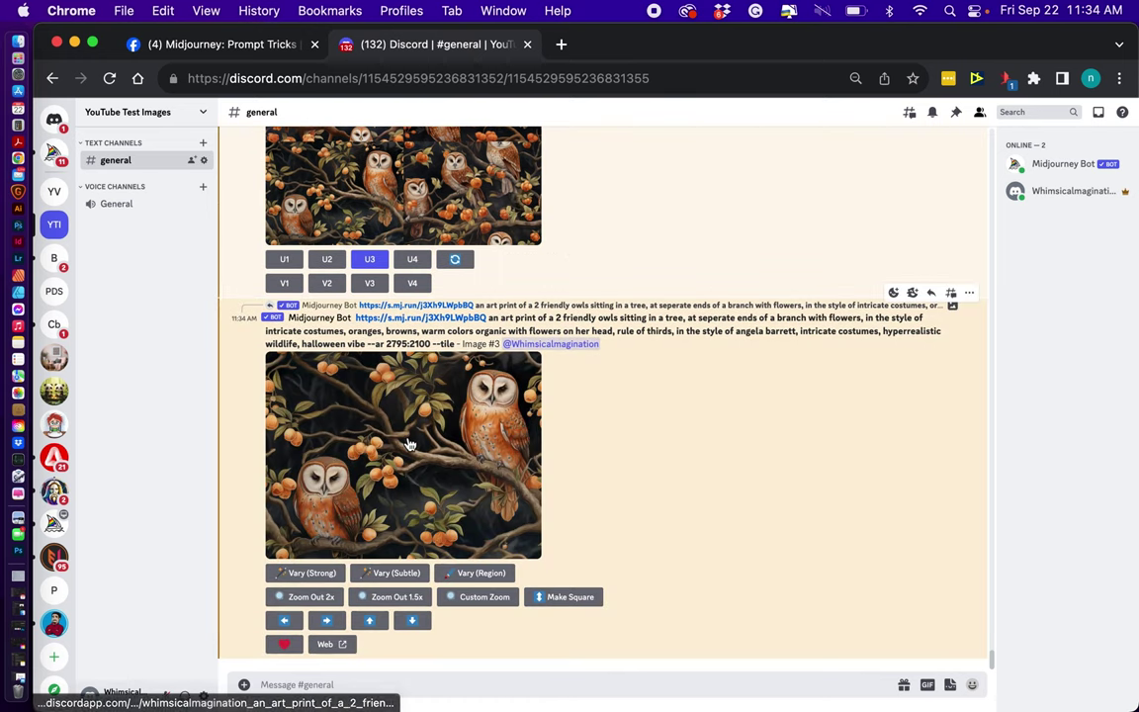
{"action": "left_click", "coordinate": [395, 451]}
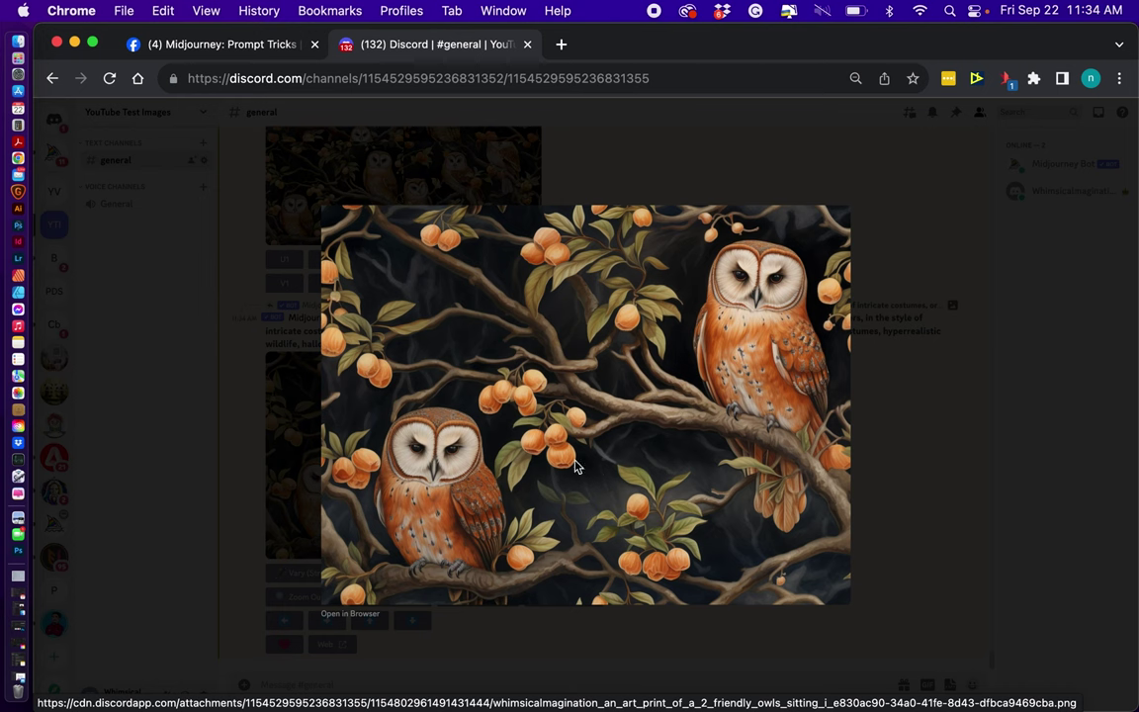
{"action": "left_click", "coordinate": [898, 452]}
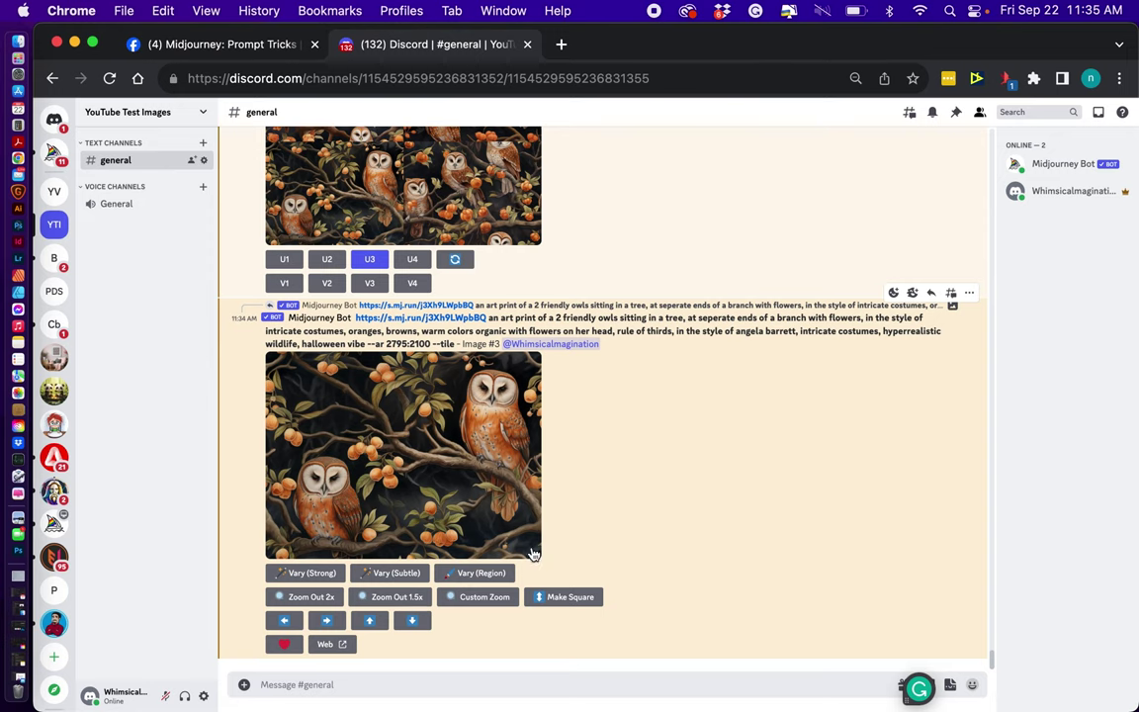
Open Vary (Region) for the upscaled two-owl image and mark each owl with its own rectangular selection
{"action": "left_click", "coordinate": [466, 576]}
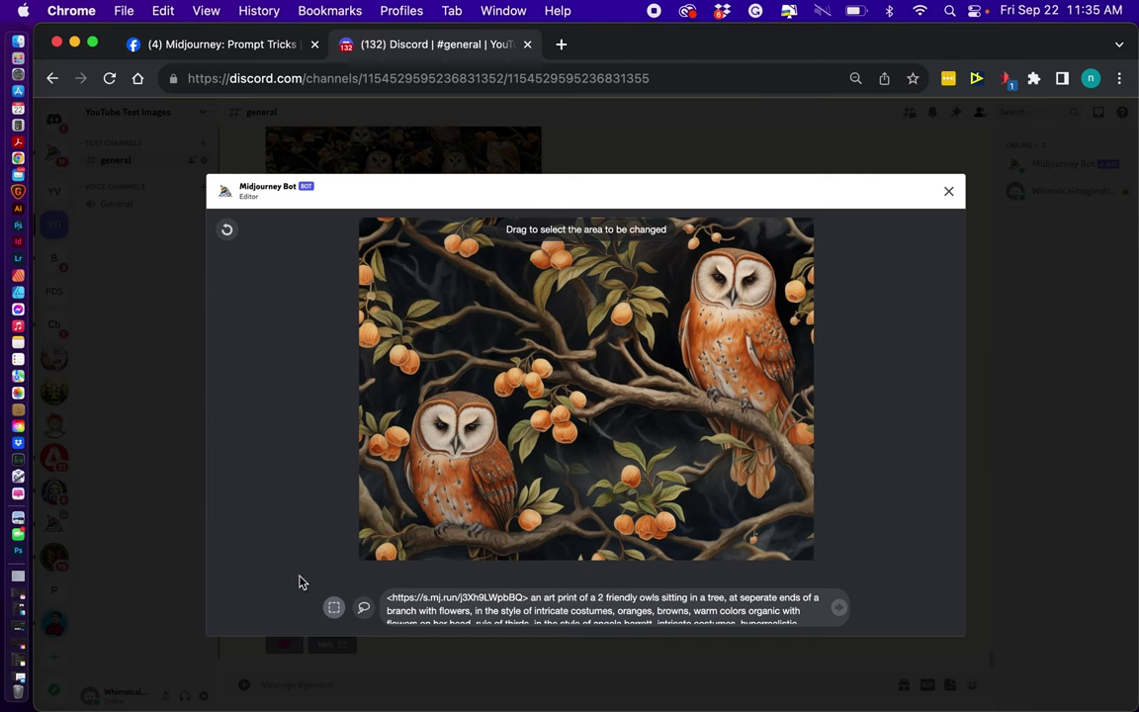
{"action": "left_click", "coordinate": [334, 610]}
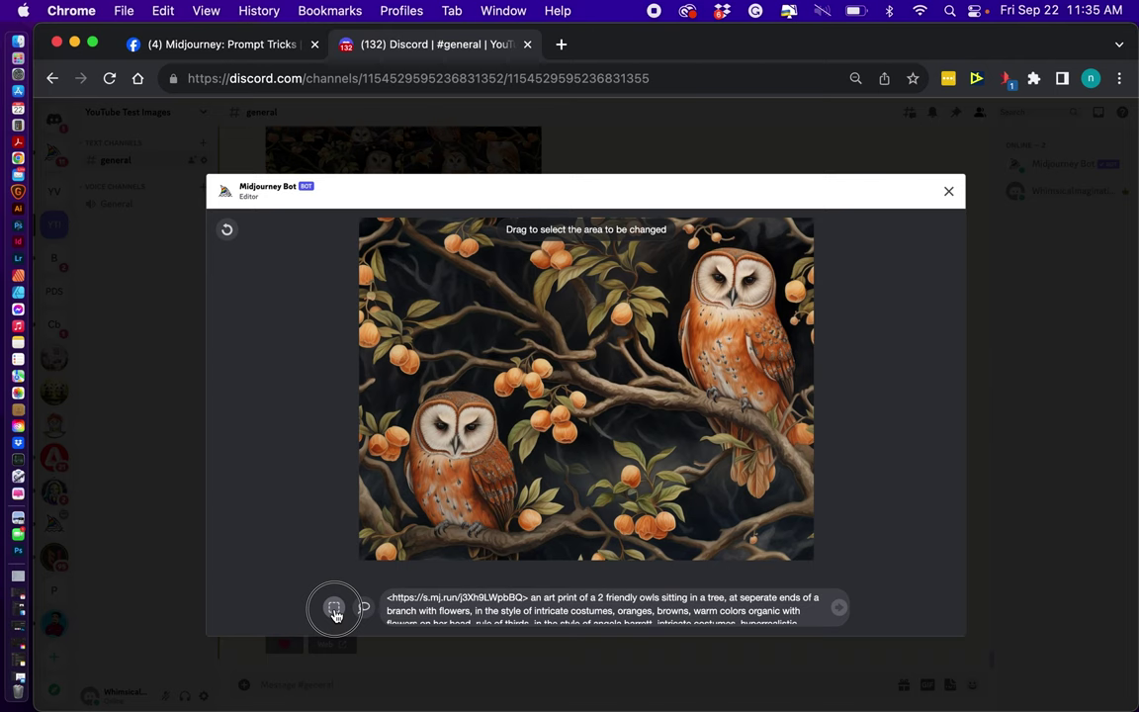
{"action": "left_click", "coordinate": [365, 610]}
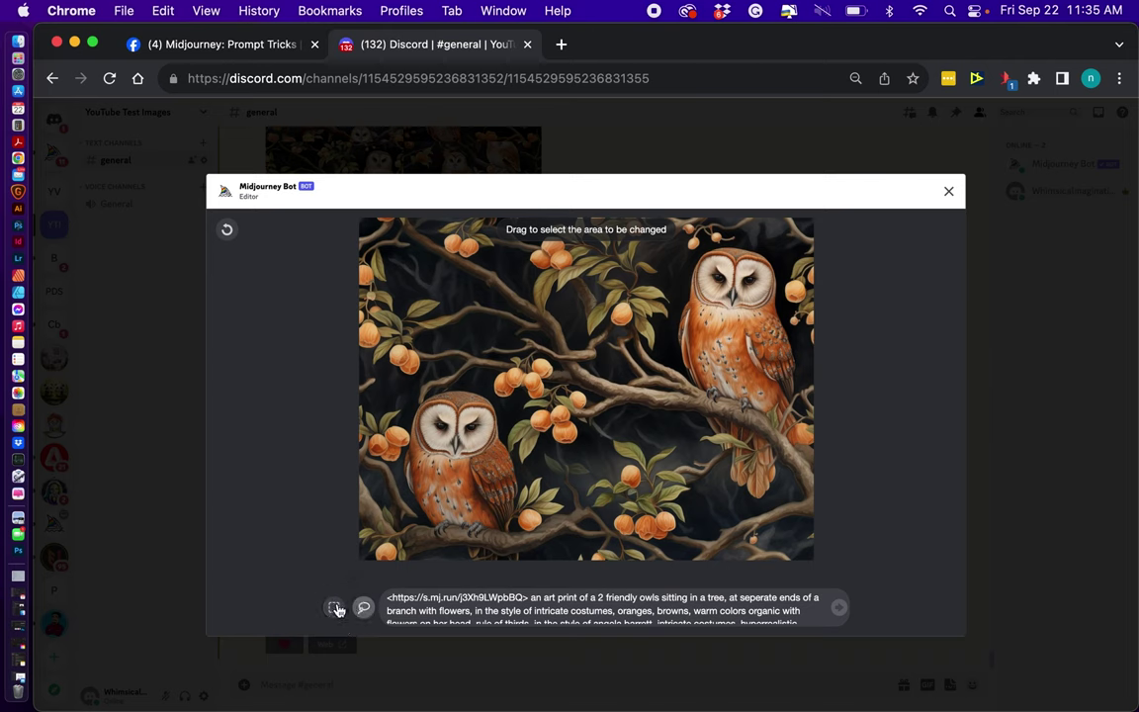
{"action": "left_click", "coordinate": [335, 610]}
{"action": "mouse_move", "coordinate": [392, 385]}
{"action": "left_mouse_down"}
{"action": "mouse_move", "coordinate": [464, 406]}
{"action": "mouse_move", "coordinate": [519, 534]}
{"action": "mouse_move", "coordinate": [539, 544]}
{"action": "mouse_move", "coordinate": [538, 578]}
{"action": "left_mouse_up"}
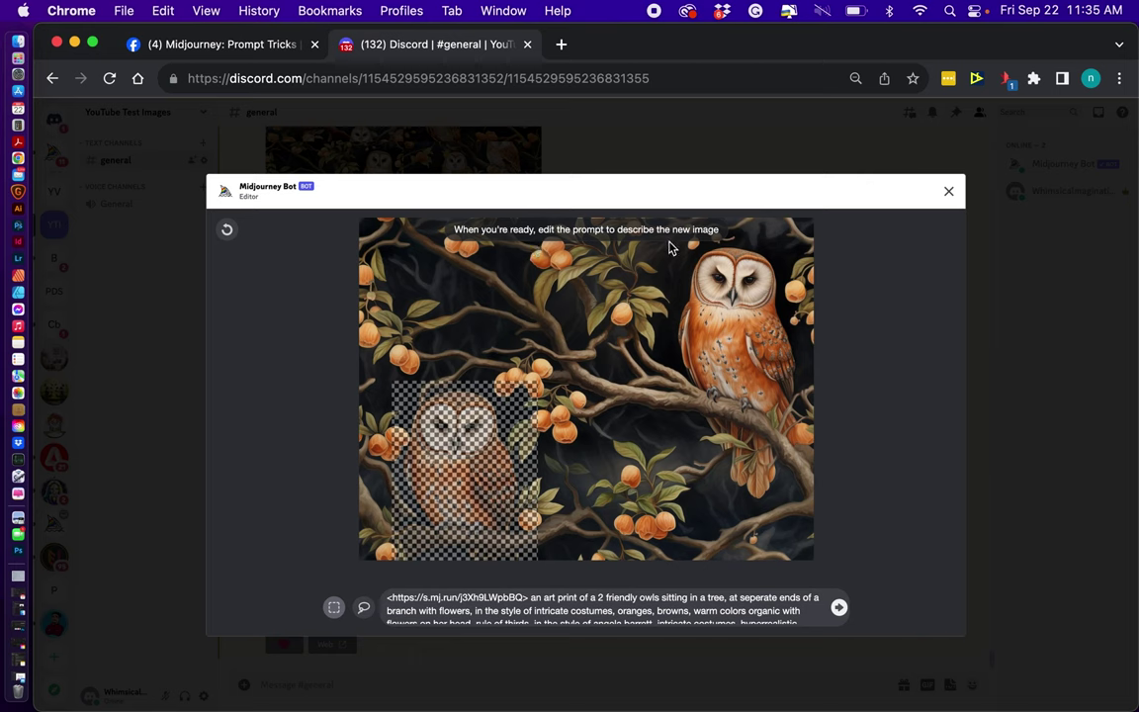
{"action": "left_click_drag", "start_coordinate": [666, 241], "coordinate": [833, 498]}
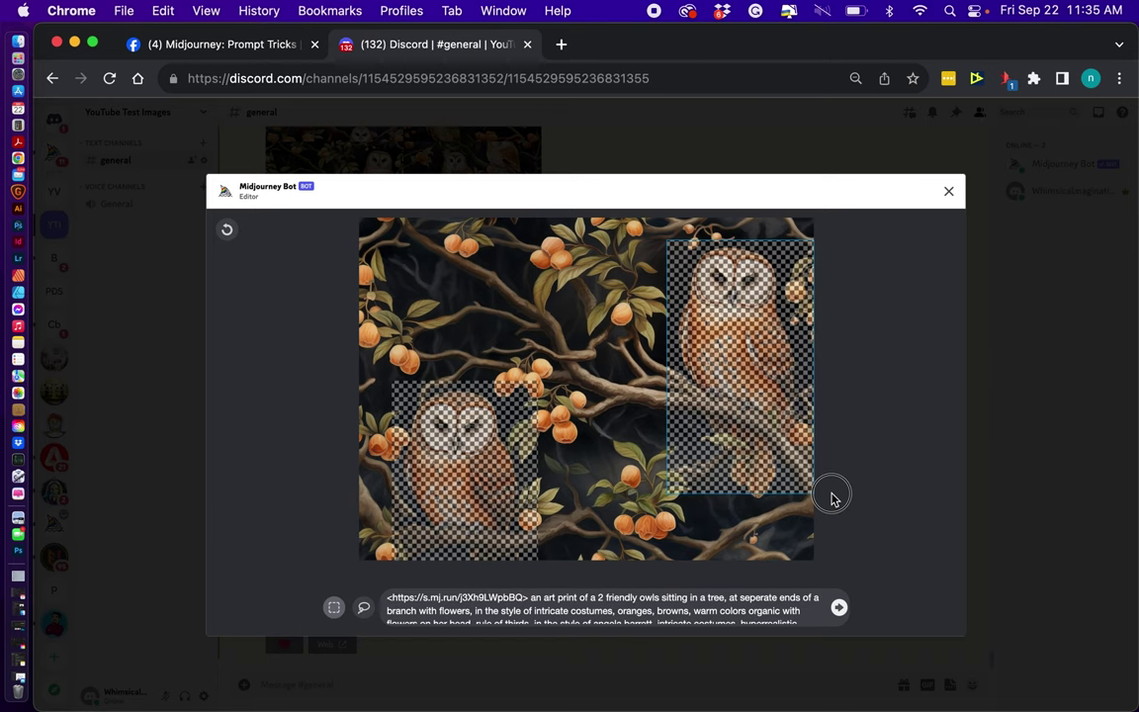
{"action": "left_click_drag", "start_coordinate": [831, 498], "coordinate": [803, 509]}
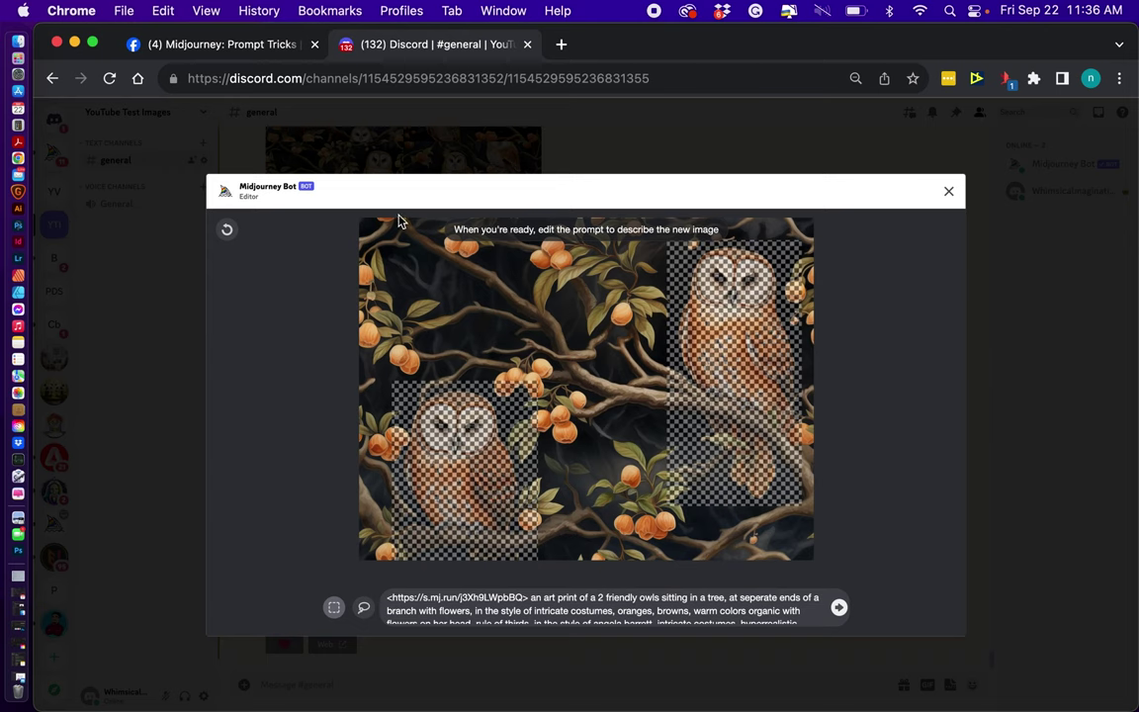
Extend the region selection with rectangles over the image's upper edge above the lower owl and over the central branches between the owls
{"action": "left_click_drag", "start_coordinate": [398, 222], "coordinate": [542, 234]}
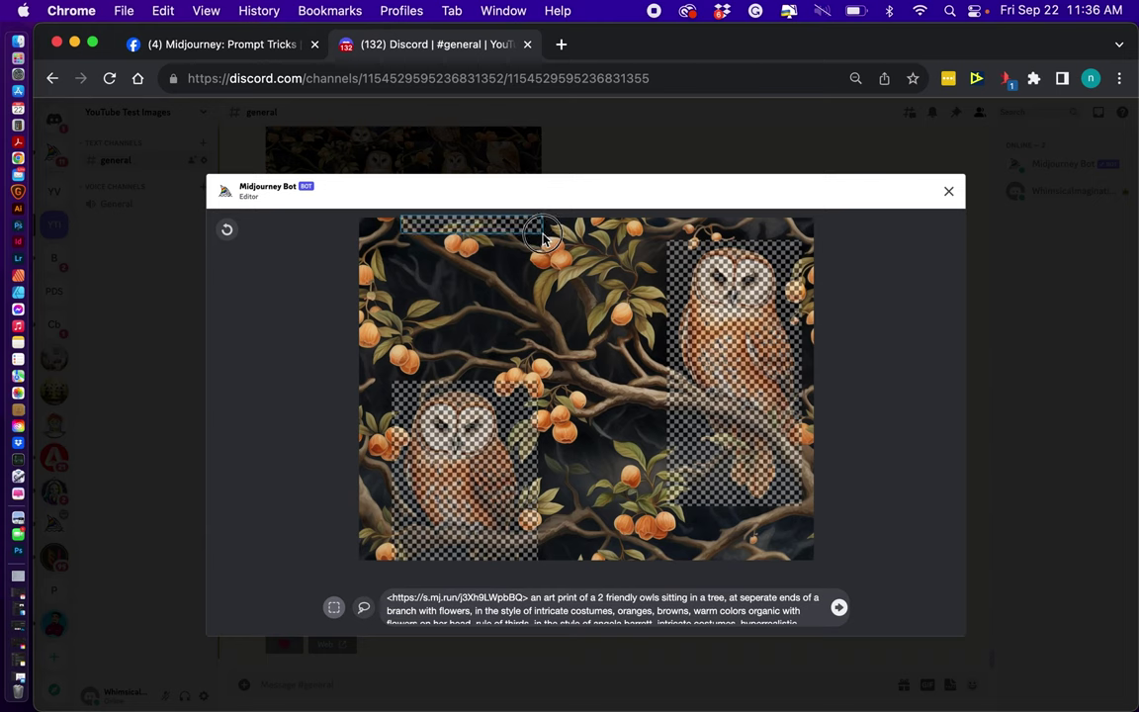
{"action": "left_click_drag", "start_coordinate": [542, 234], "coordinate": [542, 235]}
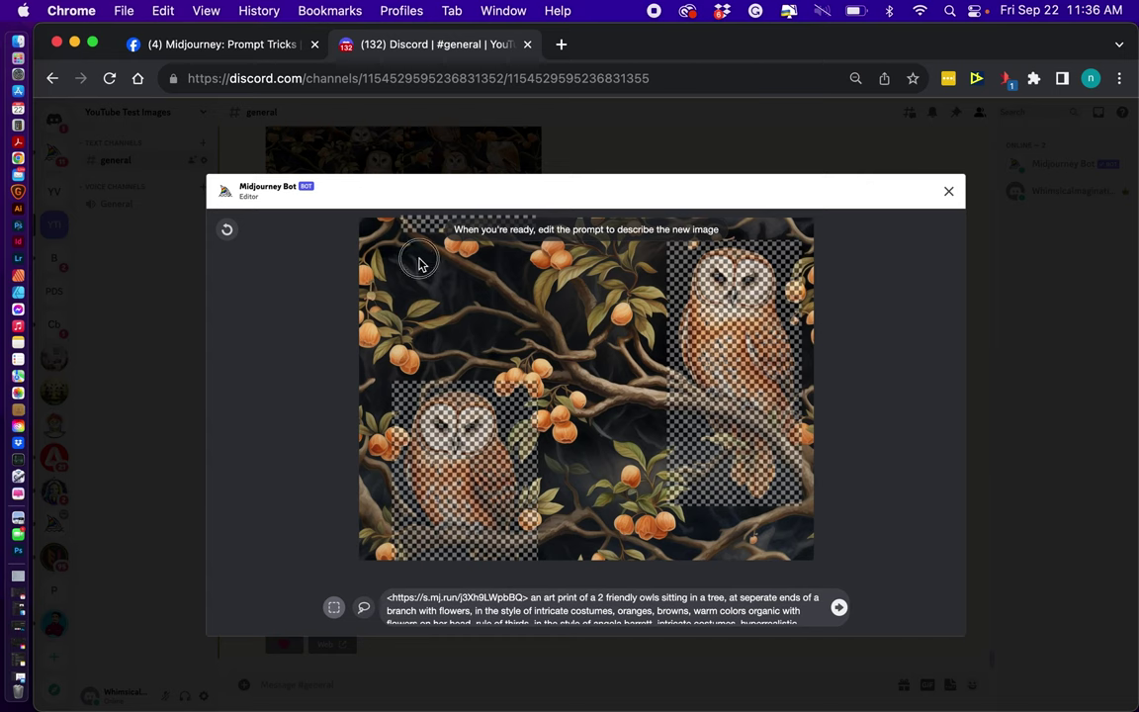
{"action": "mouse_move", "coordinate": [419, 260]}
{"action": "left_mouse_down"}
{"action": "mouse_move", "coordinate": [667, 356]}
{"action": "mouse_move", "coordinate": [775, 529]}
{"action": "mouse_move", "coordinate": [730, 532]}
{"action": "left_mouse_up"}
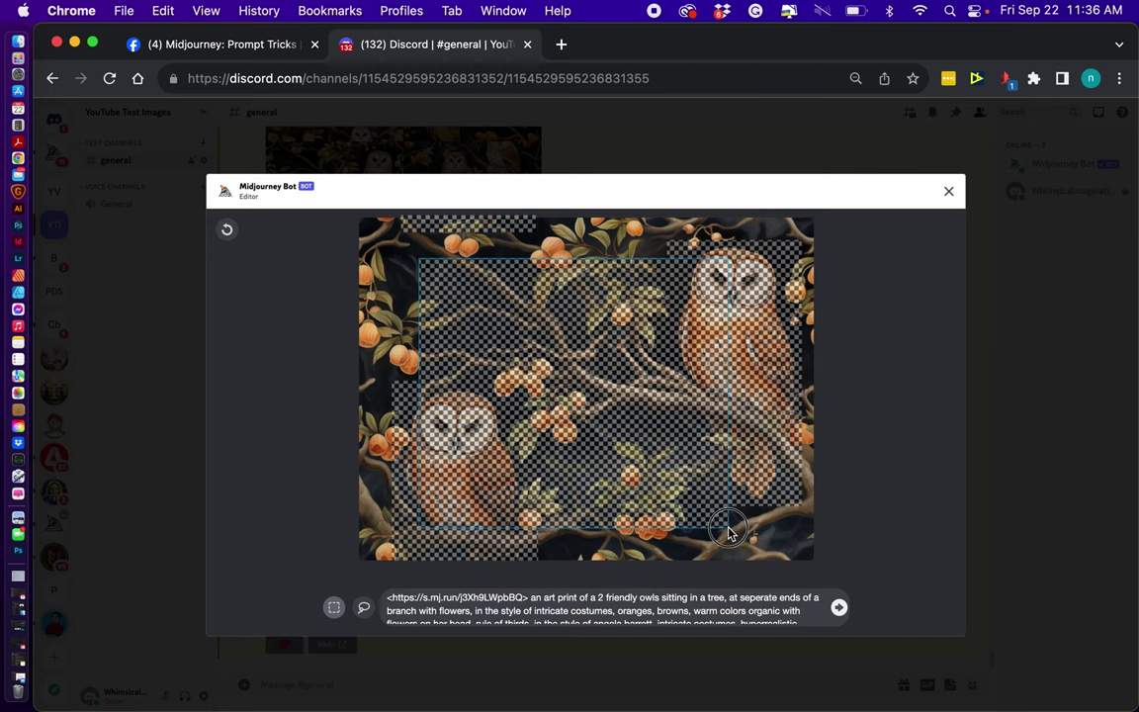
{"action": "left_click_drag", "start_coordinate": [729, 532], "coordinate": [729, 532]}
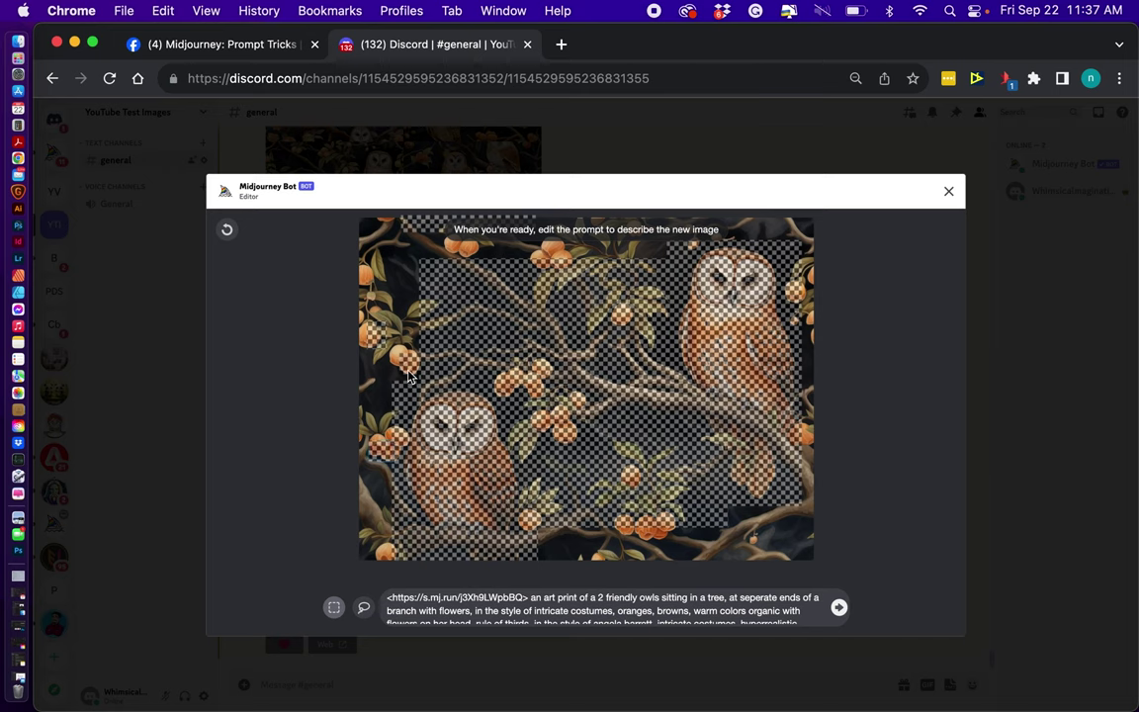
{"action": "left_click_drag", "start_coordinate": [397, 217], "coordinate": [476, 262]}
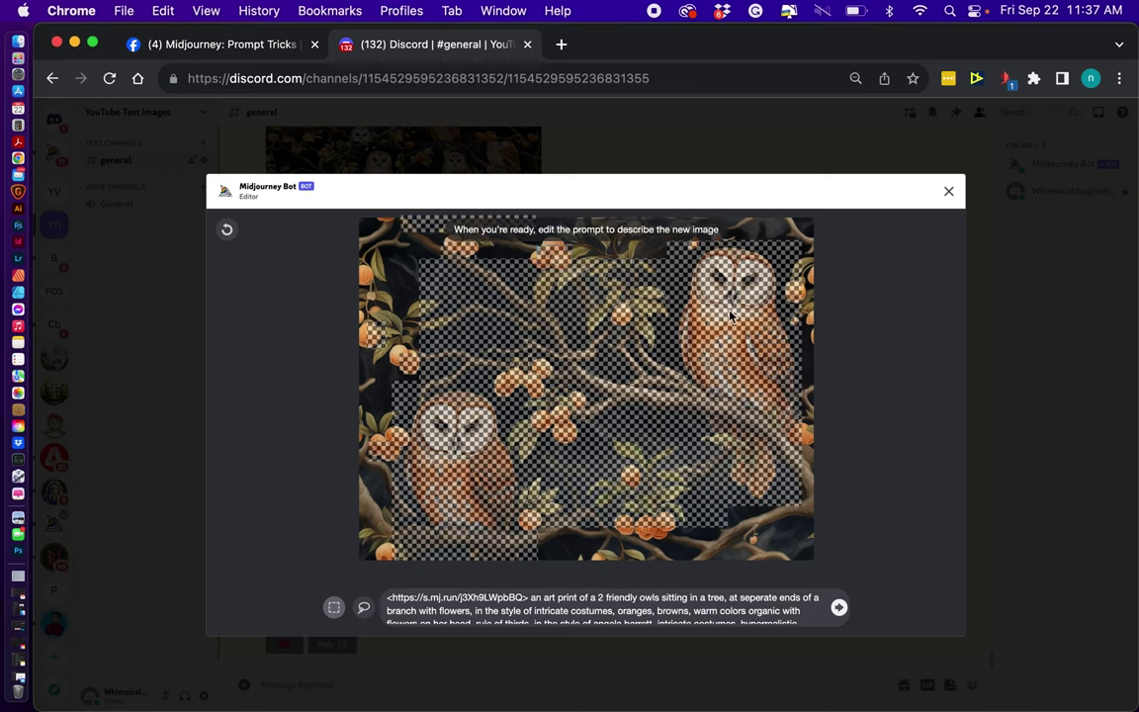
Remove the --tile and --ar 2795:2100 parameters from the end of the region prompt
{"action": "left_click", "coordinate": [565, 602]}
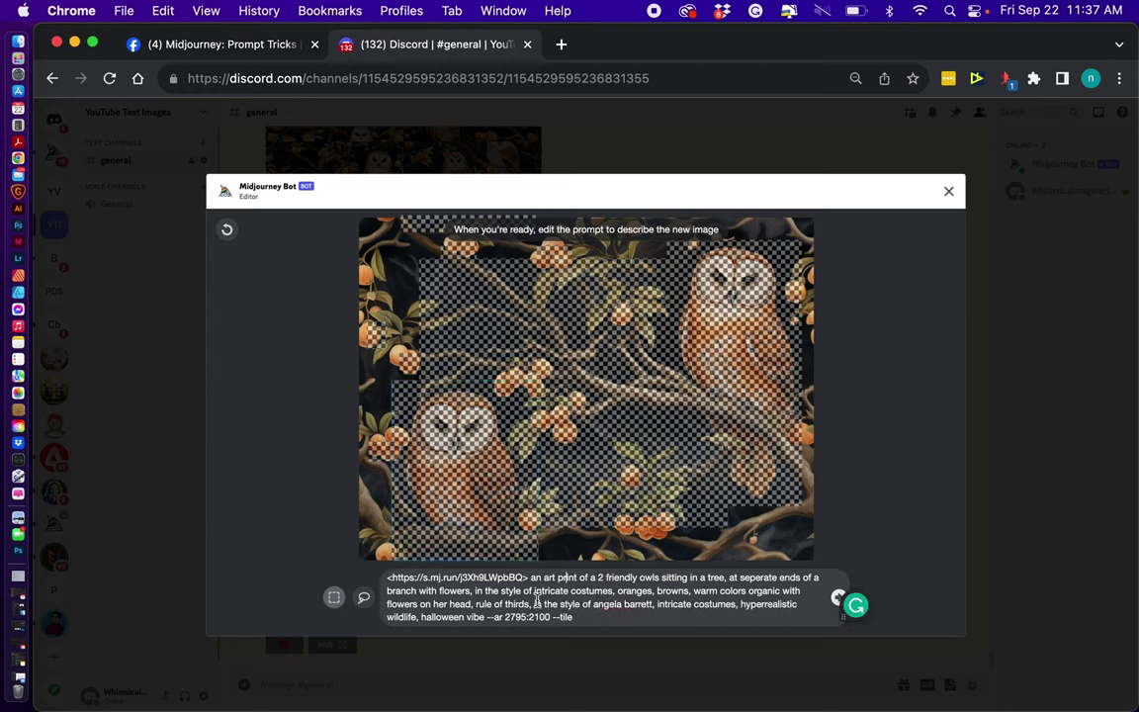
{"action": "left_click_drag", "start_coordinate": [582, 618], "coordinate": [550, 617]}
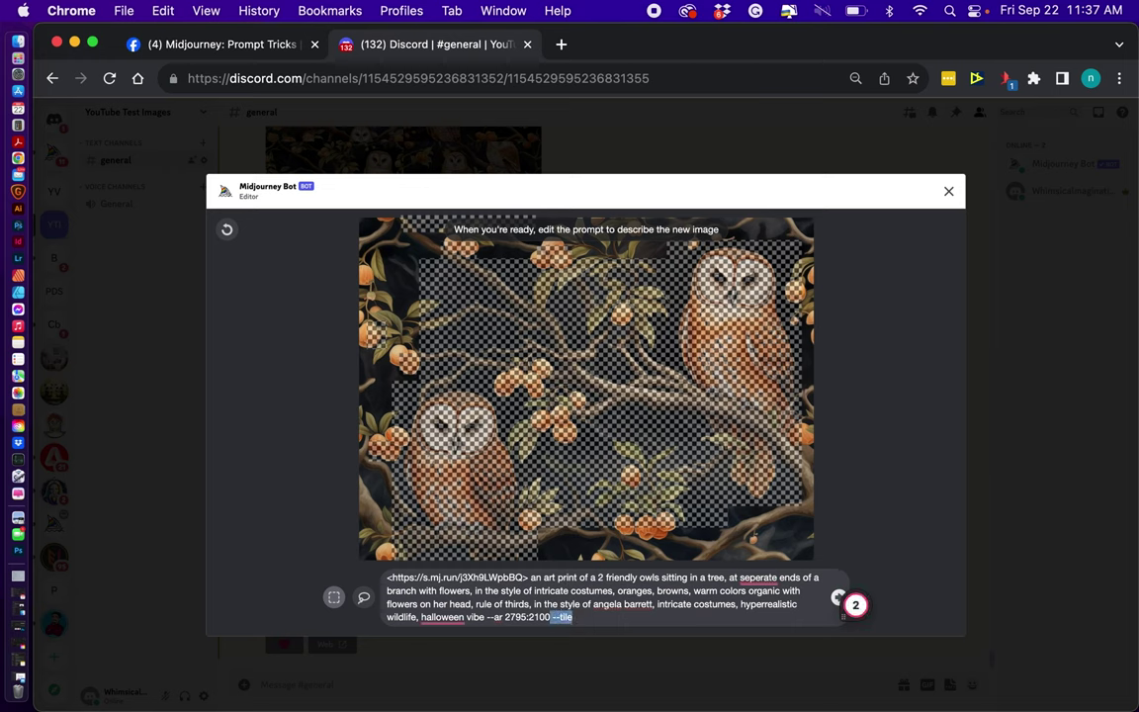
{"action": "key", "text": "BackSpace"}
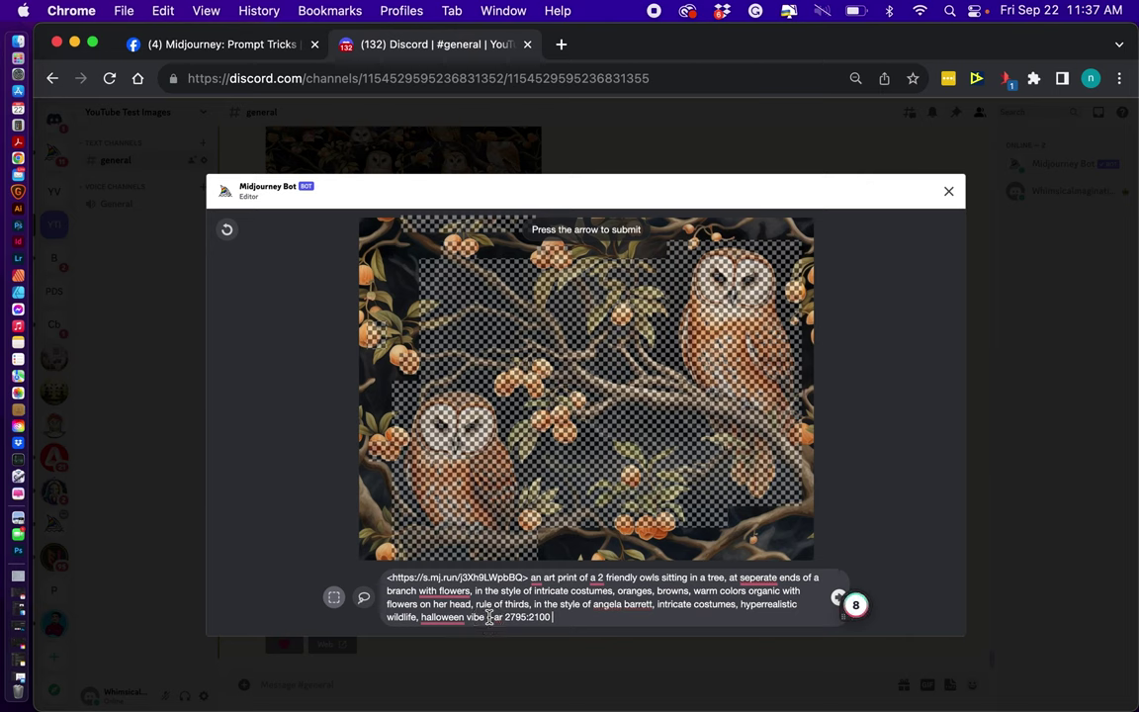
{"action": "left_click_drag", "start_coordinate": [487, 617], "coordinate": [552, 618]}
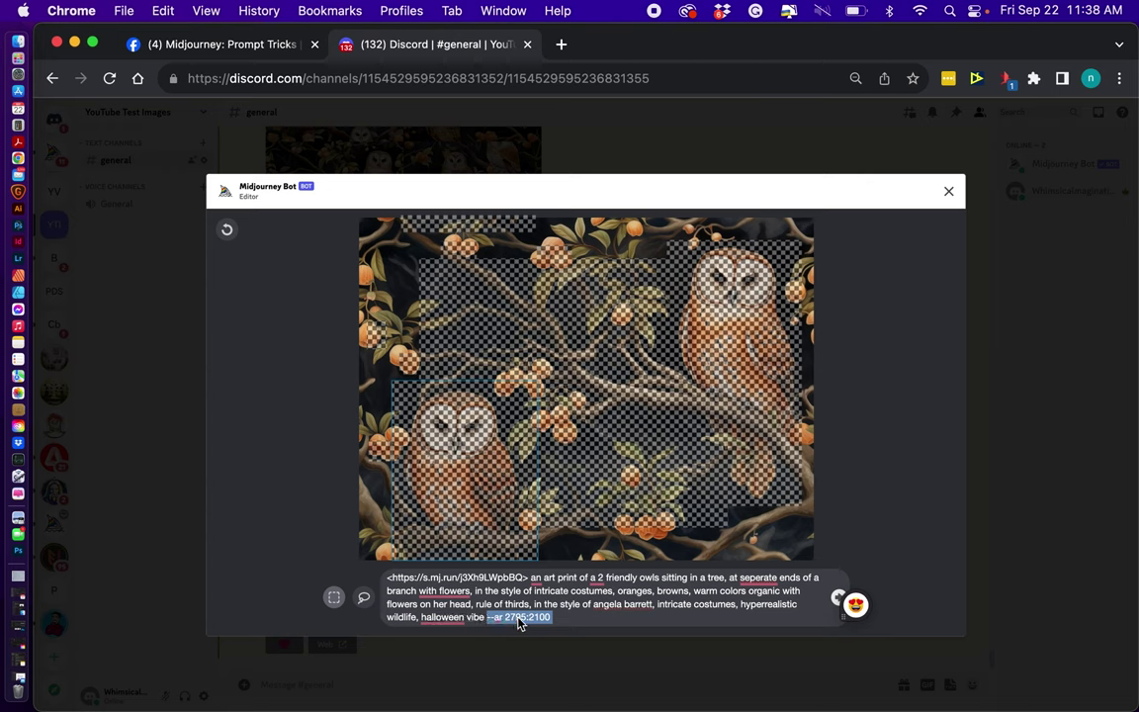
{"action": "key", "text": "BackSpace"}
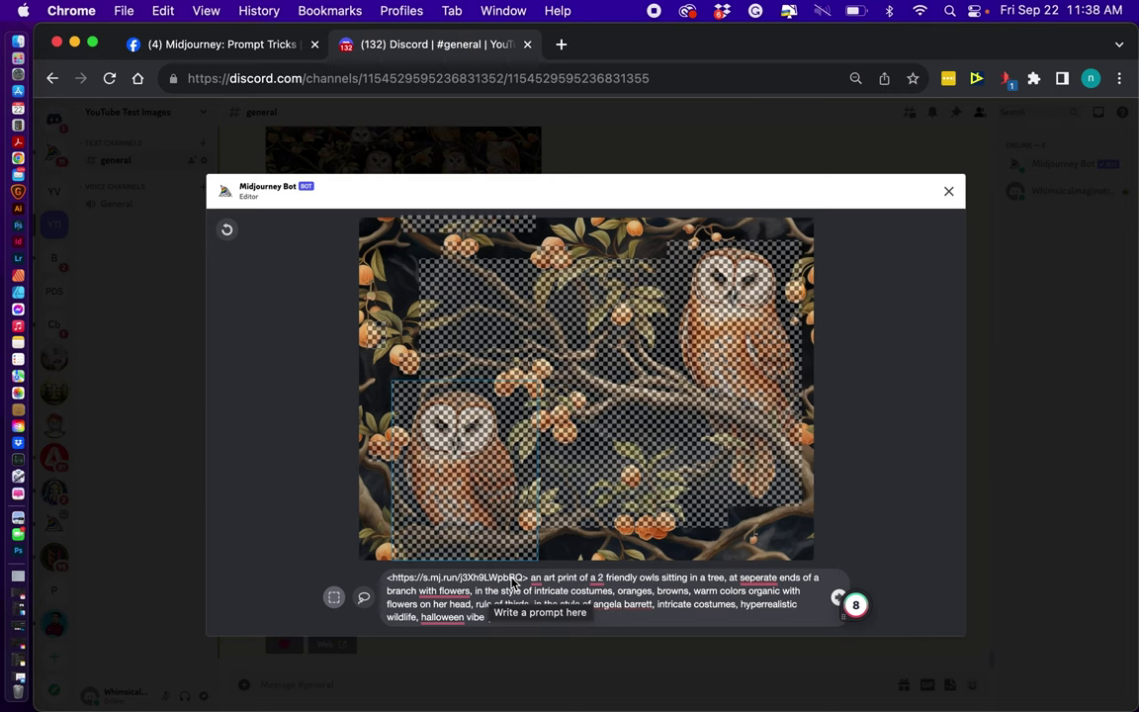
Copy the remaining region prompt and replace it with the single word "owls"
{"action": "left_click", "coordinate": [500, 616]}
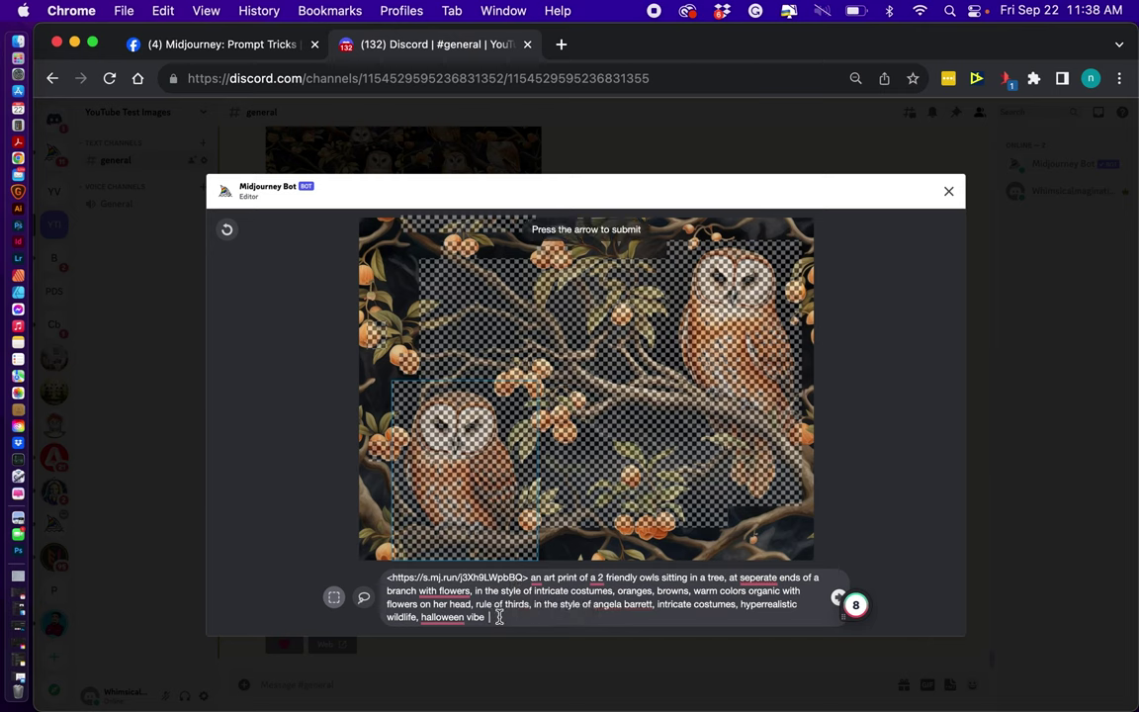
{"action": "left_click_drag", "start_coordinate": [499, 616], "coordinate": [389, 579]}
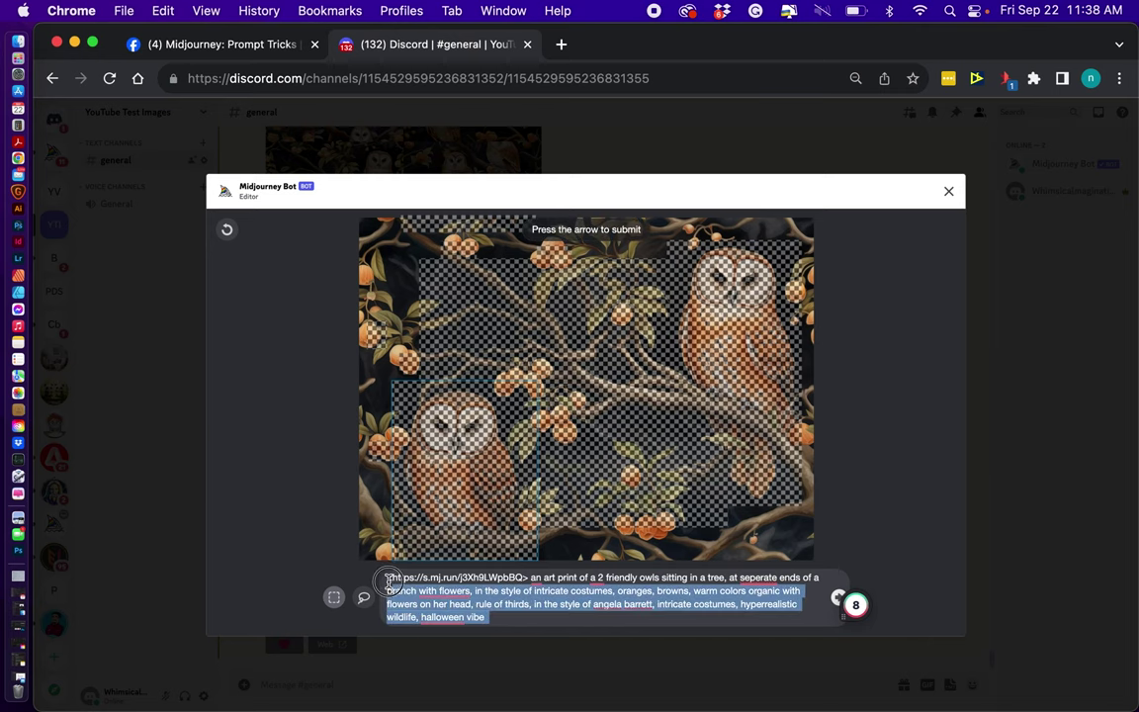
{"action": "key", "text": "super+c"}
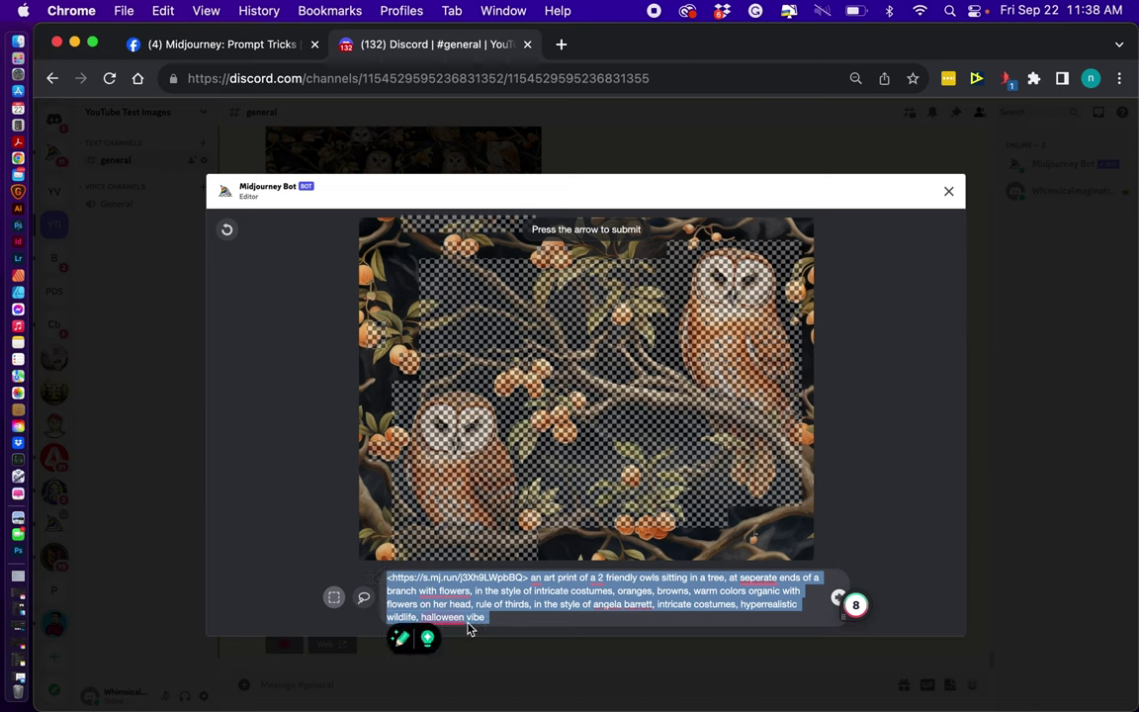
{"action": "key", "text": "BackSpace"}
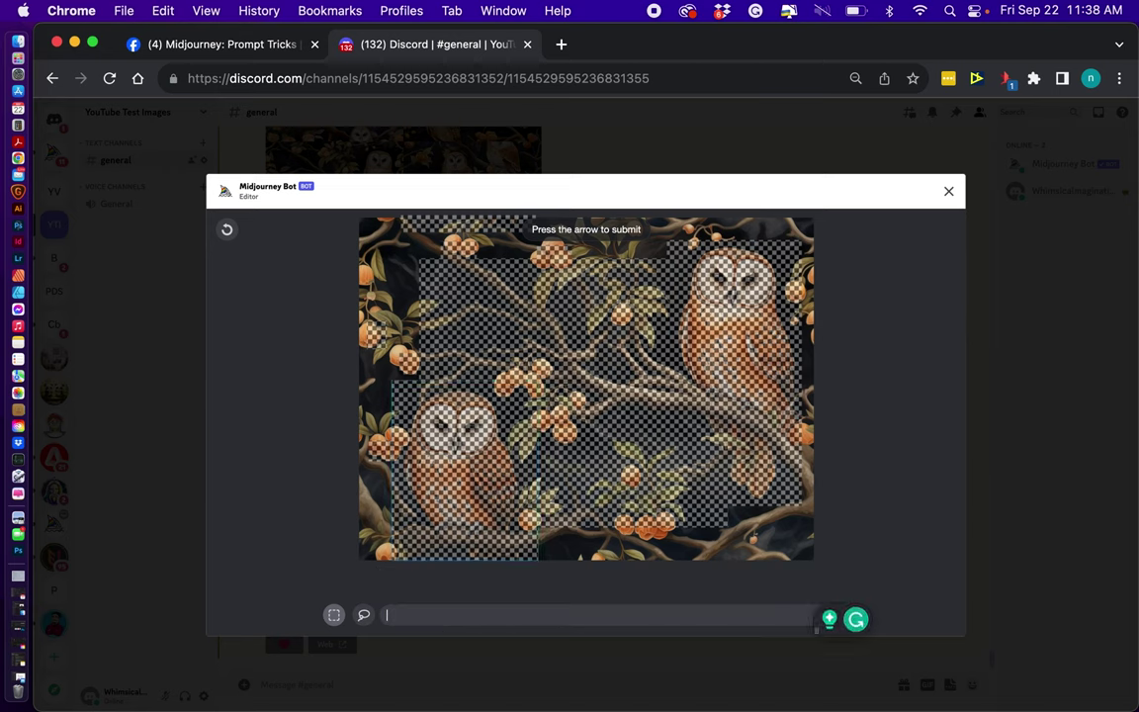
{"action": "type", "text": "owls"}
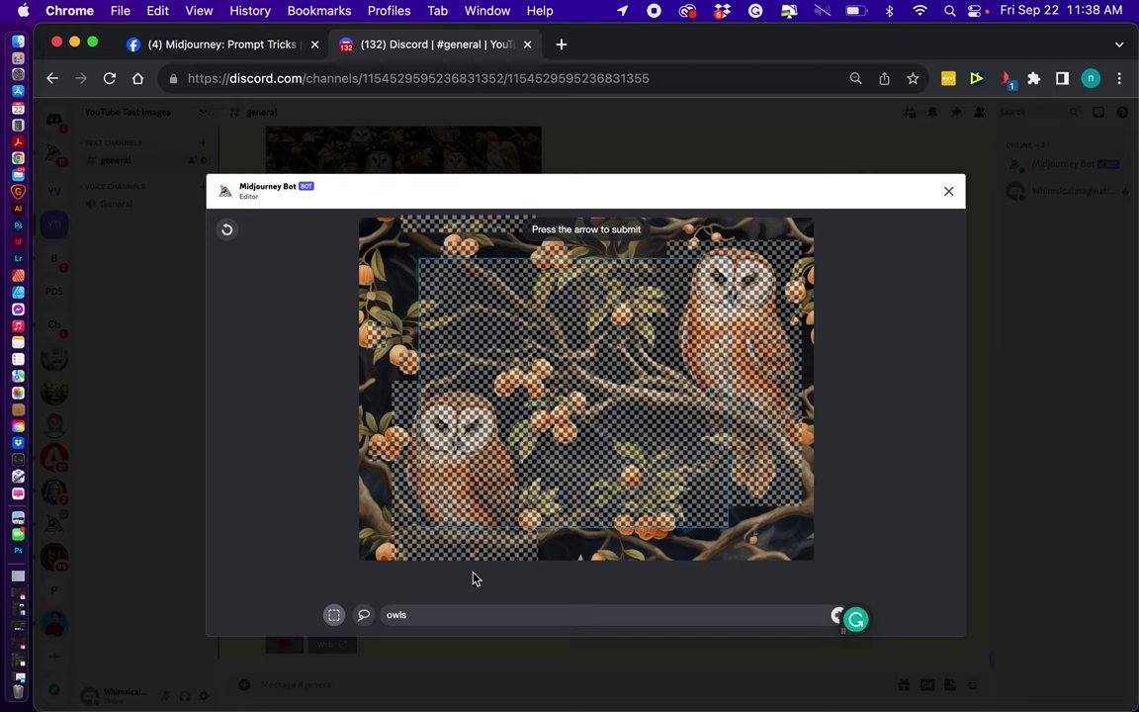
Replace "owls" with the copied full owl prompt and submit the region variation
{"action": "left_click", "coordinate": [419, 615]}
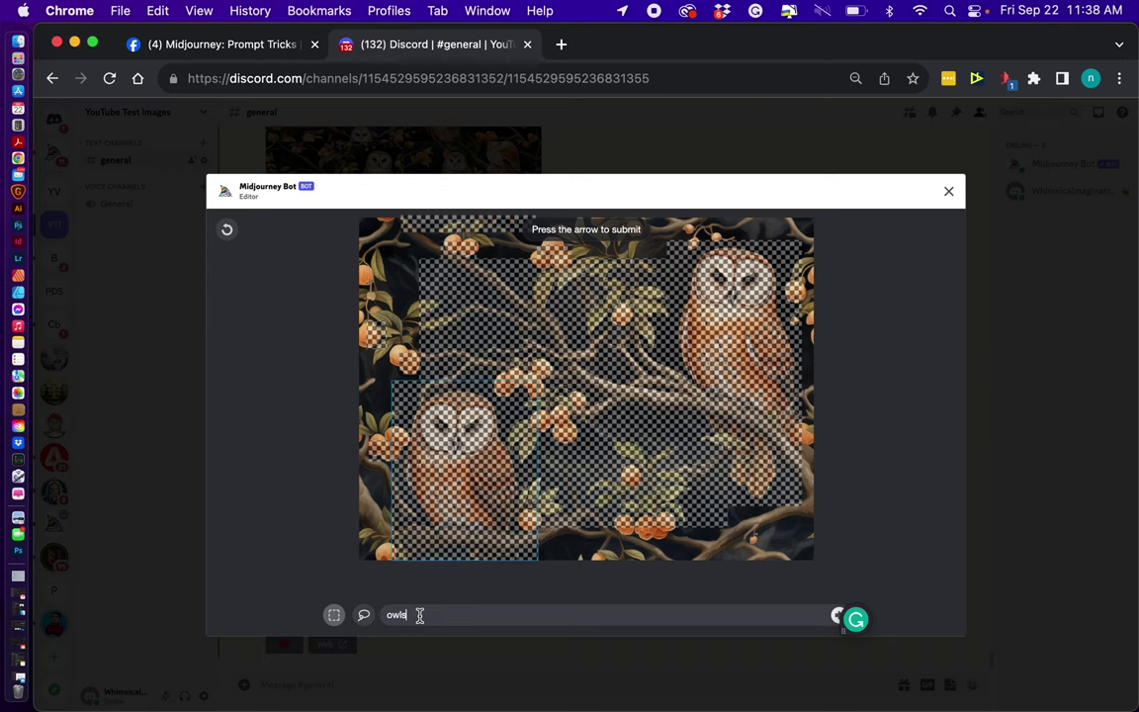
{"action": "double_click", "coordinate": [414, 615]}
{"action": "left_click", "coordinate": [368, 615]}
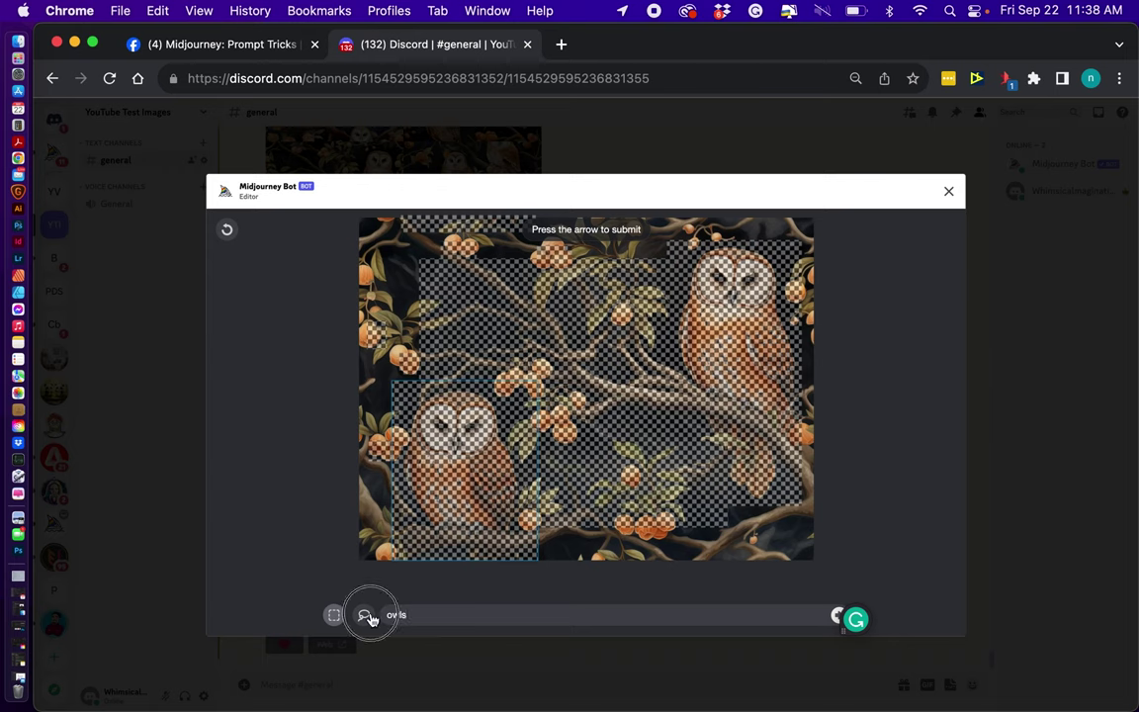
{"action": "key", "text": "super+v"}
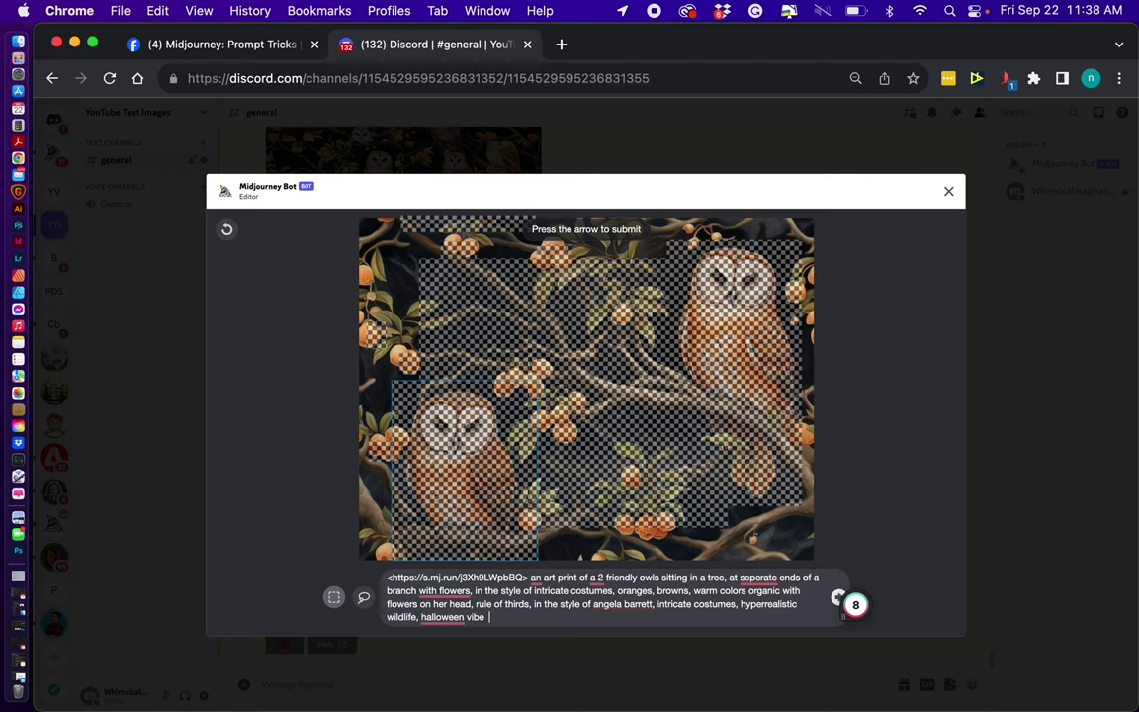
{"action": "left_click", "coordinate": [839, 597]}
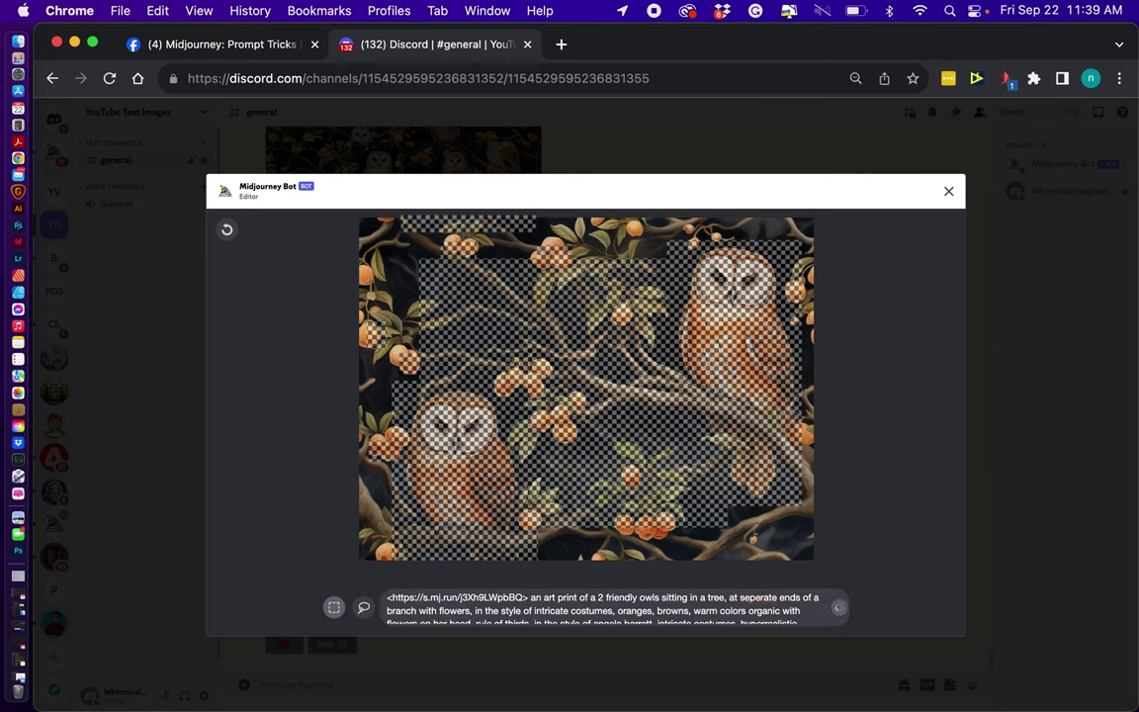
{"action": "left_click", "coordinate": [682, 445]}
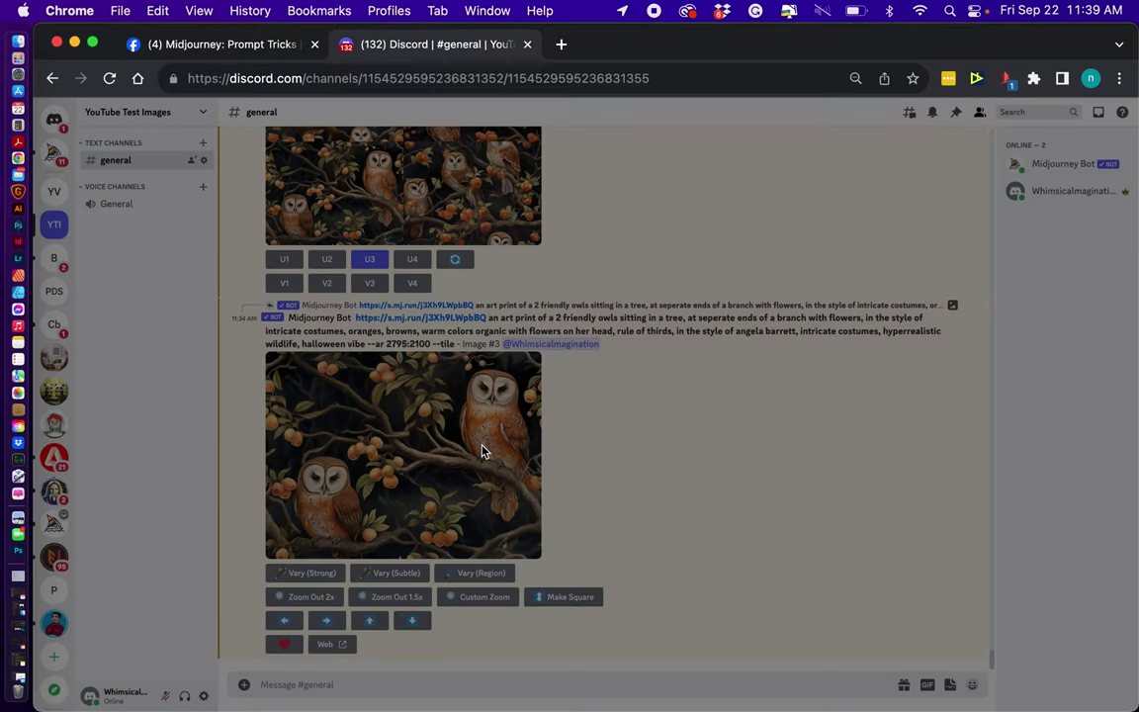
{"action": "left_click", "coordinate": [698, 478]}
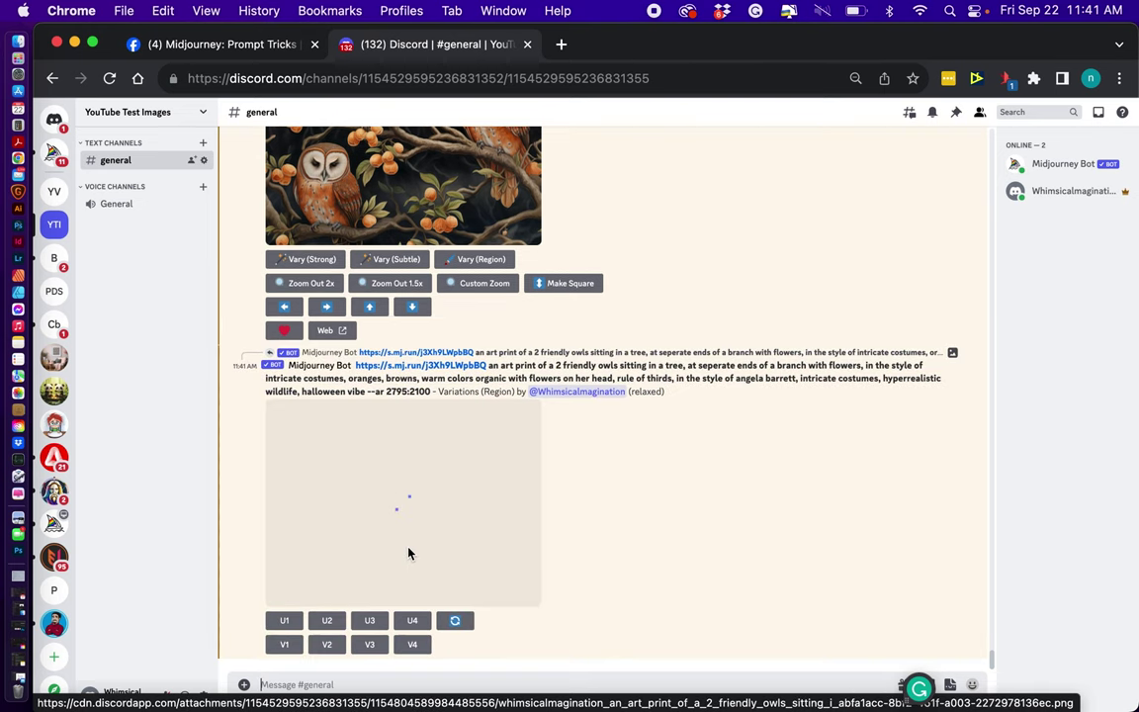
Open the new region-variation owl grid full size in the browser and examine all four images at reduced zoom
{"action": "left_click", "coordinate": [361, 465]}
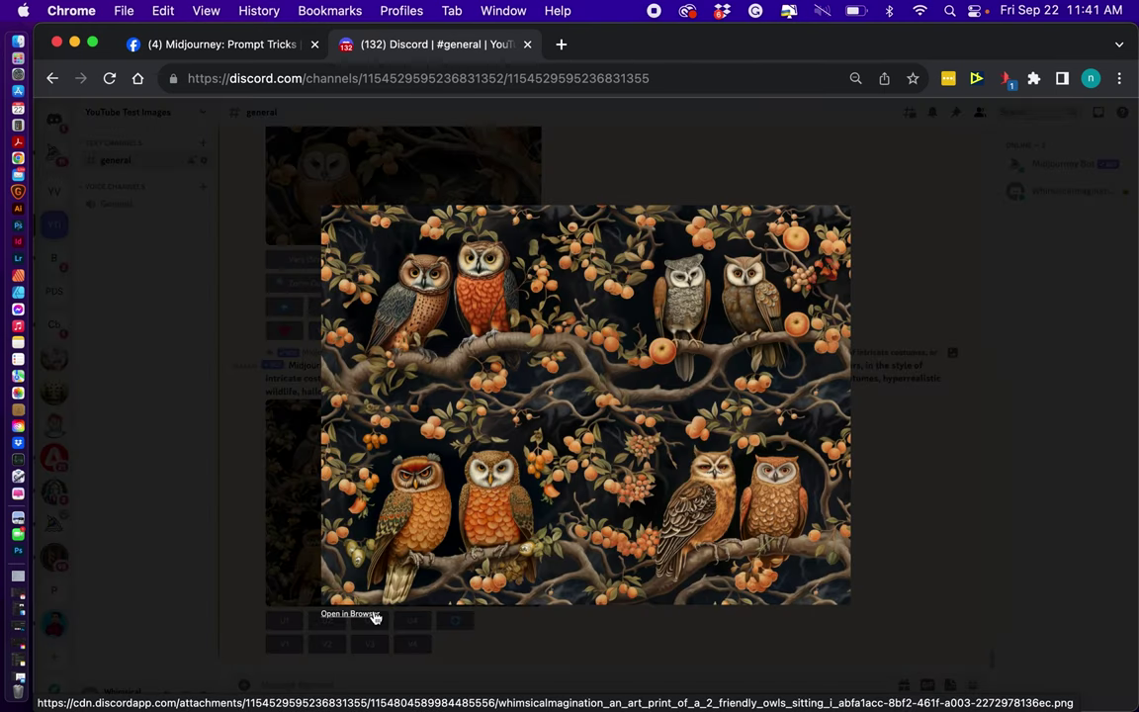
{"action": "left_click", "coordinate": [365, 614]}
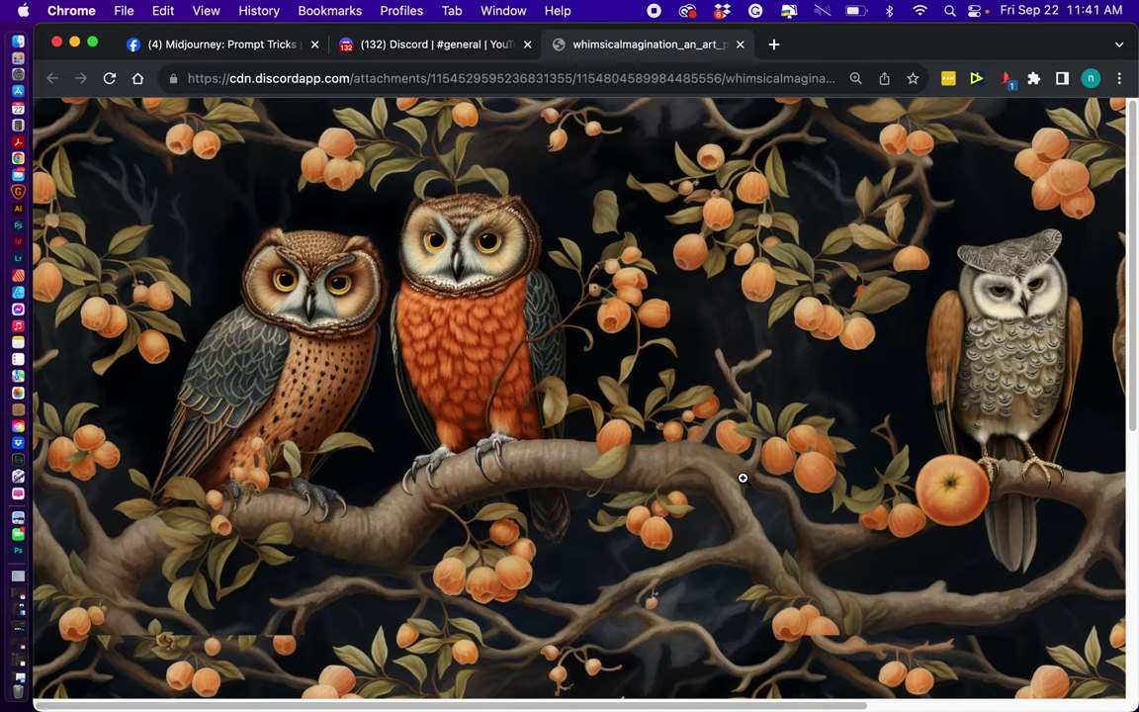
{"action": "key", "text": "super+minus"}
{"action": "key", "text": "super+minus"}
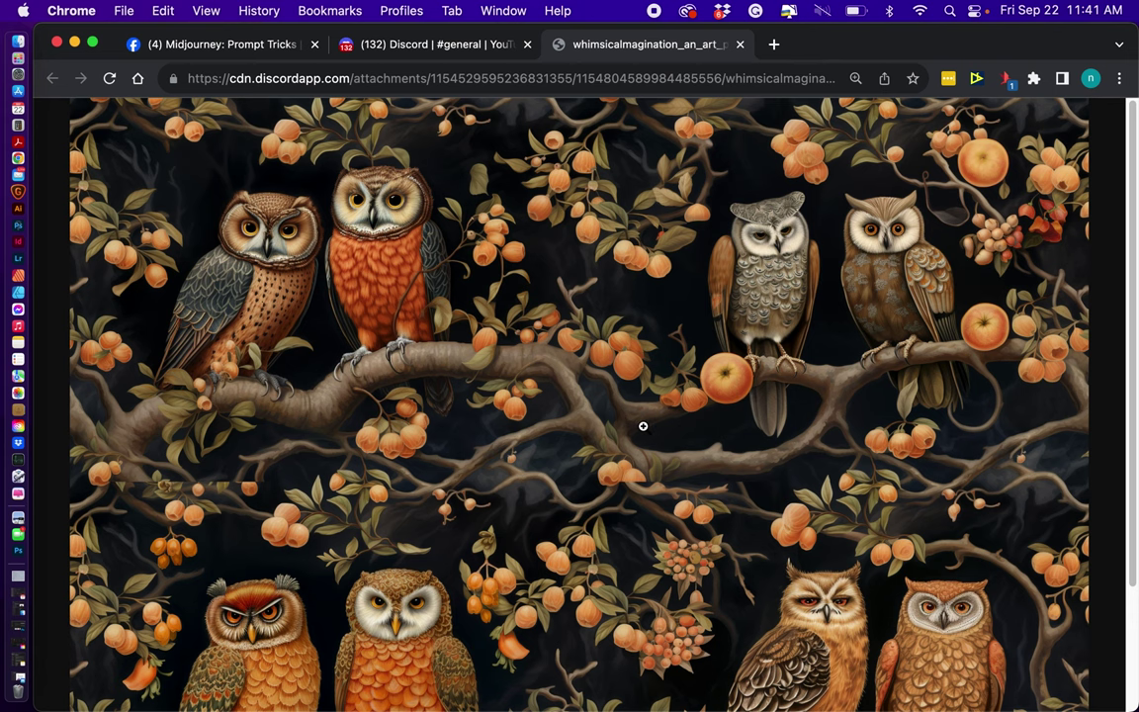
{"action": "scroll", "coordinate": [653, 402], "scroll_direction": "down", "scroll_amount": 3}
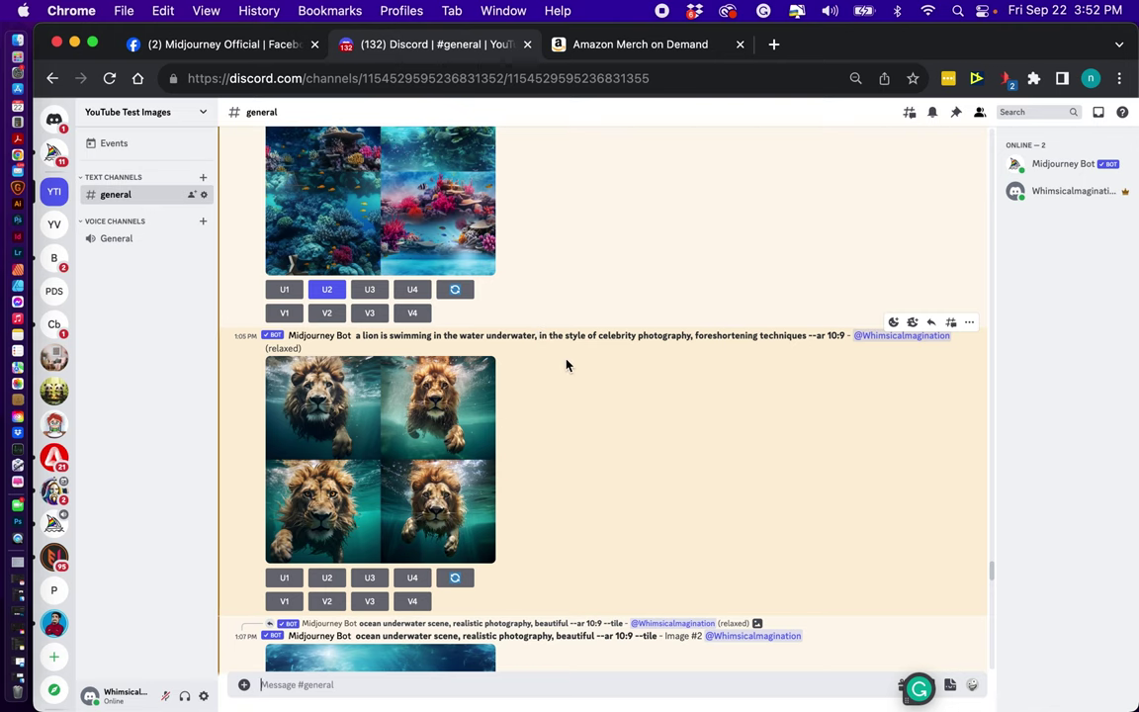
View the underwater lion grid enlarged, close it, and enlarge the ocean underwater scene grid generated with --tile
{"action": "left_click", "coordinate": [379, 431]}
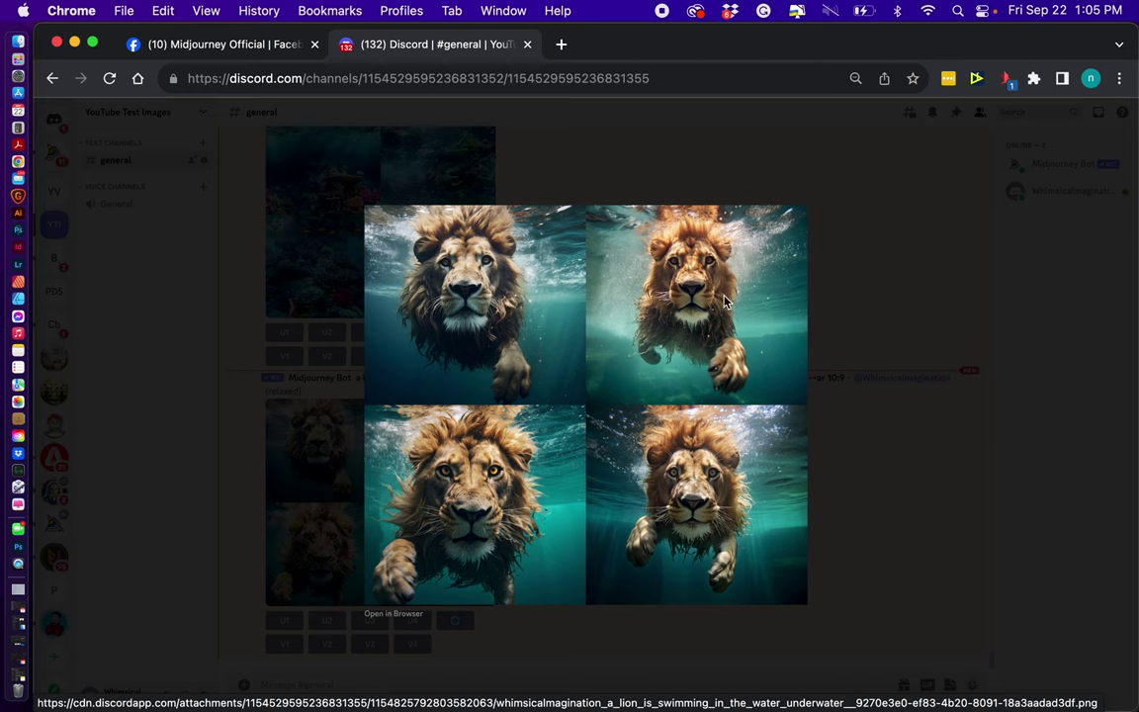
{"action": "left_click", "coordinate": [873, 306]}
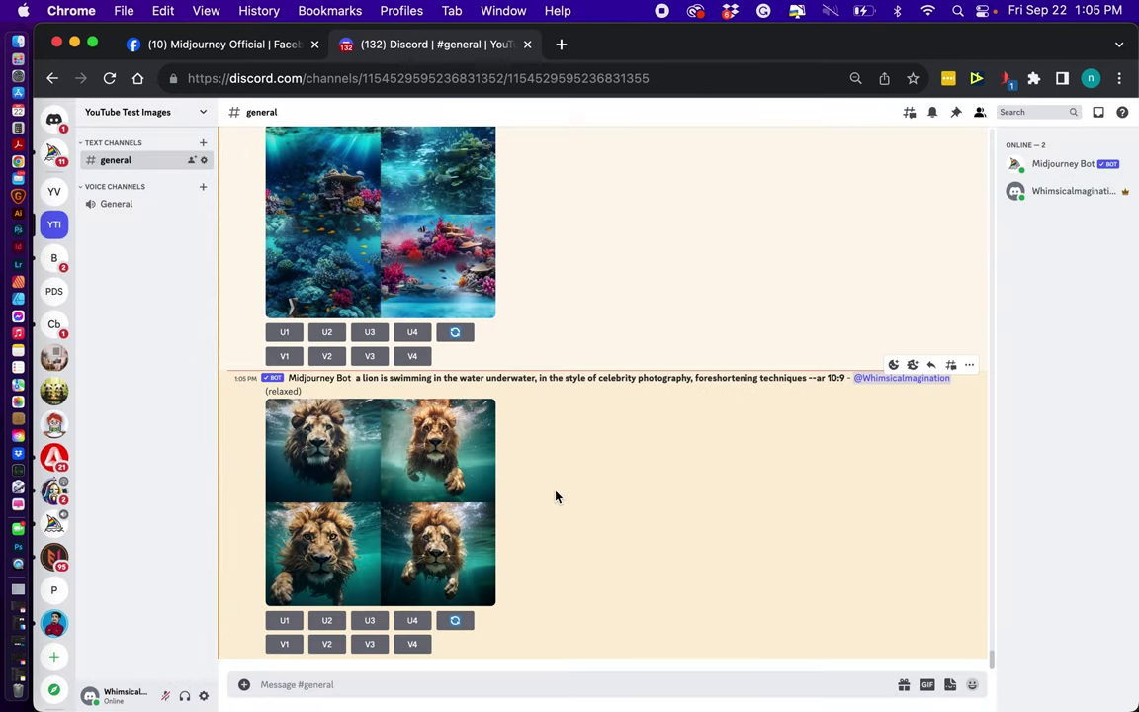
{"action": "scroll", "coordinate": [584, 337], "scroll_direction": "up", "scroll_amount": 2}
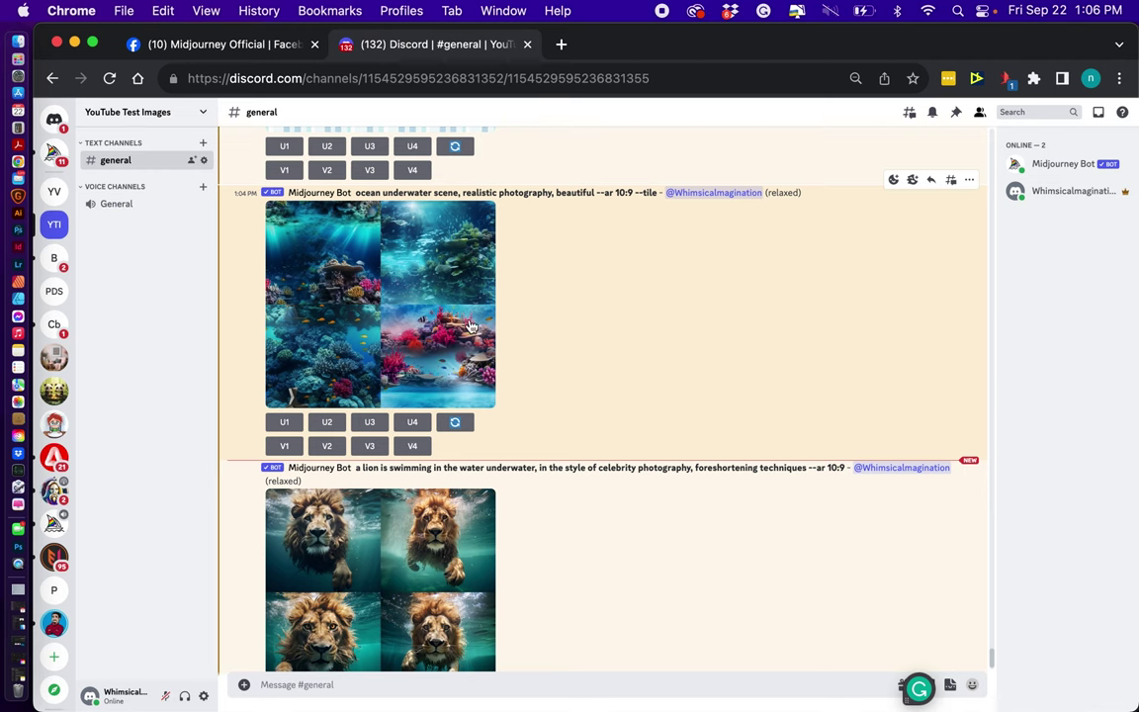
{"action": "left_click", "coordinate": [379, 317]}
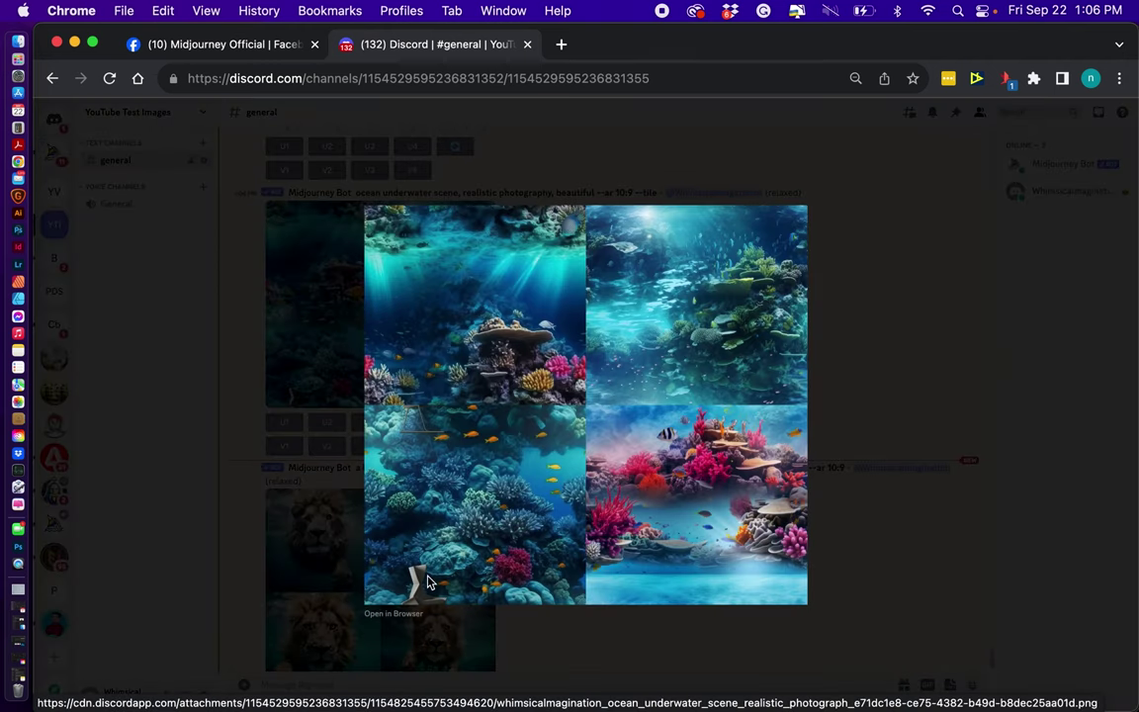
Open the tiled ocean underwater scene grid full size in the browser, examine all four images, and close it
{"action": "left_click", "coordinate": [415, 617]}
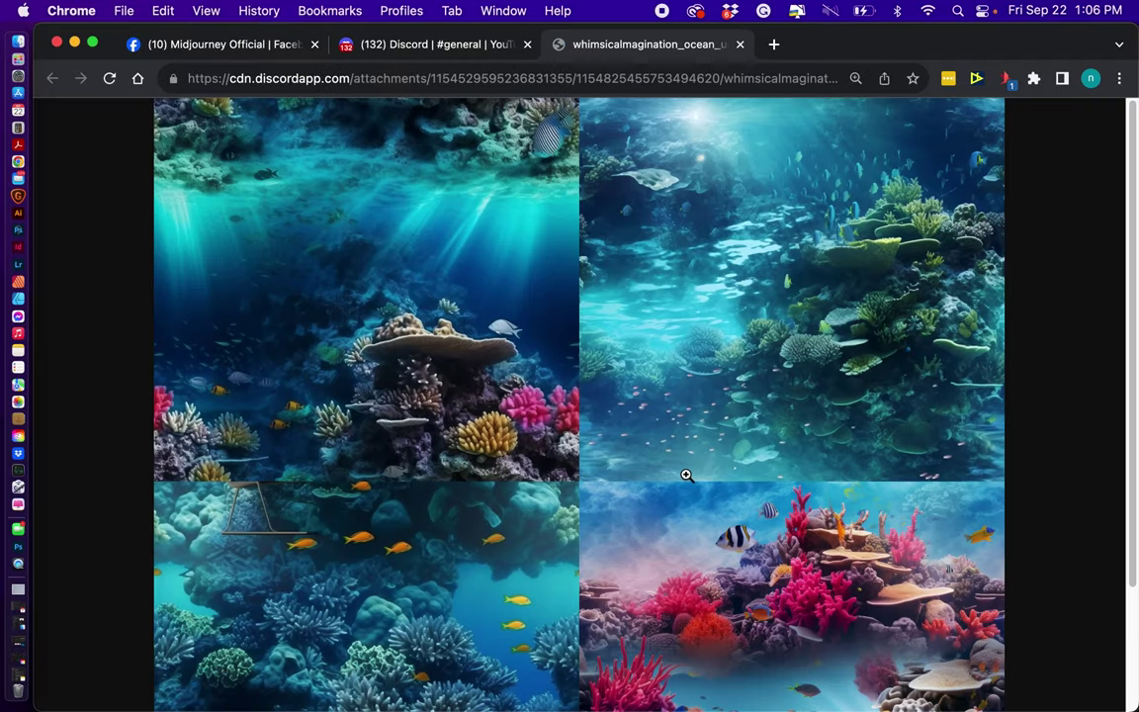
{"action": "scroll", "coordinate": [686, 475], "scroll_direction": "down", "scroll_amount": 3}
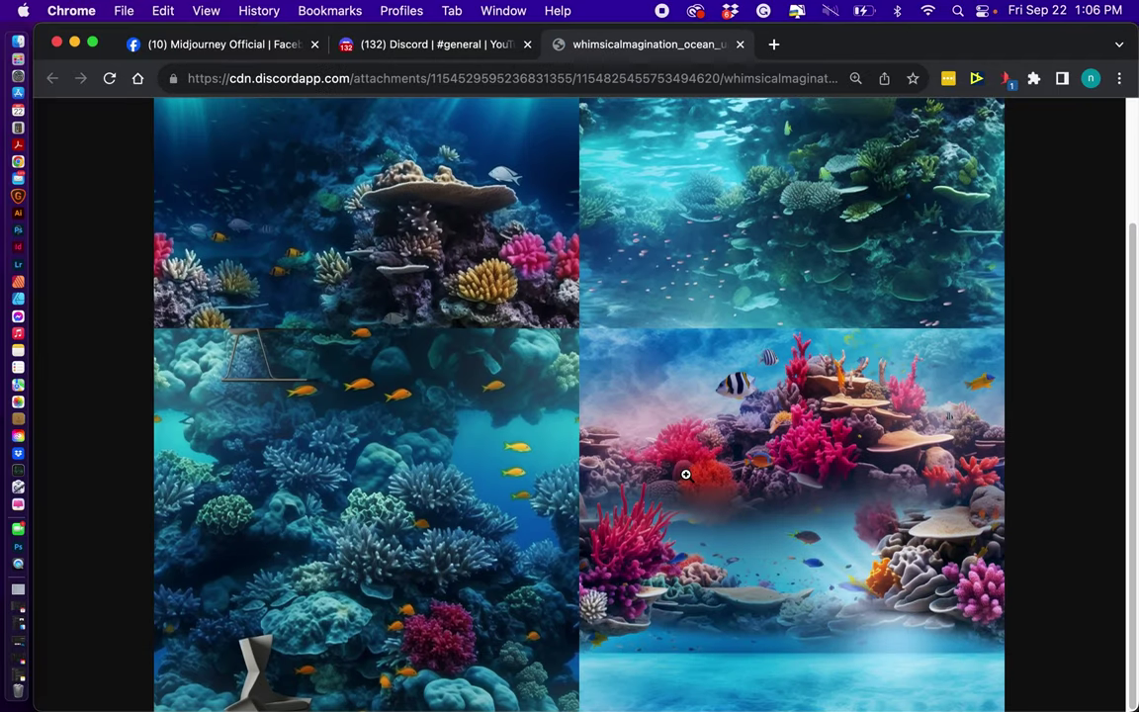
{"action": "scroll", "coordinate": [686, 475], "scroll_direction": "up", "scroll_amount": 3}
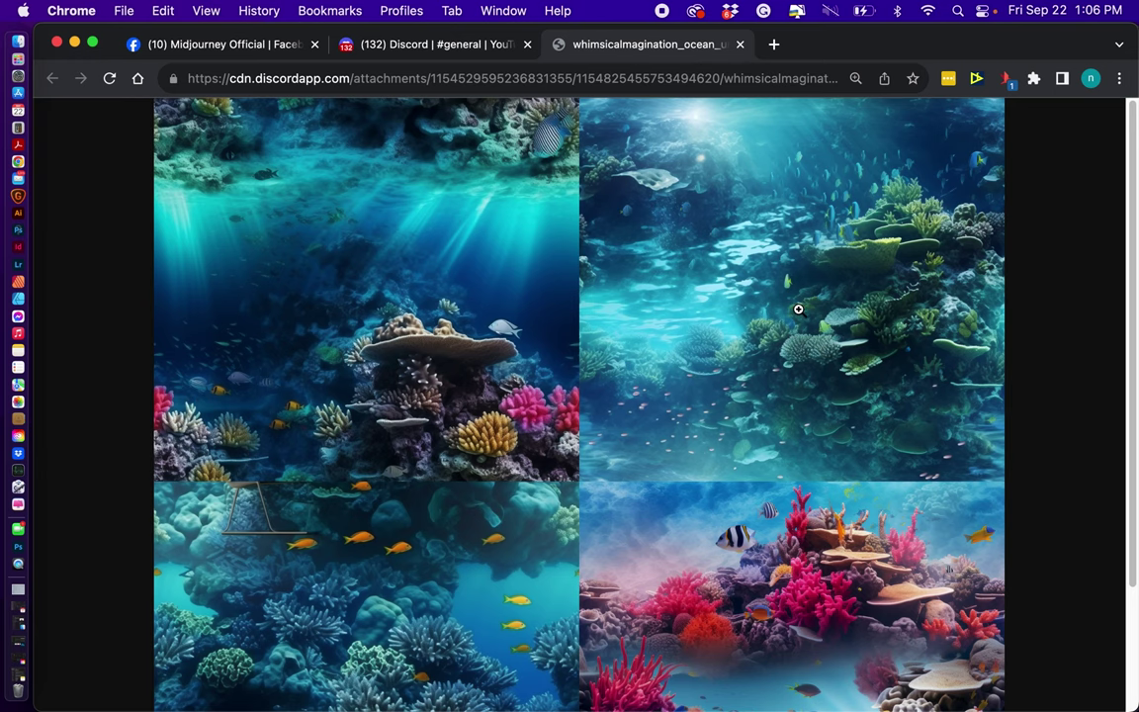
{"action": "scroll", "coordinate": [798, 310], "scroll_direction": "down", "scroll_amount": 3}
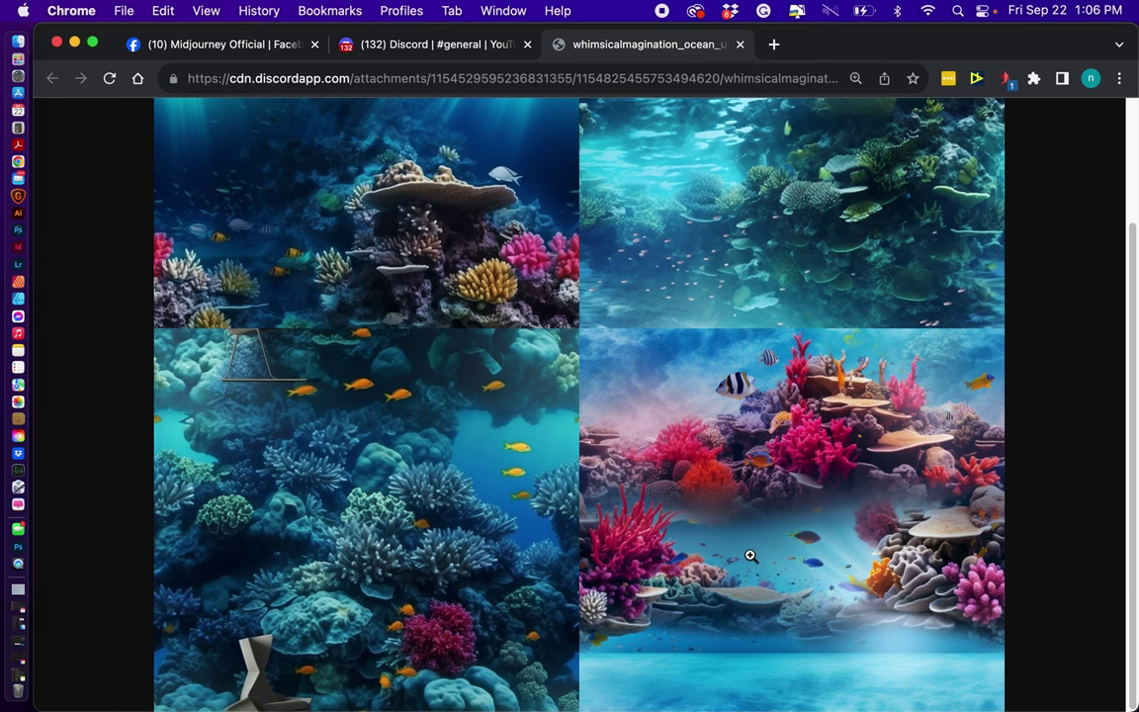
{"action": "scroll", "coordinate": [800, 234], "scroll_direction": "up", "scroll_amount": 3}
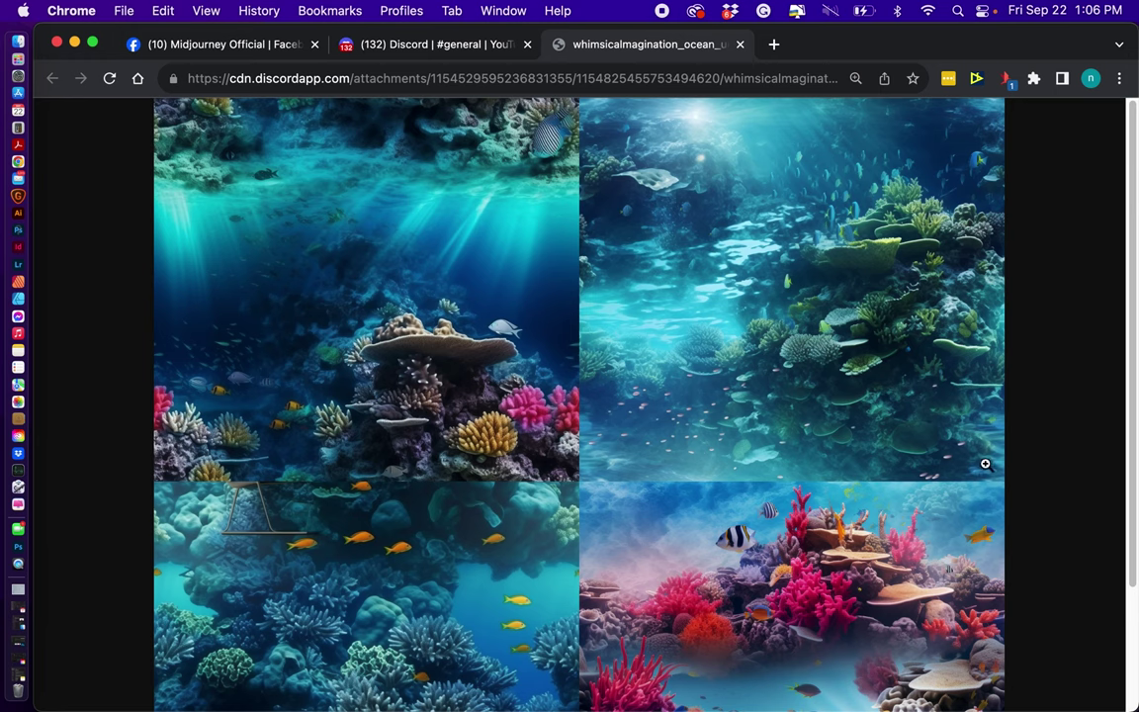
{"action": "key", "text": "super+w"}
{"action": "left_click", "coordinate": [837, 527]}
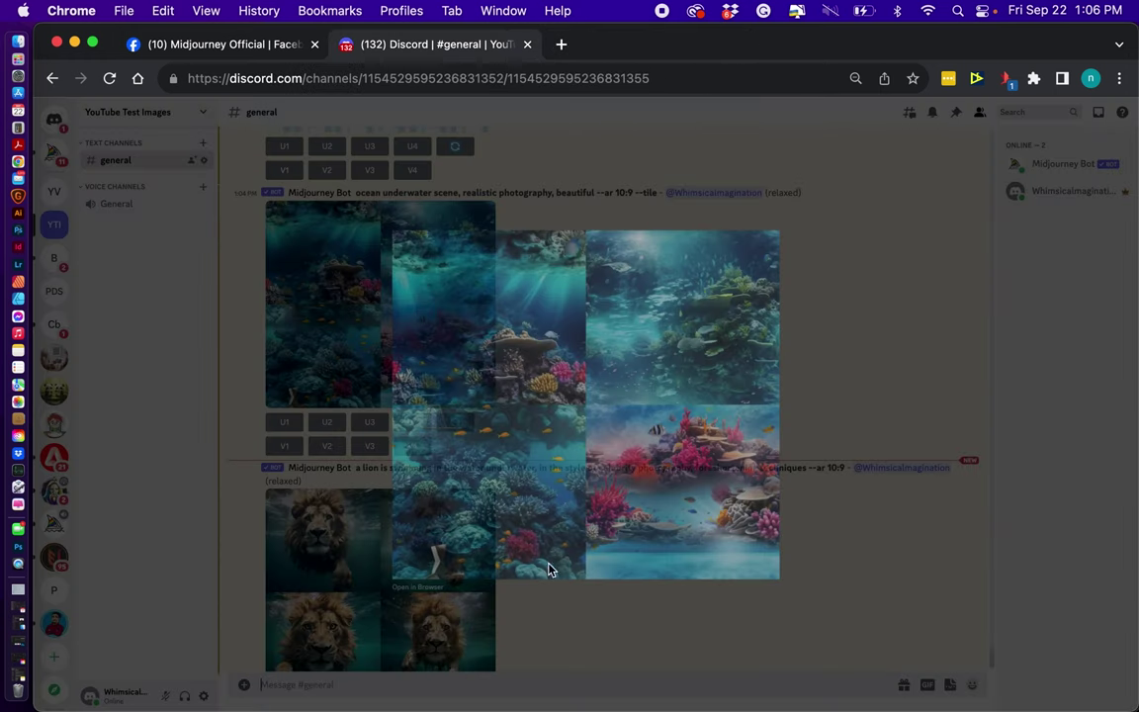
Upscale the second ocean image and select its full height for Vary (Region), leaving only narrow strips along both side edges
{"action": "left_click", "coordinate": [327, 423]}
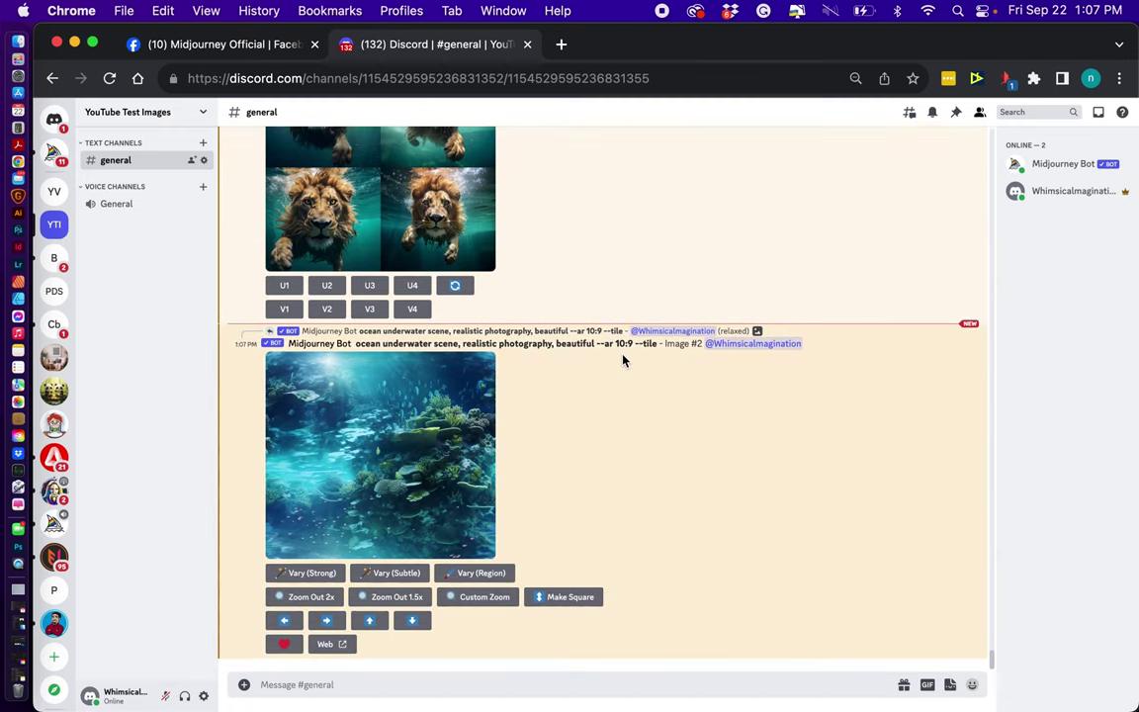
{"action": "left_click", "coordinate": [499, 575]}
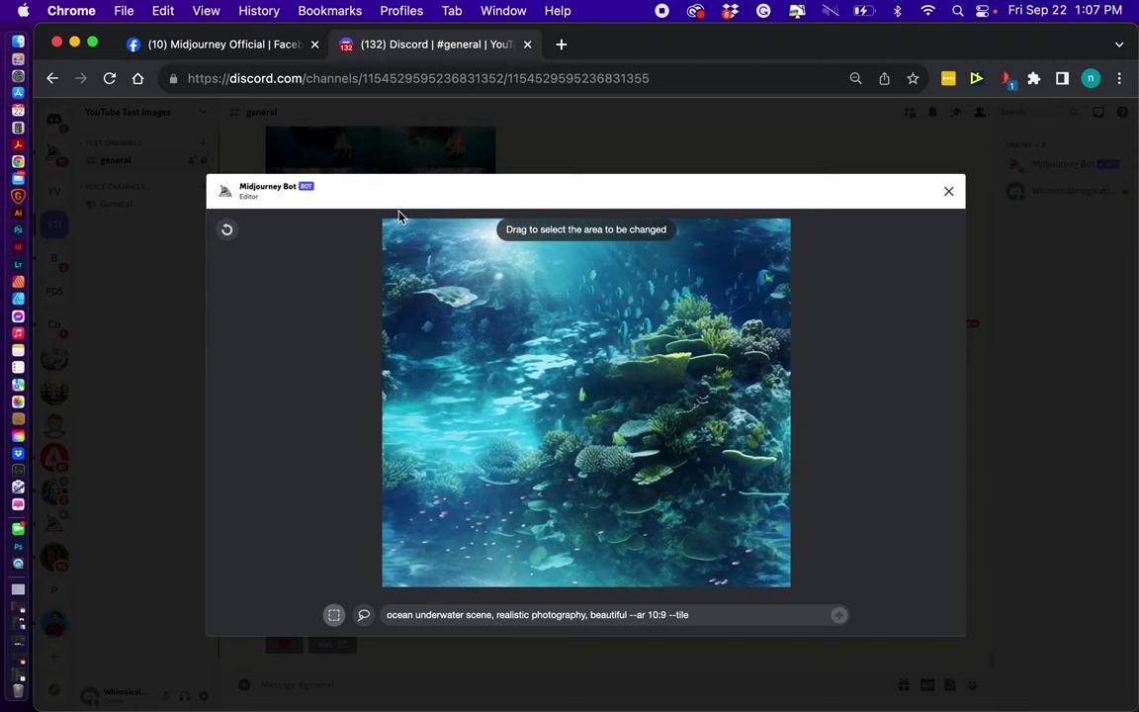
{"action": "mouse_move", "coordinate": [399, 222]}
{"action": "left_mouse_down"}
{"action": "mouse_move", "coordinate": [494, 343]}
{"action": "mouse_move", "coordinate": [686, 484]}
{"action": "mouse_move", "coordinate": [769, 617]}
{"action": "left_mouse_up"}
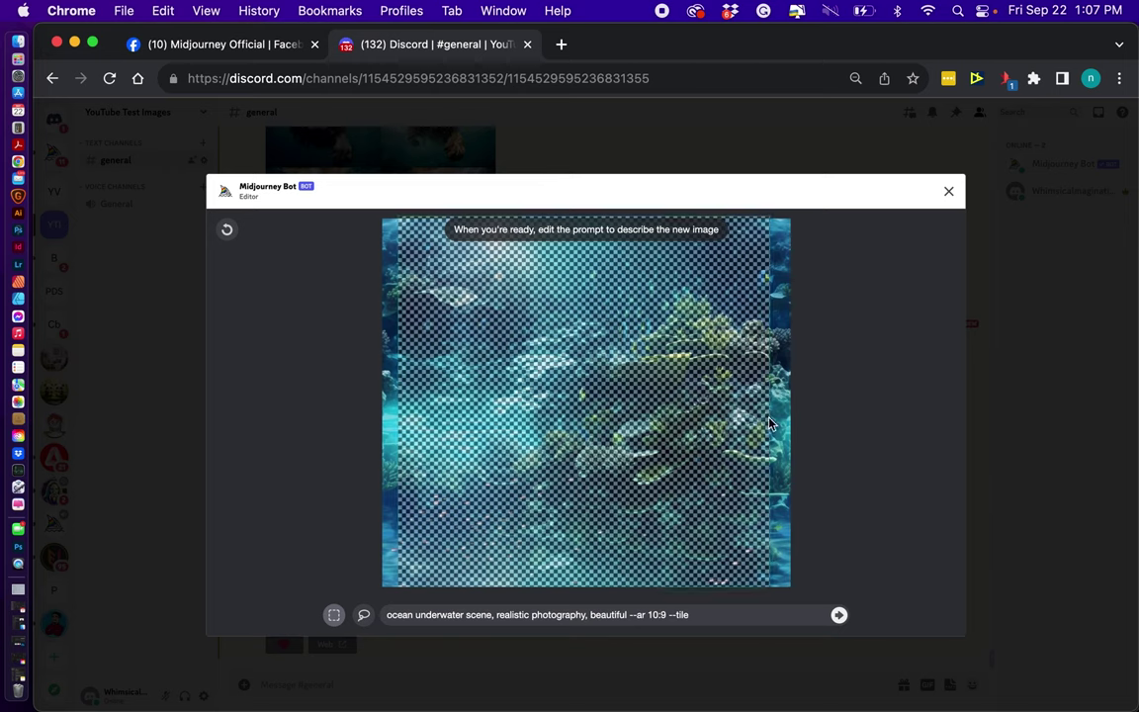
Replace the region prompt with "a lion is swimming in the water underwater, in the style of celebrity photography, foreshortening techniques" and submit it
{"action": "left_click", "coordinate": [541, 615]}
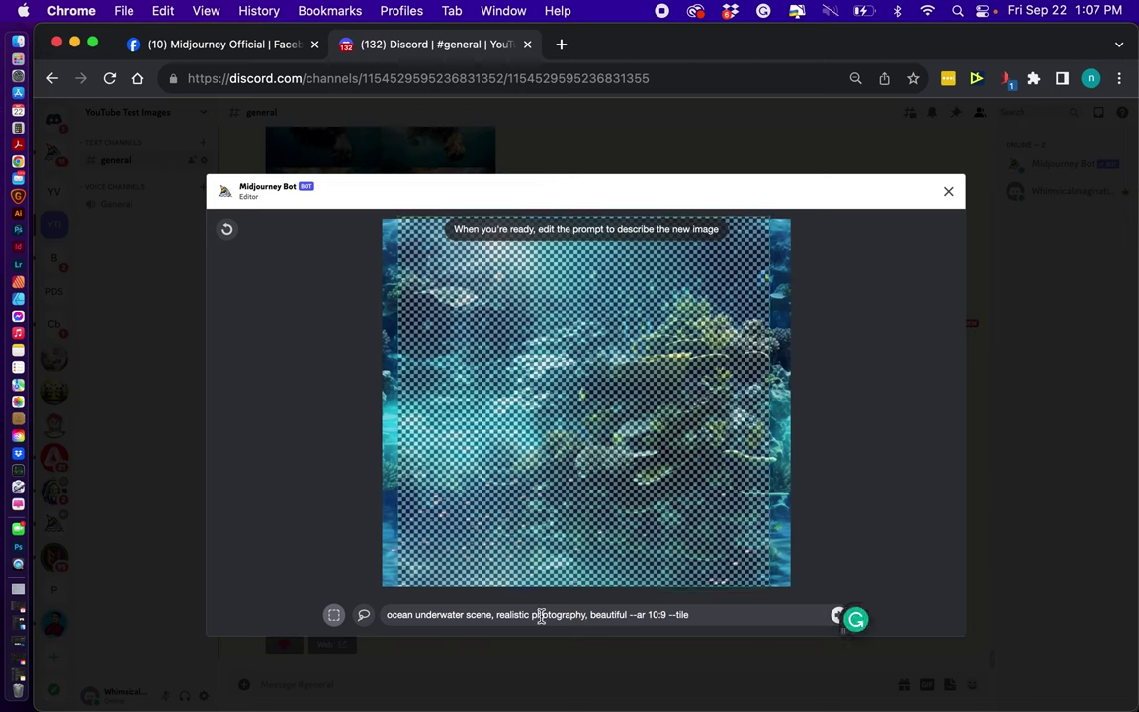
{"action": "key", "text": "super+a"}
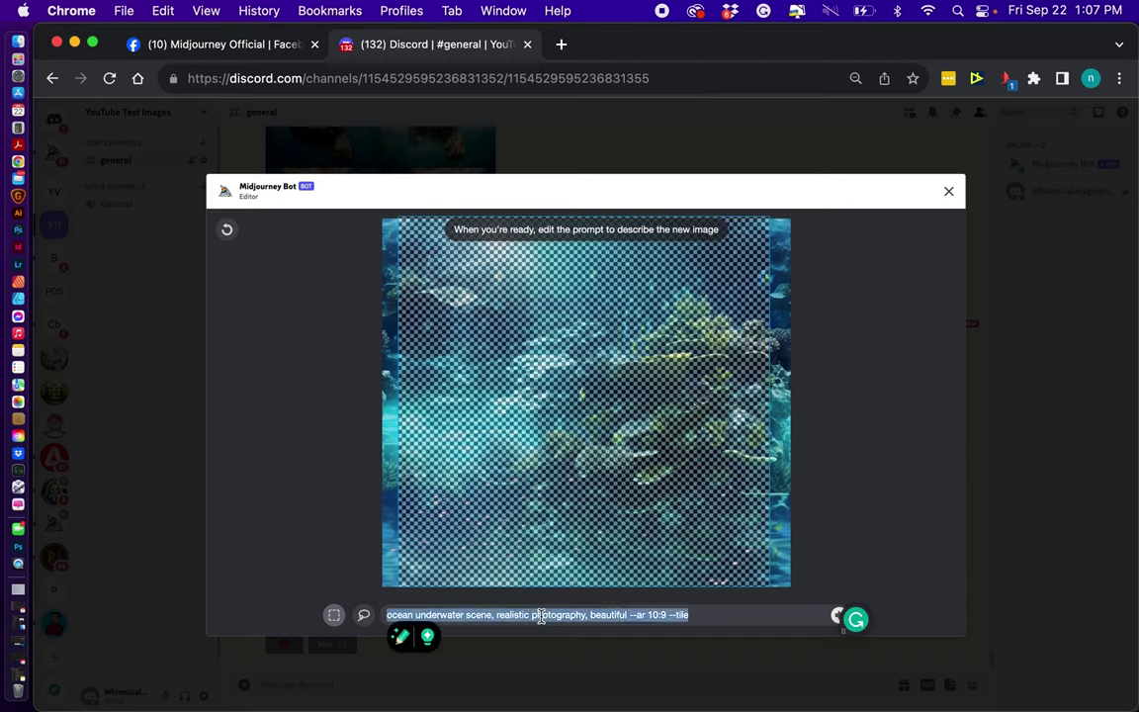
{"action": "type", "text": "a lion is swimming in the water underwater, in the style of celebrity photography, foreshortening techniques --ar 10:9"}
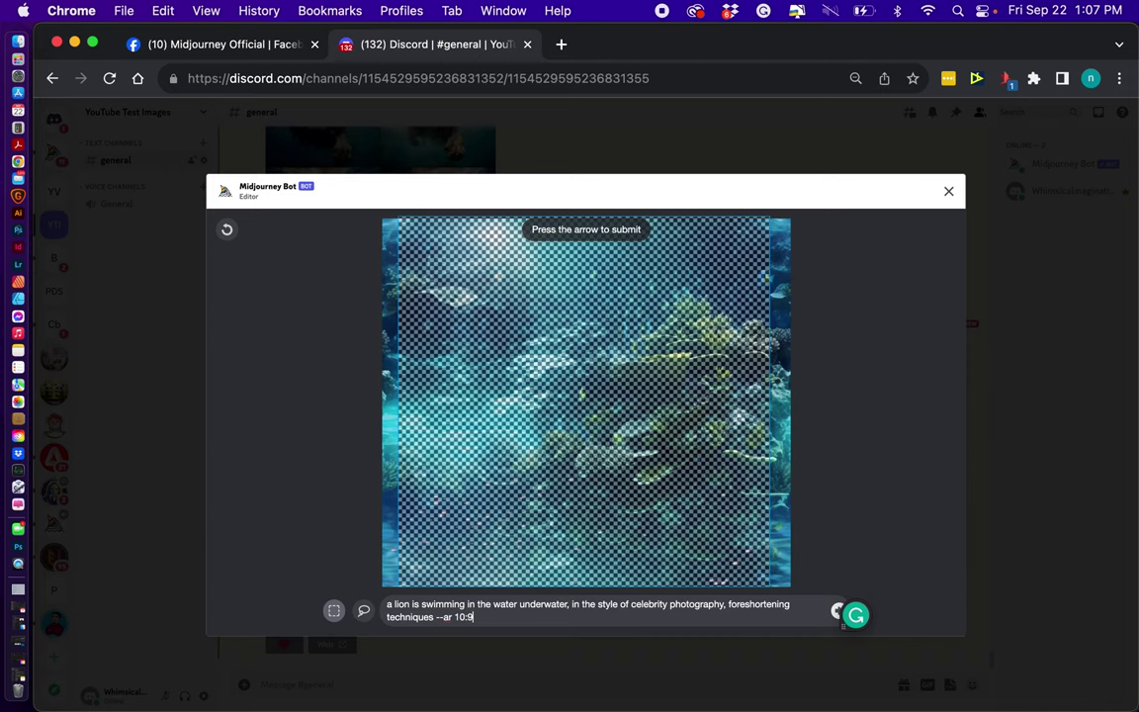
{"action": "key", "text": "BackSpace"}
{"action": "key", "text": "BackSpace"}
{"action": "key", "text": "BackSpace"}
{"action": "key", "text": "BackSpace"}
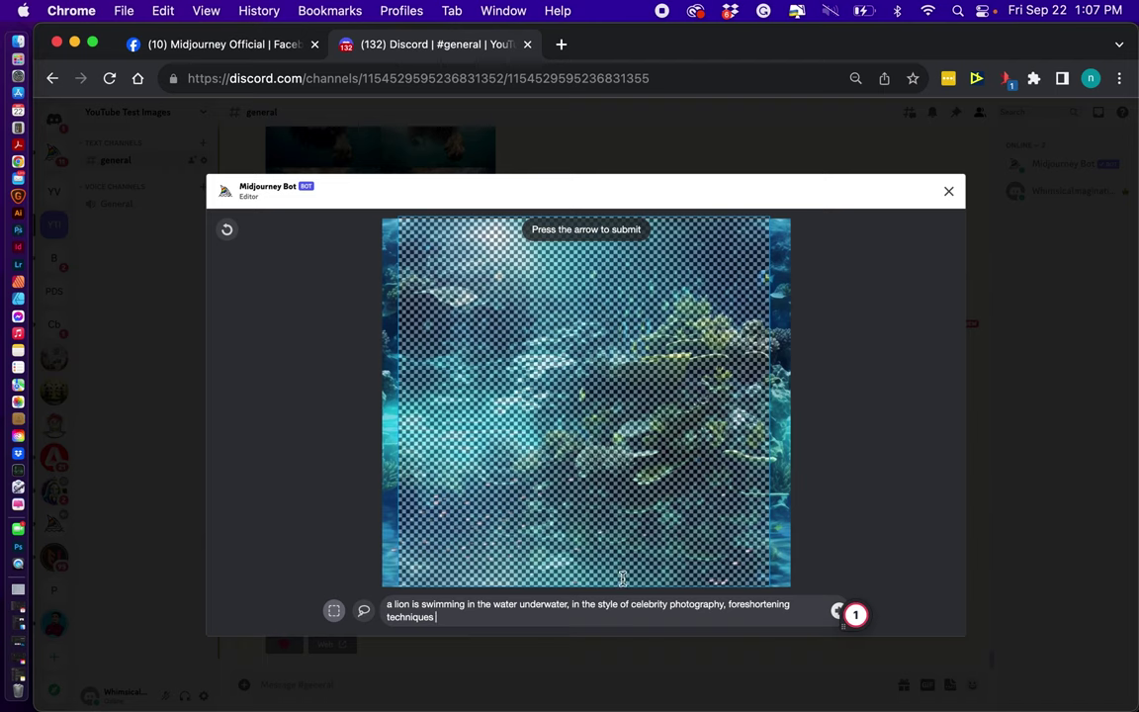
{"action": "key", "text": "Return"}
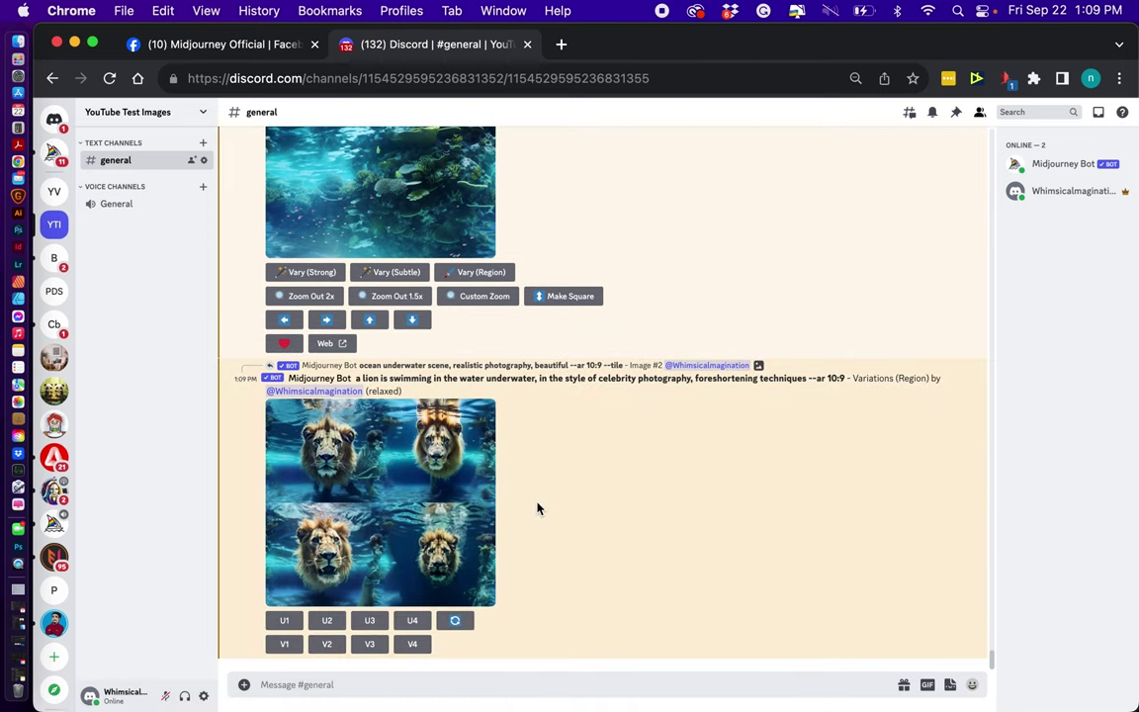
Open the new underwater lion region-variation grid full size in the browser, examine the seams and edges of all four images, and close it
{"action": "left_click", "coordinate": [404, 509]}
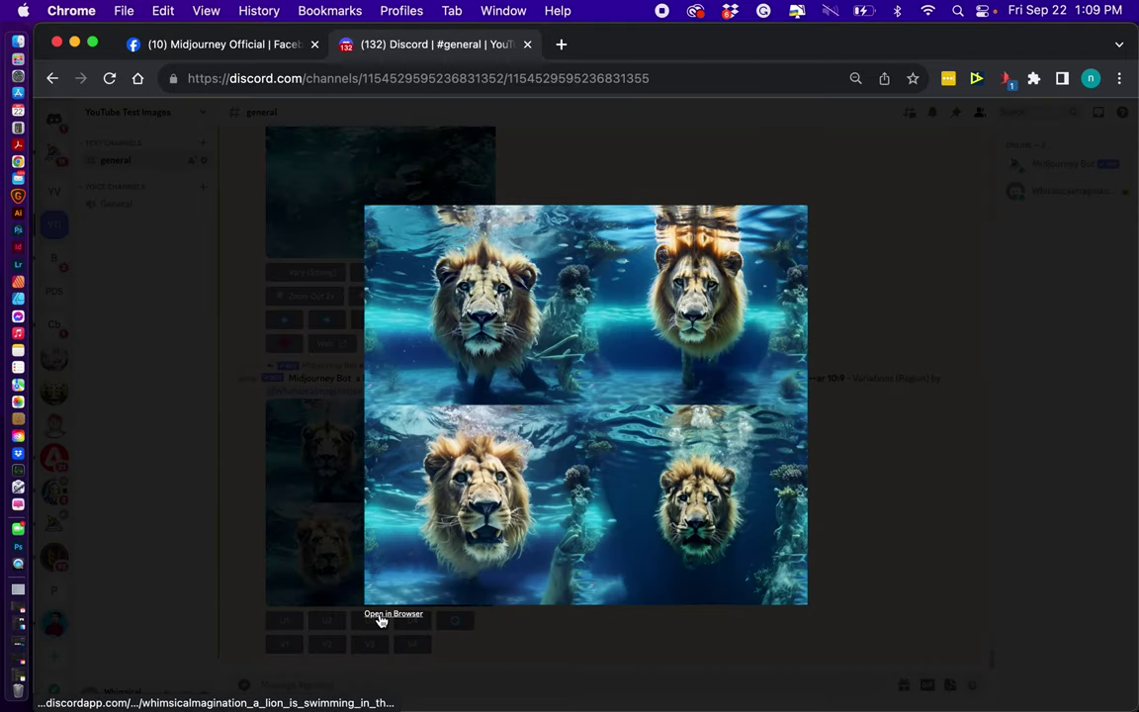
{"action": "left_click", "coordinate": [382, 616]}
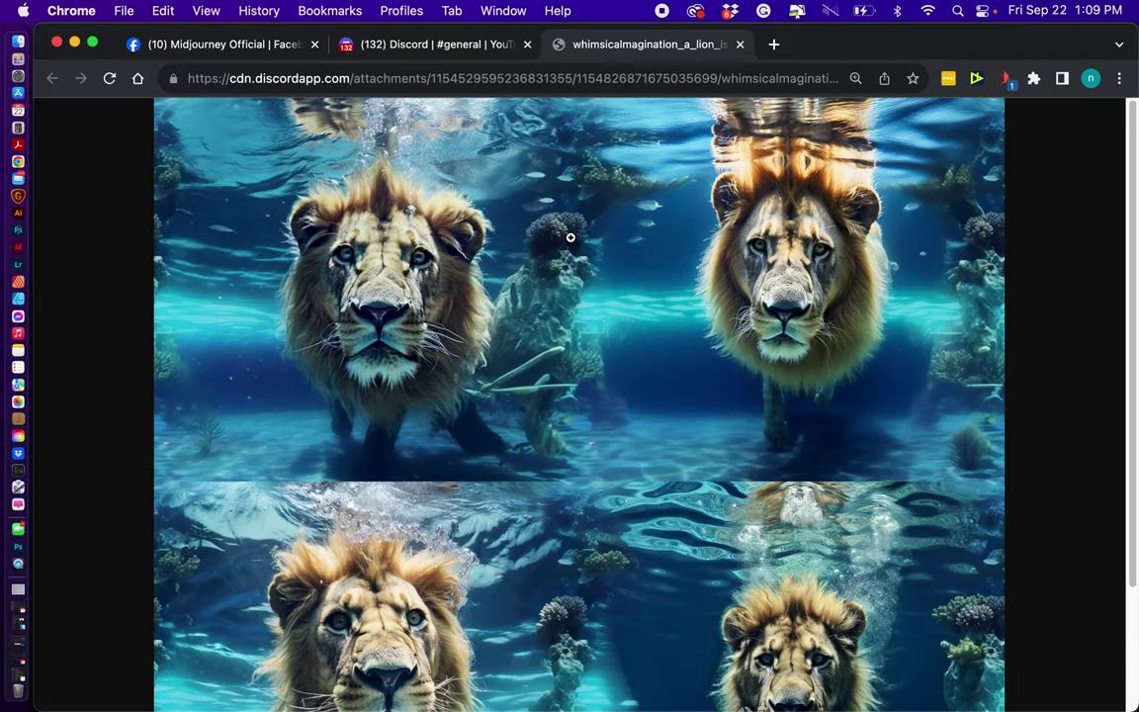
{"action": "scroll", "coordinate": [583, 348], "scroll_direction": "down", "scroll_amount": 5}
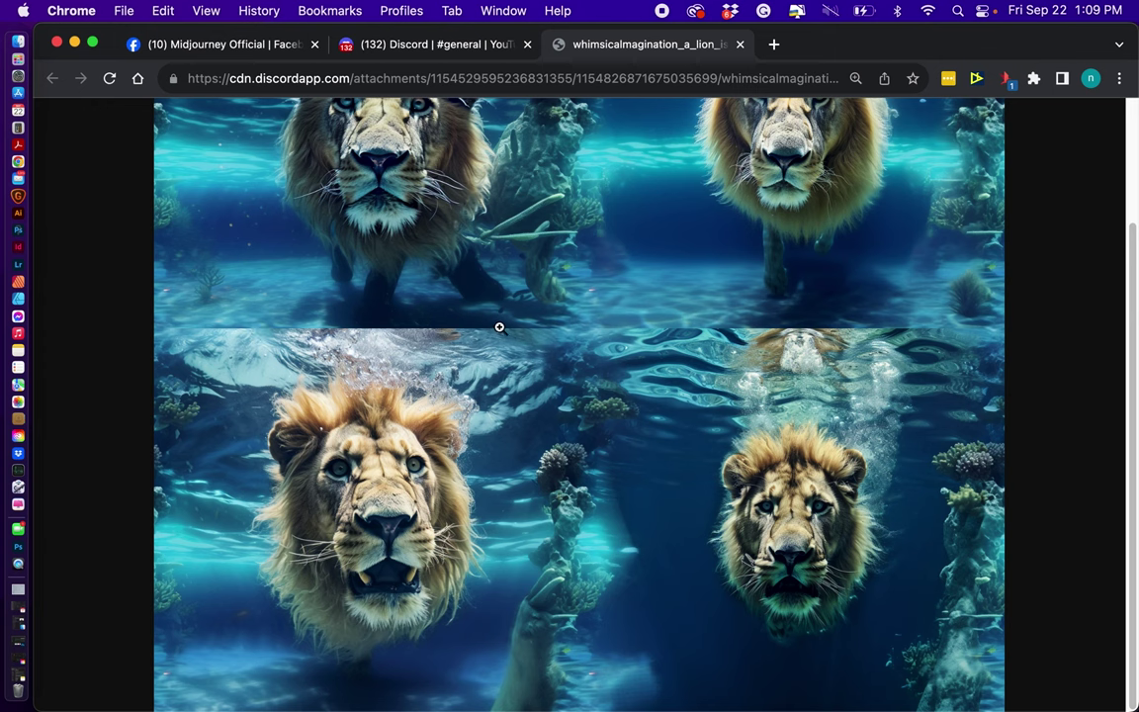
{"action": "scroll", "coordinate": [491, 396], "scroll_direction": "up", "scroll_amount": 3}
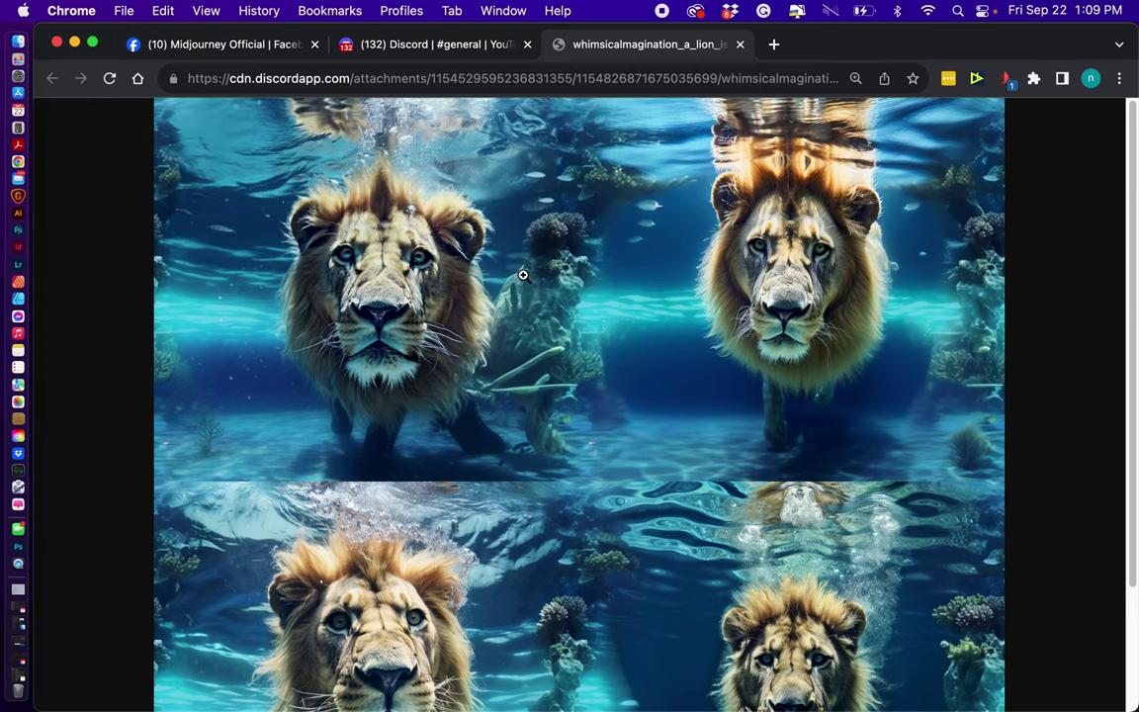
{"action": "scroll", "coordinate": [667, 277], "scroll_direction": "down", "scroll_amount": 3}
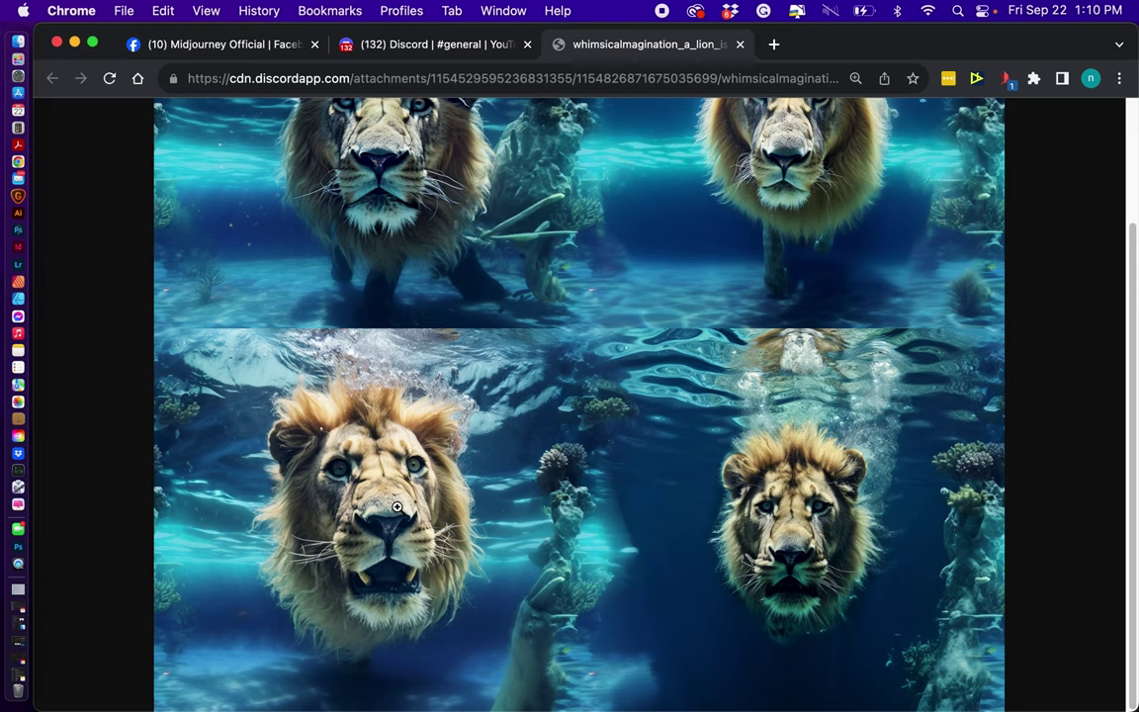
{"action": "scroll", "coordinate": [399, 508], "scroll_direction": "up", "scroll_amount": 5}
{"action": "scroll", "coordinate": [499, 484], "scroll_direction": "down", "scroll_amount": 5}
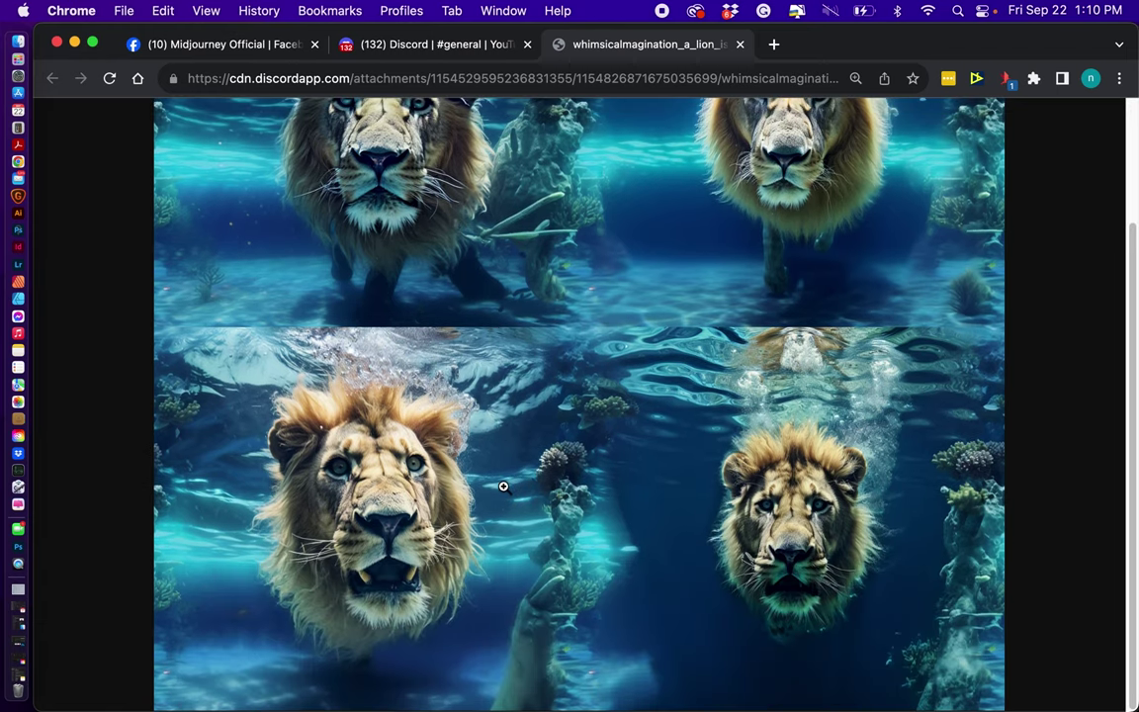
{"action": "scroll", "coordinate": [704, 377], "scroll_direction": "up", "scroll_amount": 5}
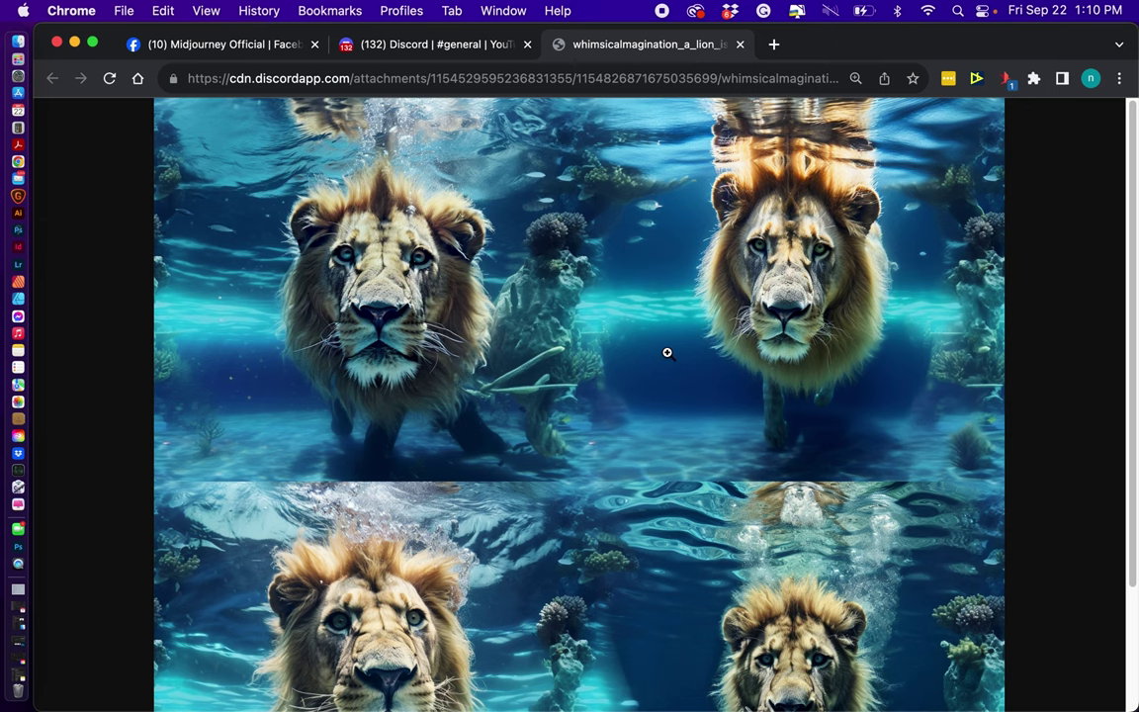
{"action": "scroll", "coordinate": [646, 476], "scroll_direction": "down", "scroll_amount": 3}
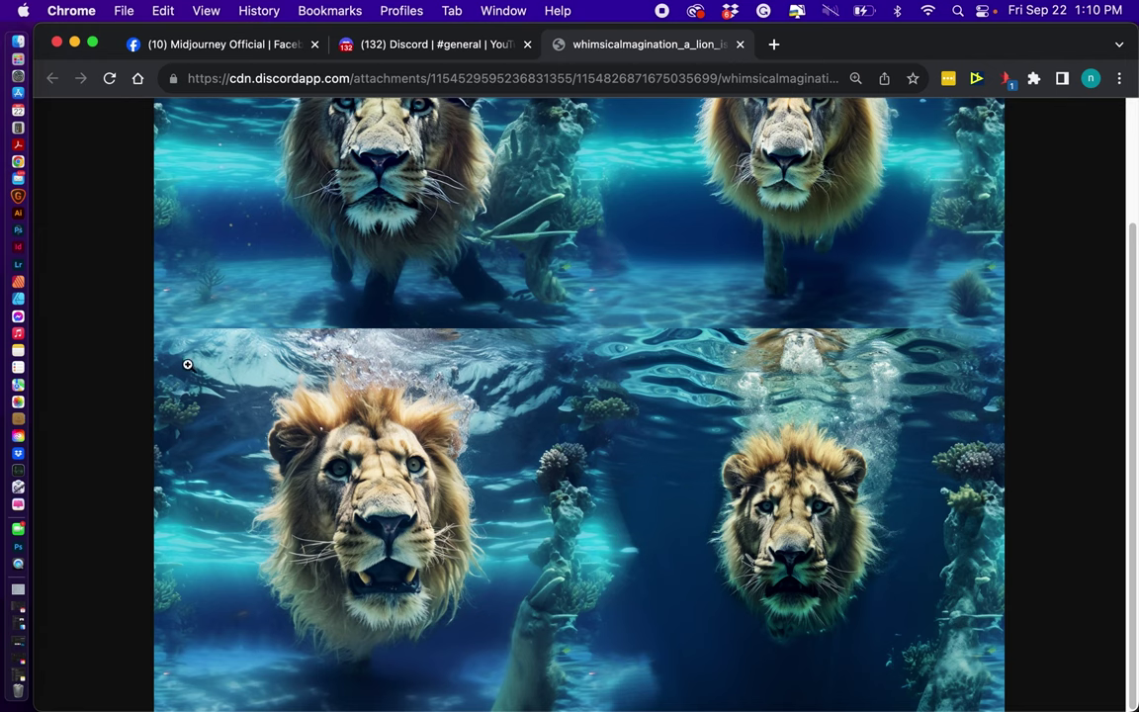
{"action": "scroll", "coordinate": [404, 467], "scroll_direction": "up", "scroll_amount": 3}
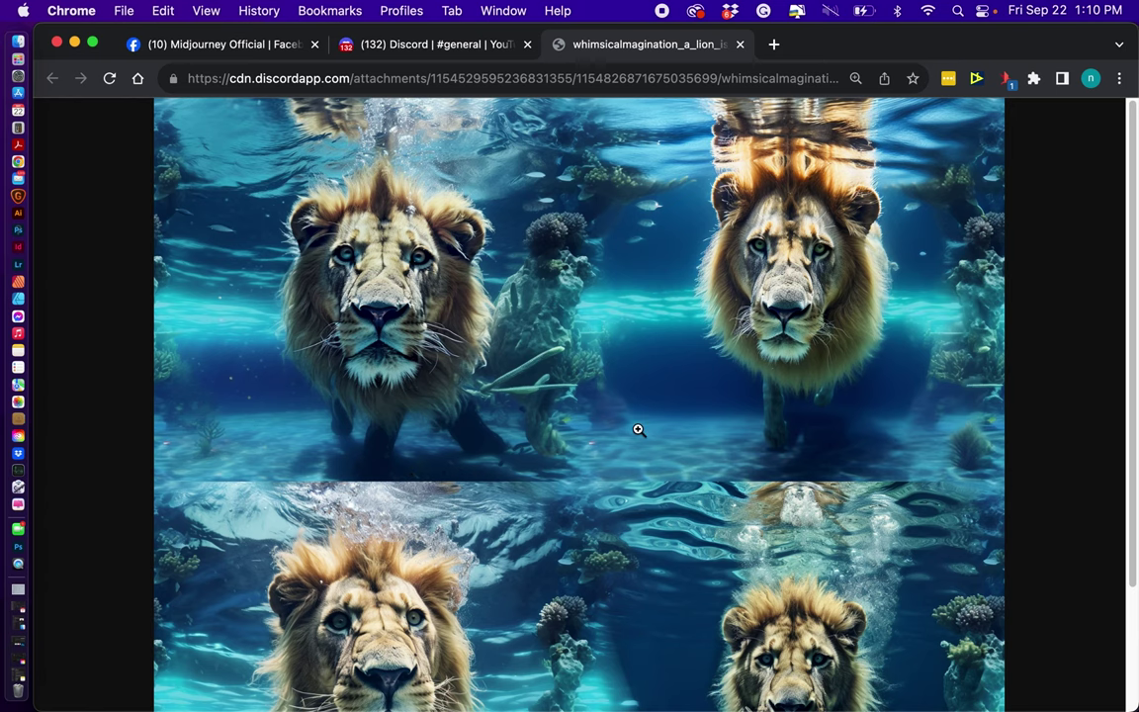
{"action": "key", "text": "super+w"}
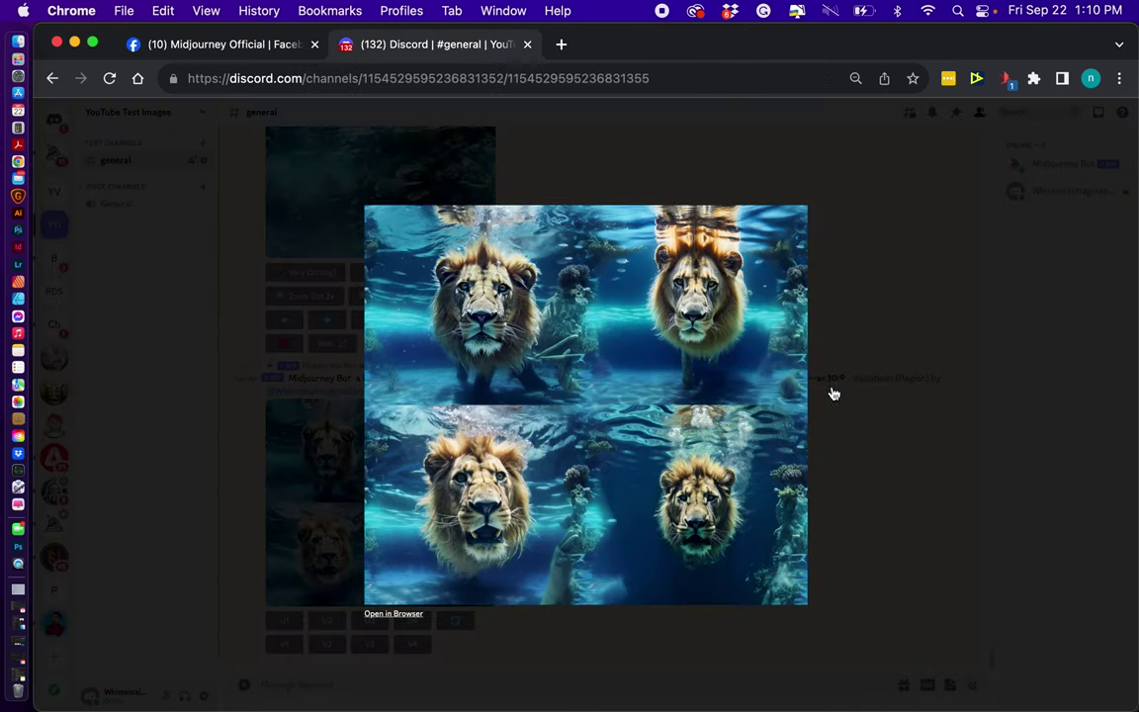
{"action": "key", "text": "Escape"}
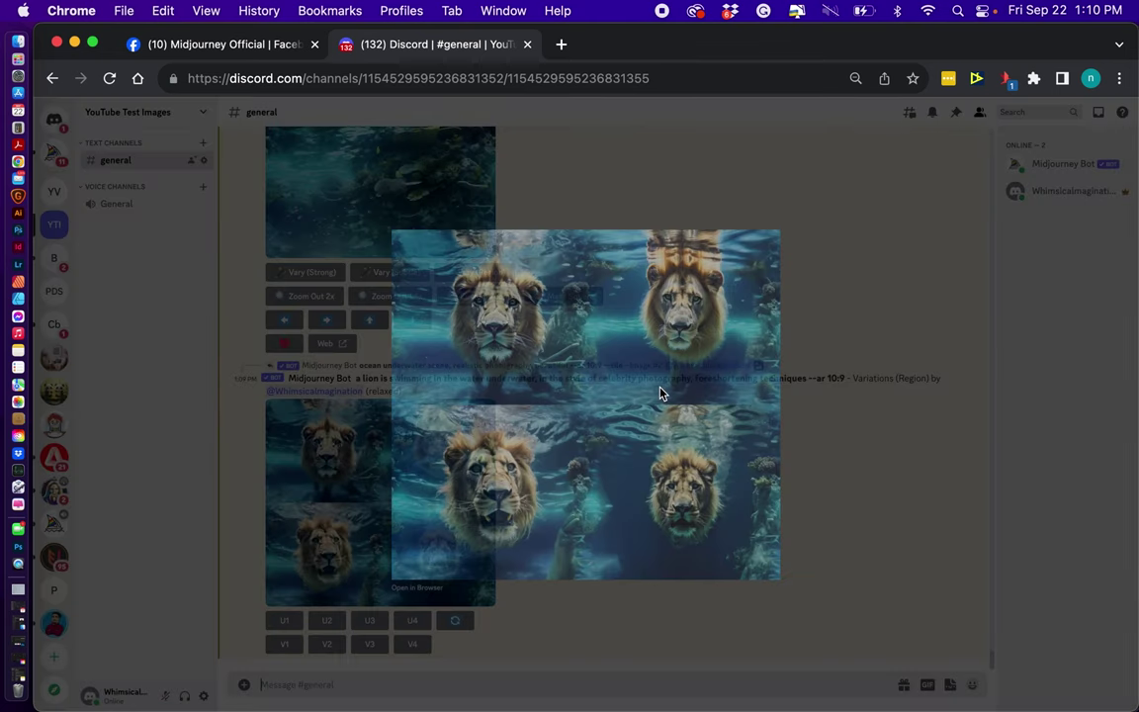
{"action": "left_click", "coordinate": [609, 204]}
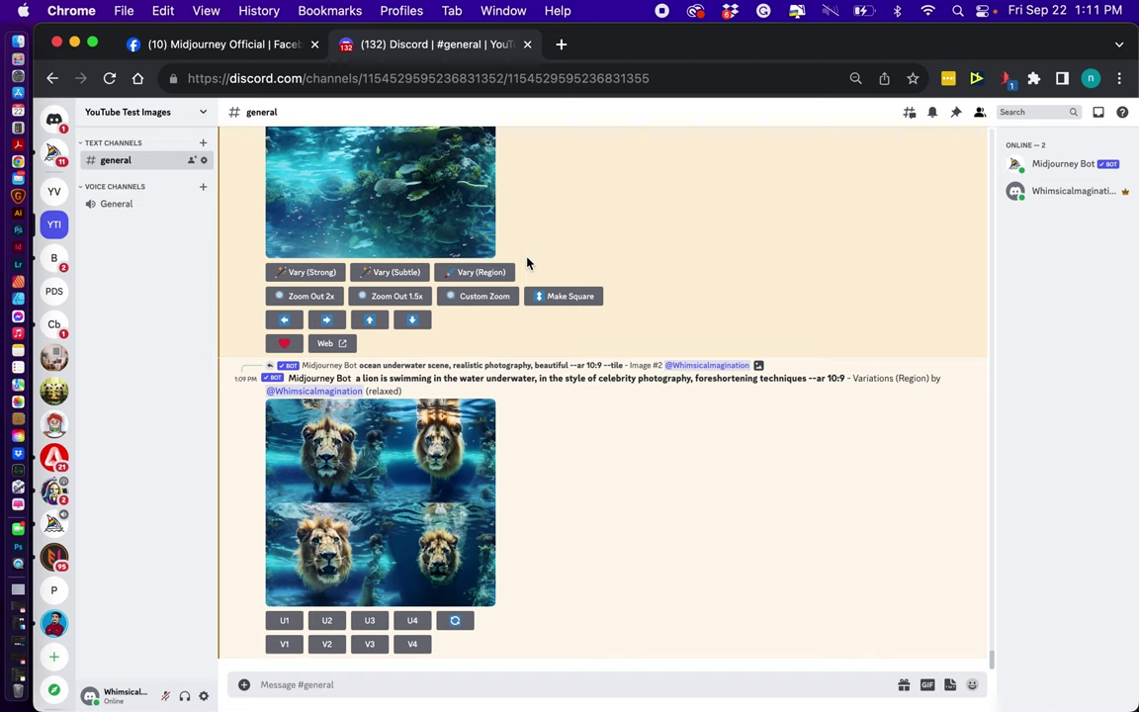
Reopen Vary (Region) on the upscaled ocean image and replace the old selection with the stingray area plus a narrower full-height central band
{"action": "left_click", "coordinate": [482, 273]}
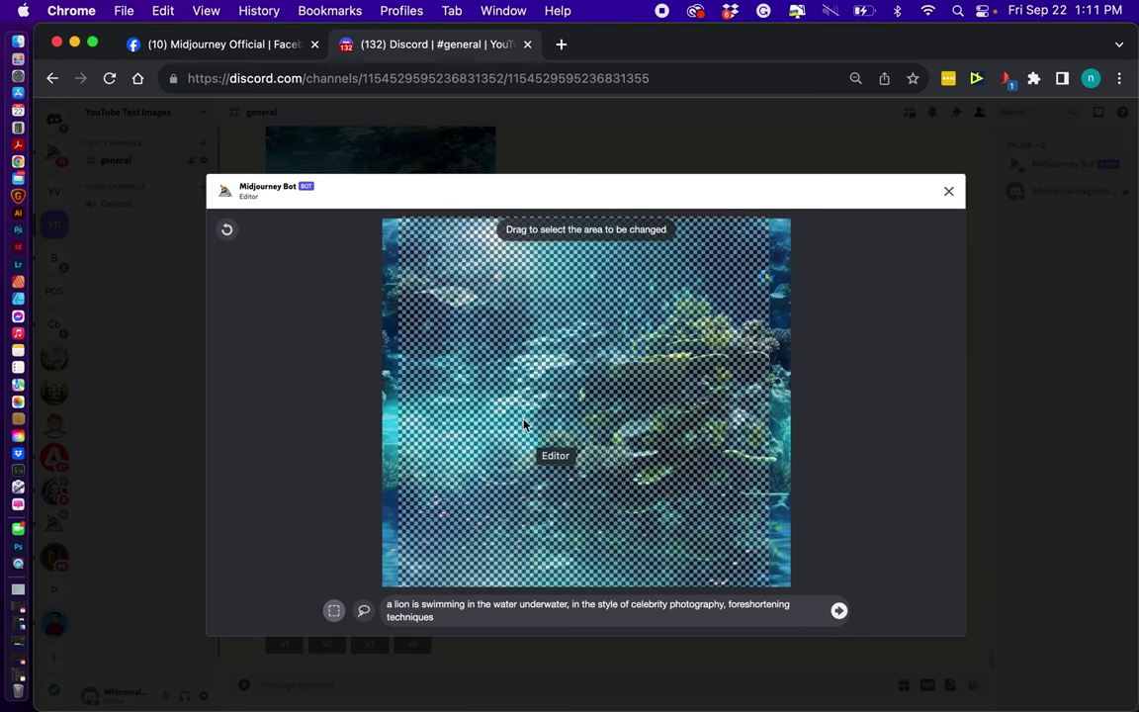
{"action": "left_click", "coordinate": [226, 231]}
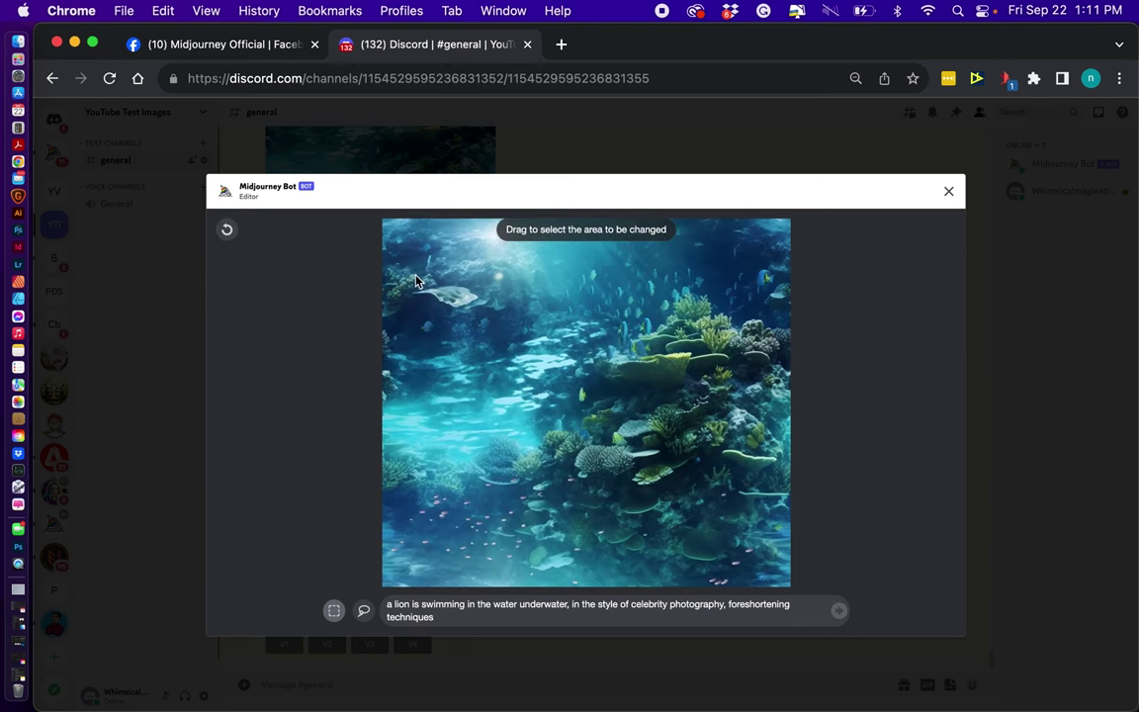
{"action": "left_click_drag", "start_coordinate": [413, 269], "coordinate": [490, 325]}
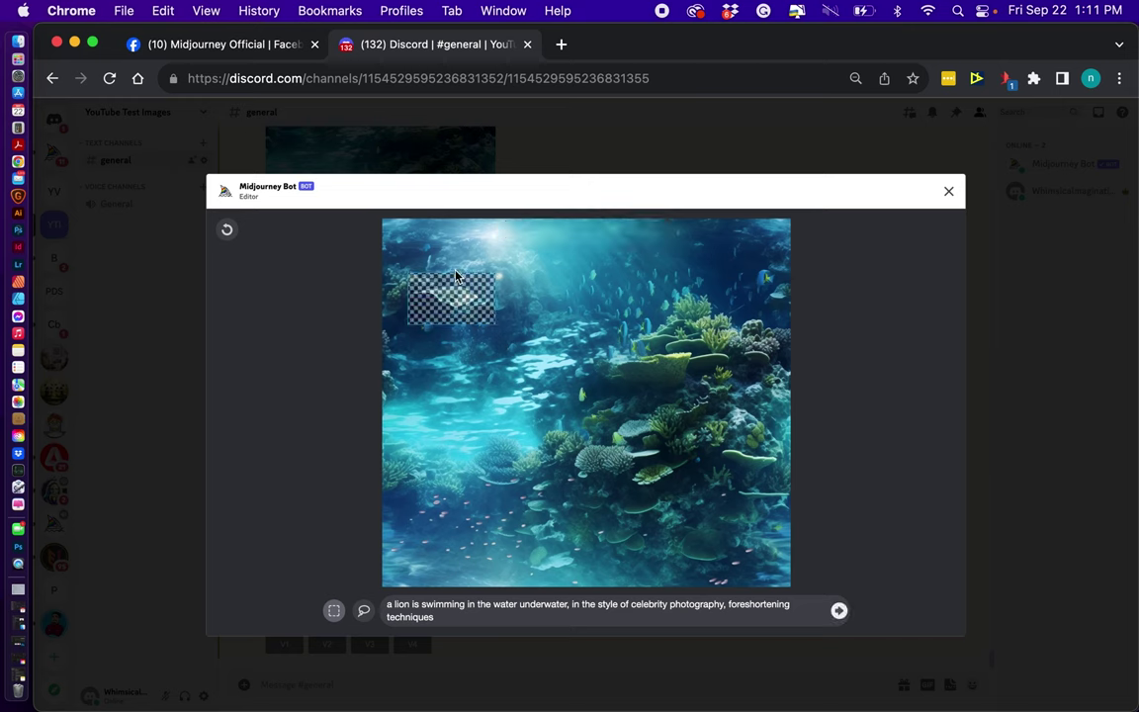
{"action": "left_click_drag", "start_coordinate": [440, 247], "coordinate": [731, 563]}
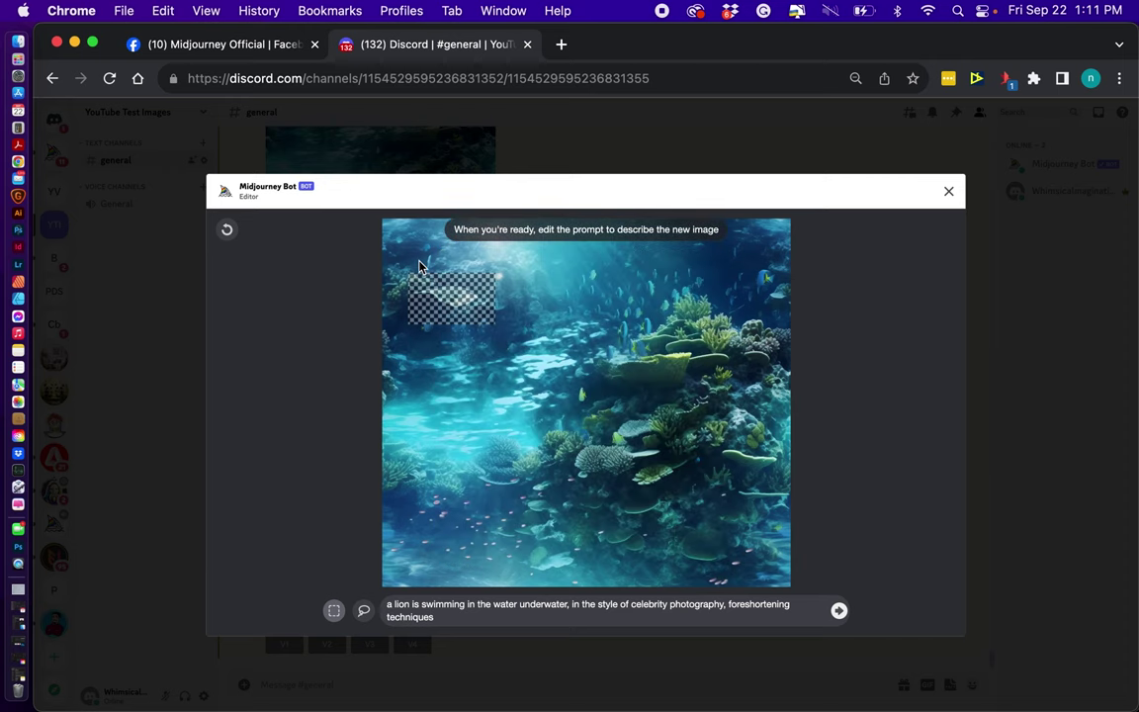
{"action": "left_click", "coordinate": [226, 229]}
{"action": "mouse_move", "coordinate": [441, 215]}
{"action": "left_mouse_down"}
{"action": "mouse_move", "coordinate": [641, 597]}
{"action": "mouse_move", "coordinate": [714, 610]}
{"action": "mouse_move", "coordinate": [725, 625]}
{"action": "left_mouse_up"}
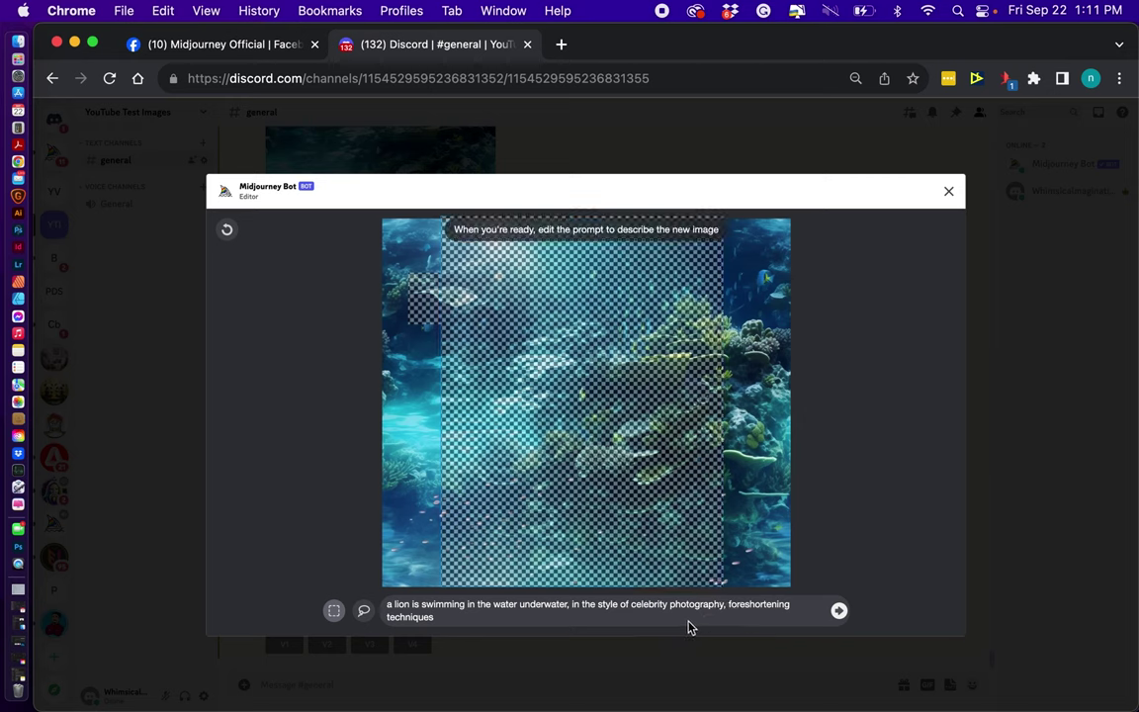
Submit the region variation with the existing lion prompt and enlarge the resulting lion grid
{"action": "left_click", "coordinate": [449, 619]}
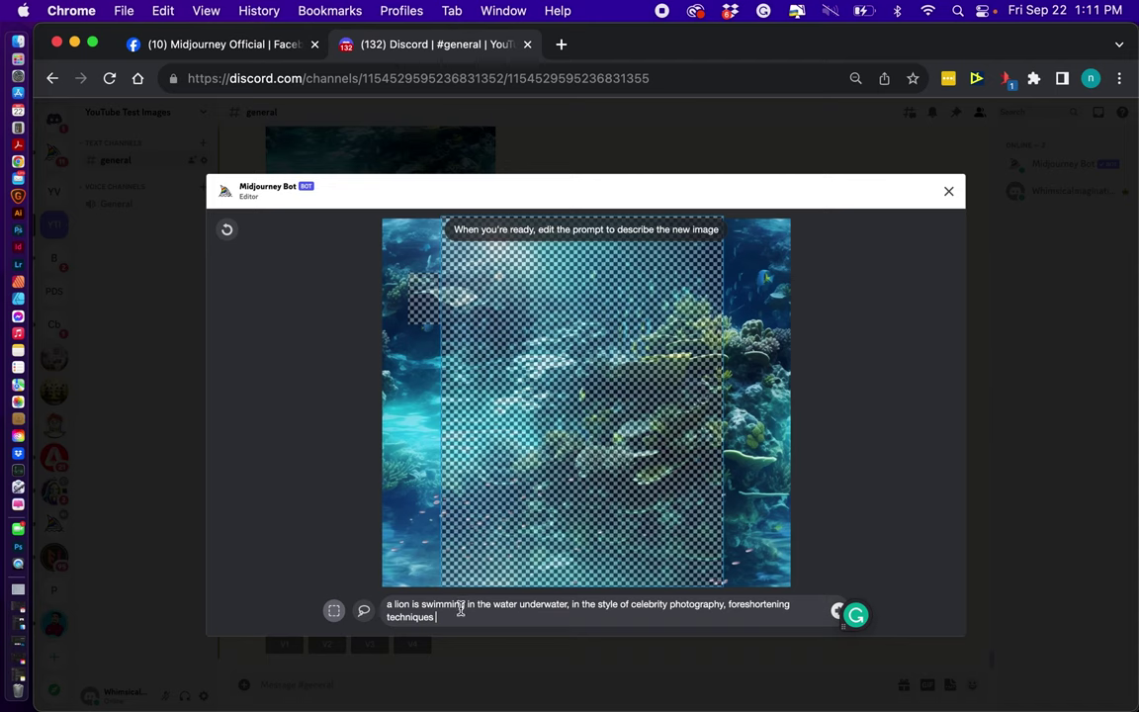
{"action": "key", "text": "Return"}
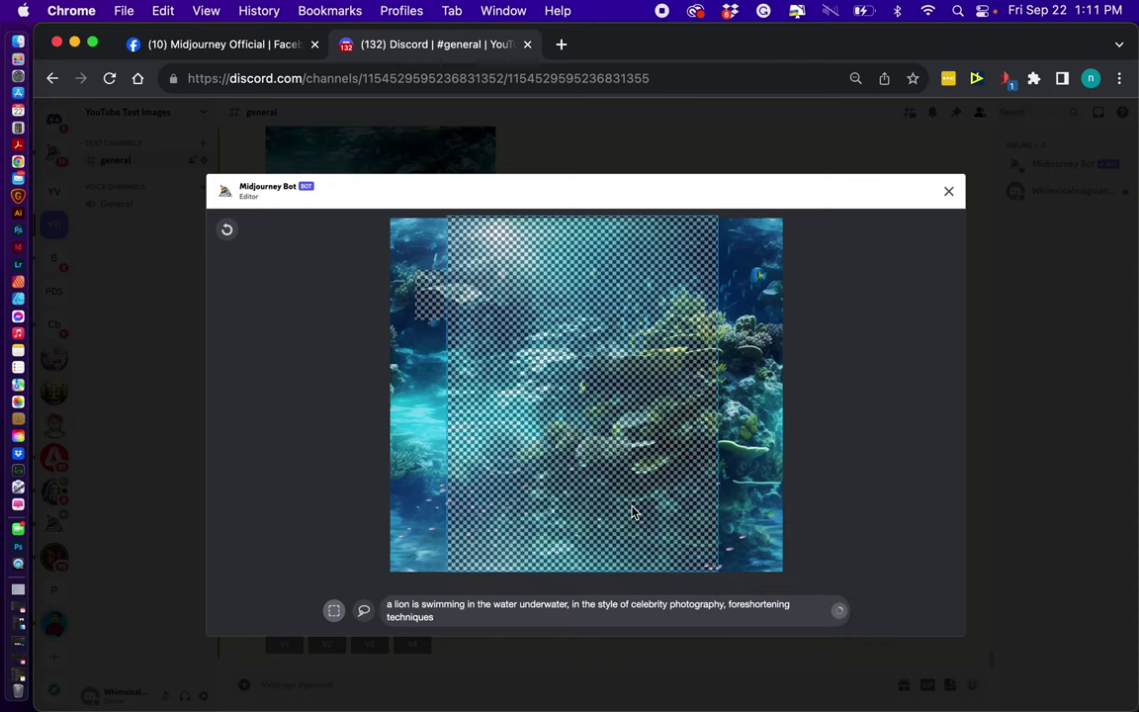
{"action": "key", "text": "Escape"}
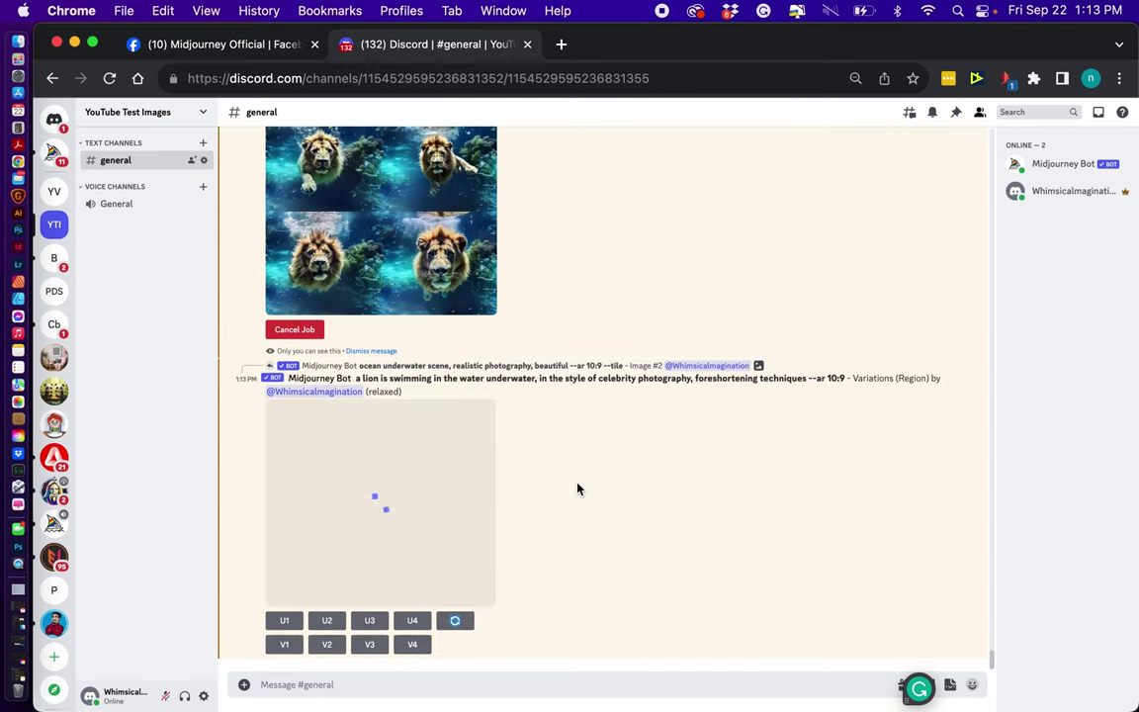
{"action": "left_click", "coordinate": [351, 478]}
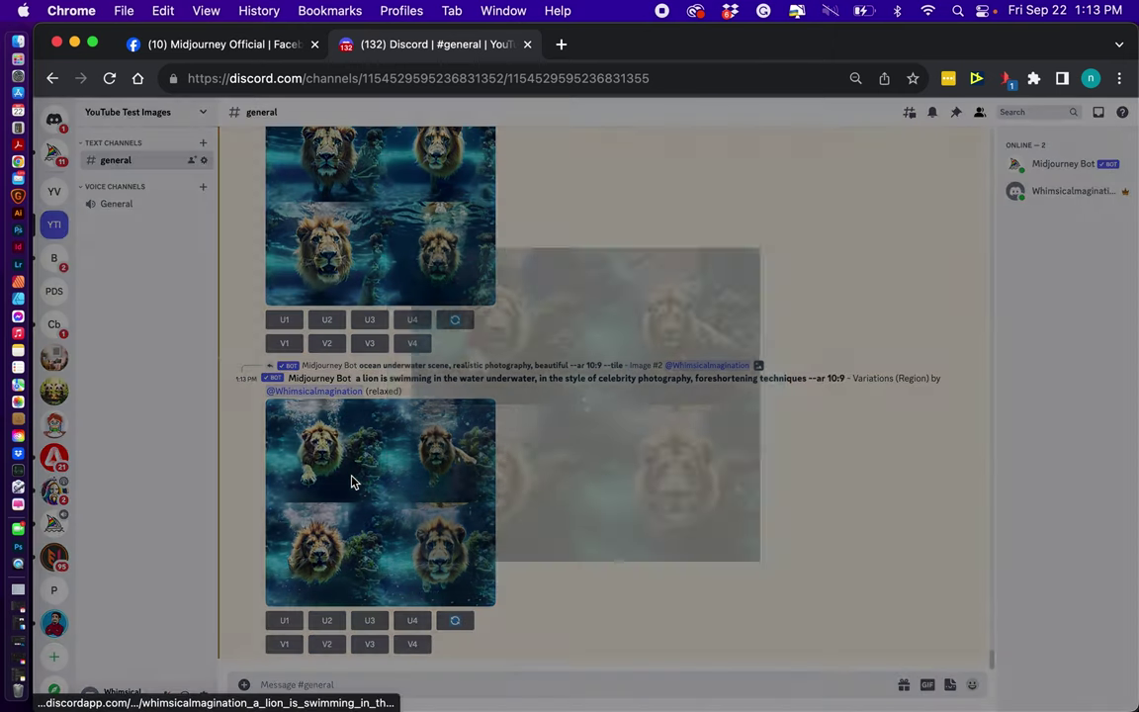
Open the enlarged underwater lion grid full size in the browser and compare the seams, edges and lions of all four images
{"action": "left_click", "coordinate": [408, 615]}
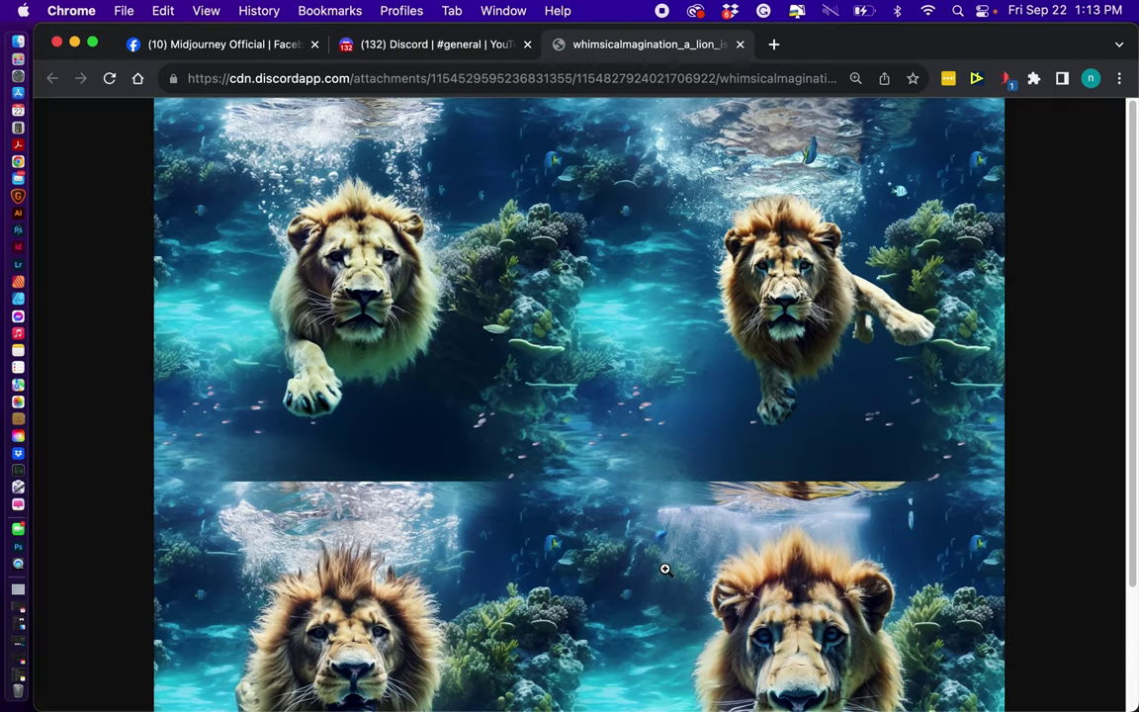
{"action": "scroll", "coordinate": [666, 568], "scroll_direction": "down", "scroll_amount": 3}
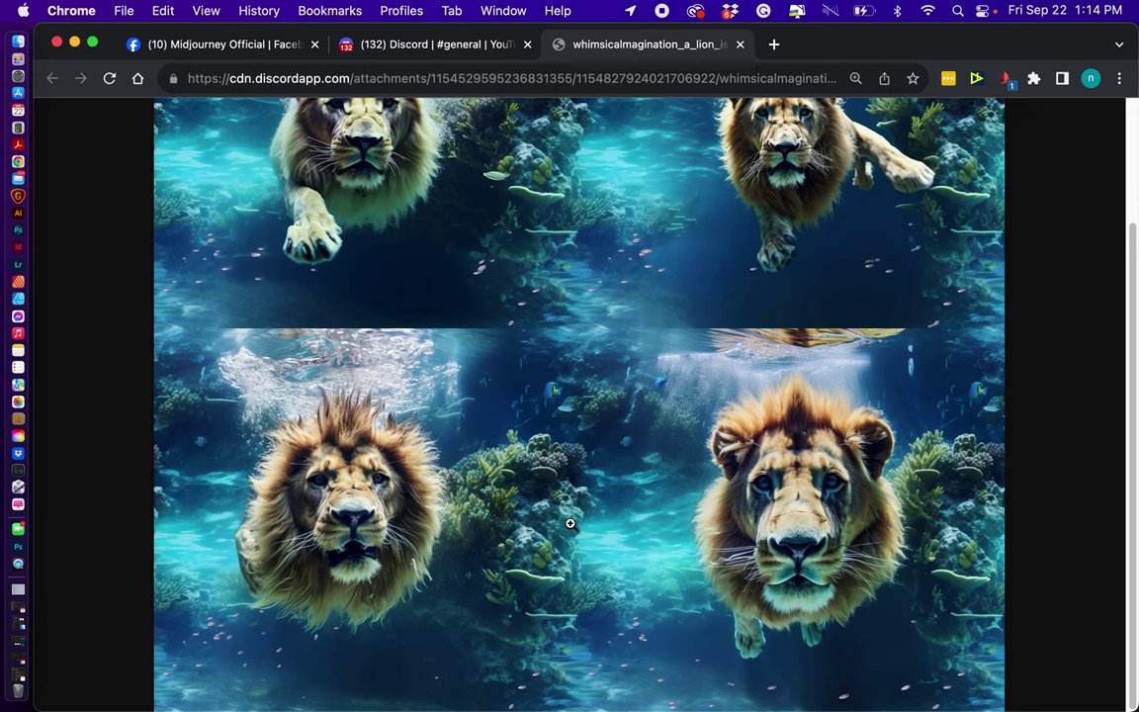
{"action": "scroll", "coordinate": [565, 437], "scroll_direction": "up", "scroll_amount": 3}
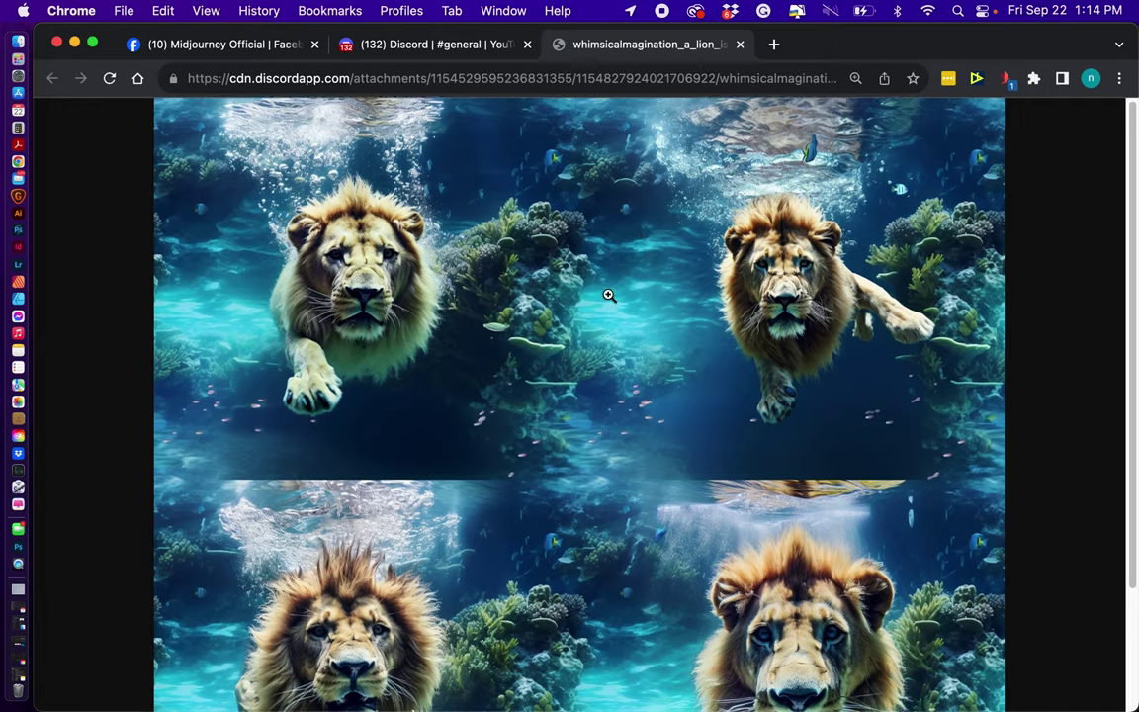
{"action": "scroll", "coordinate": [417, 433], "scroll_direction": "down", "scroll_amount": 3}
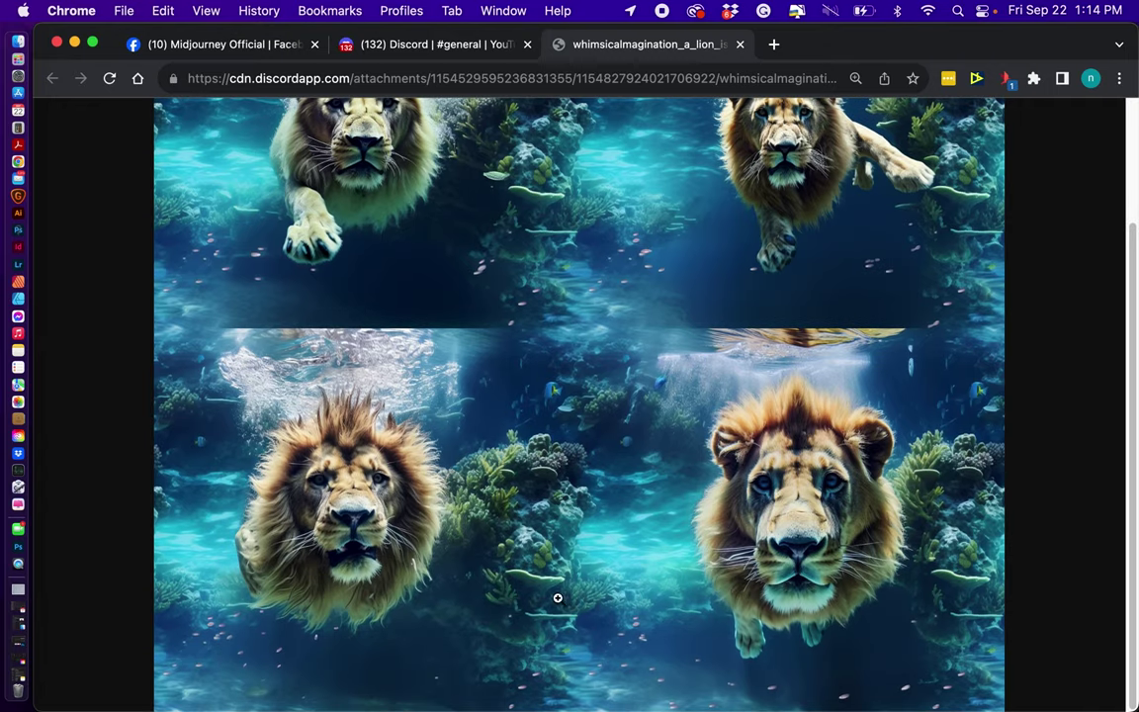
{"action": "scroll", "coordinate": [554, 552], "scroll_direction": "up", "scroll_amount": 3}
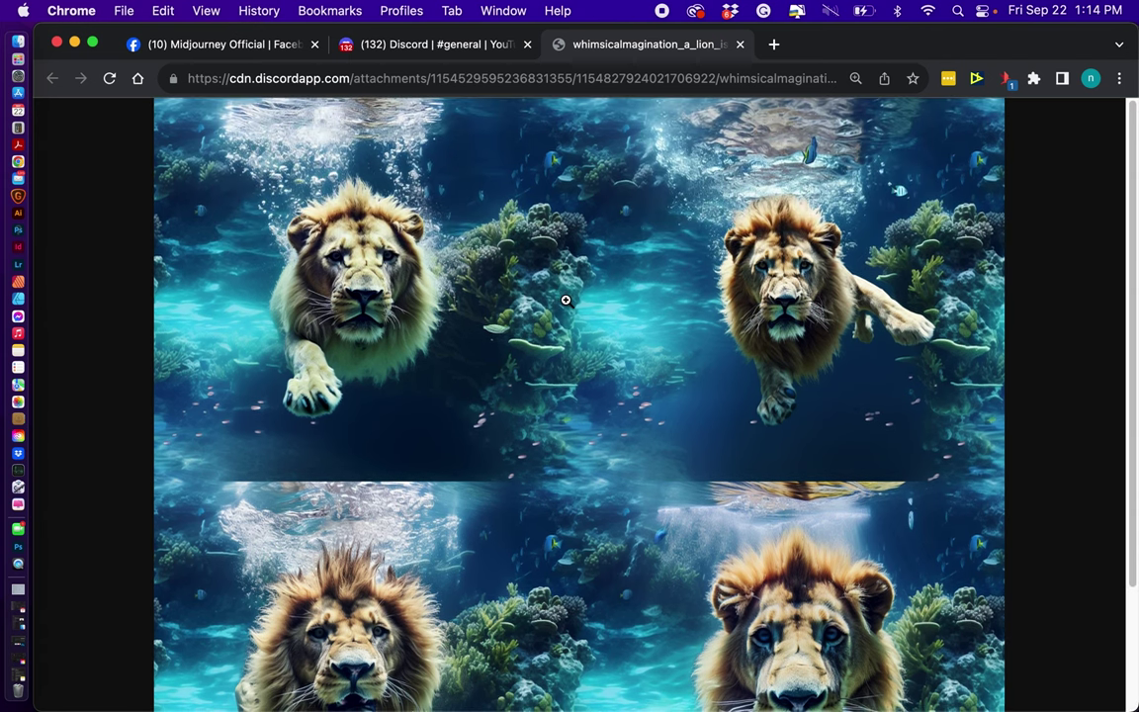
{"action": "scroll", "coordinate": [524, 297], "scroll_direction": "down", "scroll_amount": 3}
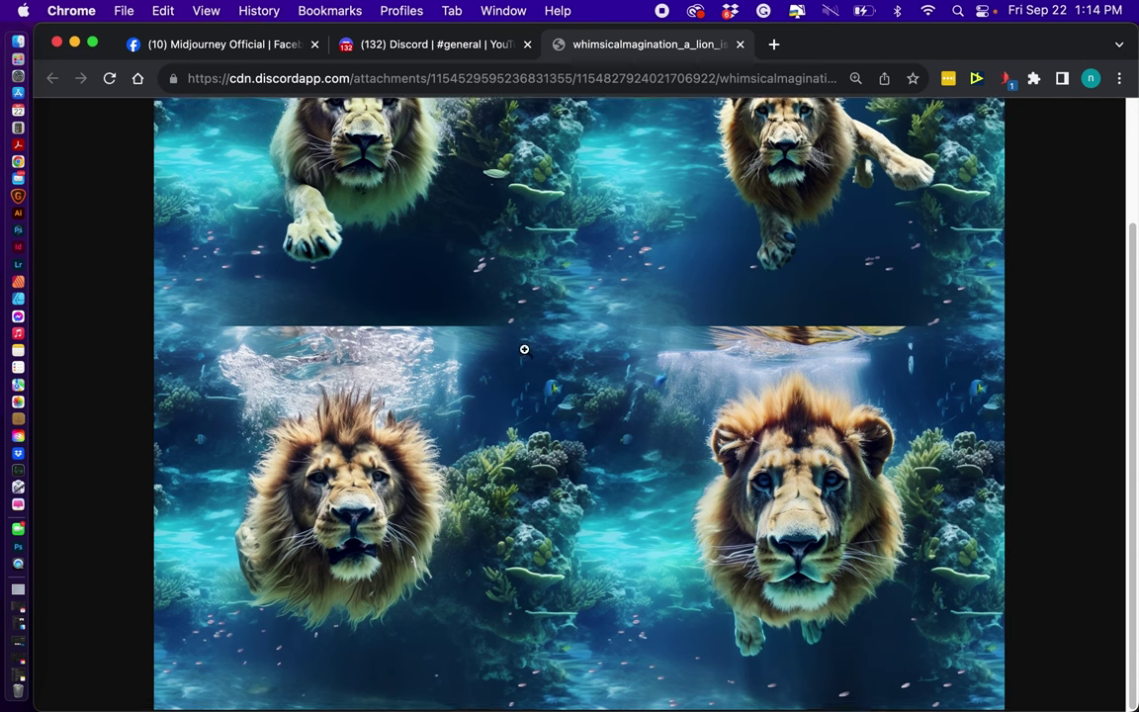
{"action": "scroll", "coordinate": [616, 521], "scroll_direction": "up", "scroll_amount": 3}
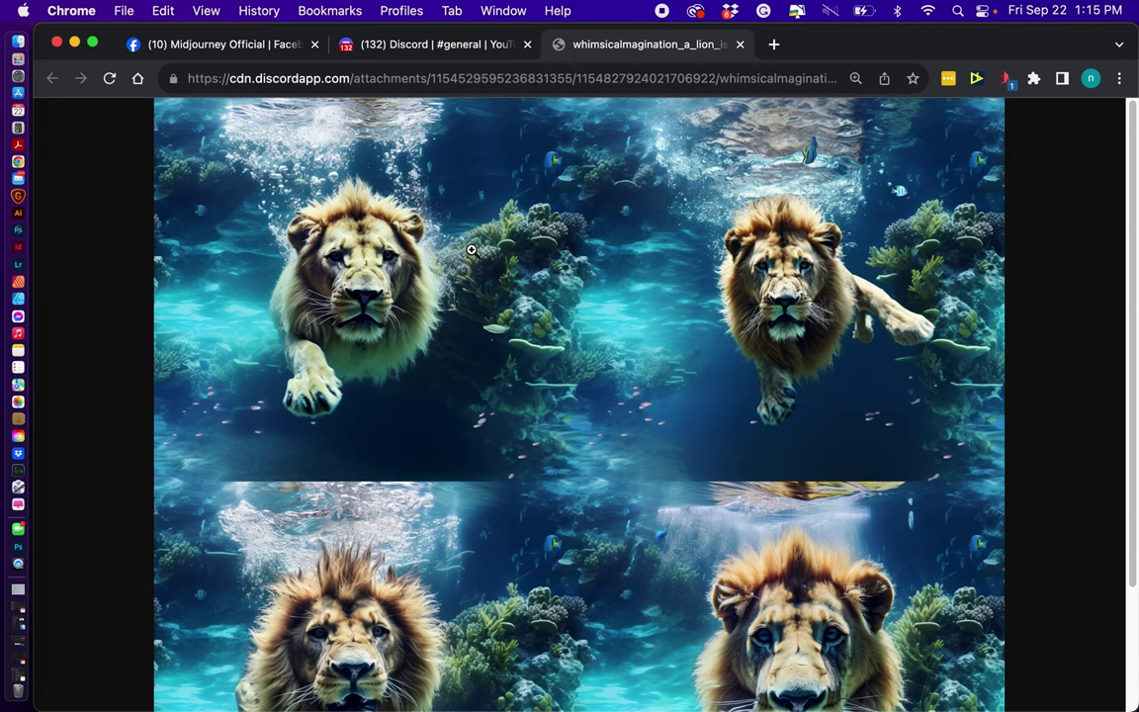
{"action": "scroll", "coordinate": [539, 300], "scroll_direction": "down", "scroll_amount": 3}
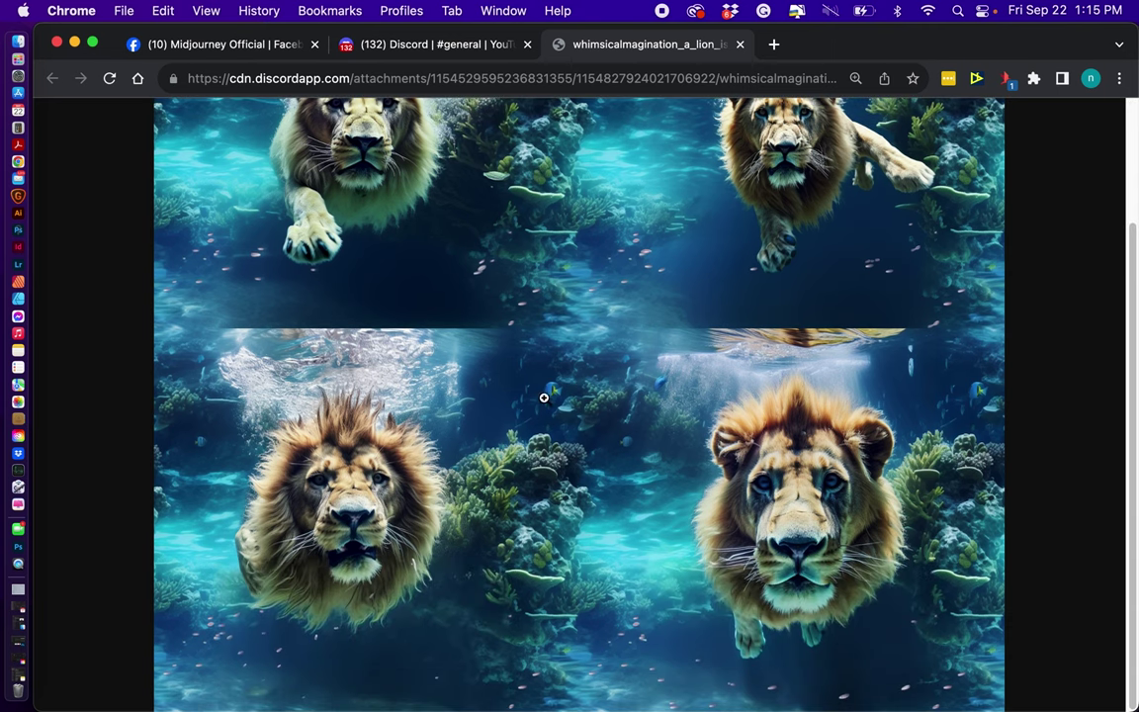
{"action": "scroll", "coordinate": [542, 502], "scroll_direction": "up", "scroll_amount": 3}
{"action": "scroll", "coordinate": [557, 317], "scroll_direction": "down", "scroll_amount": 3}
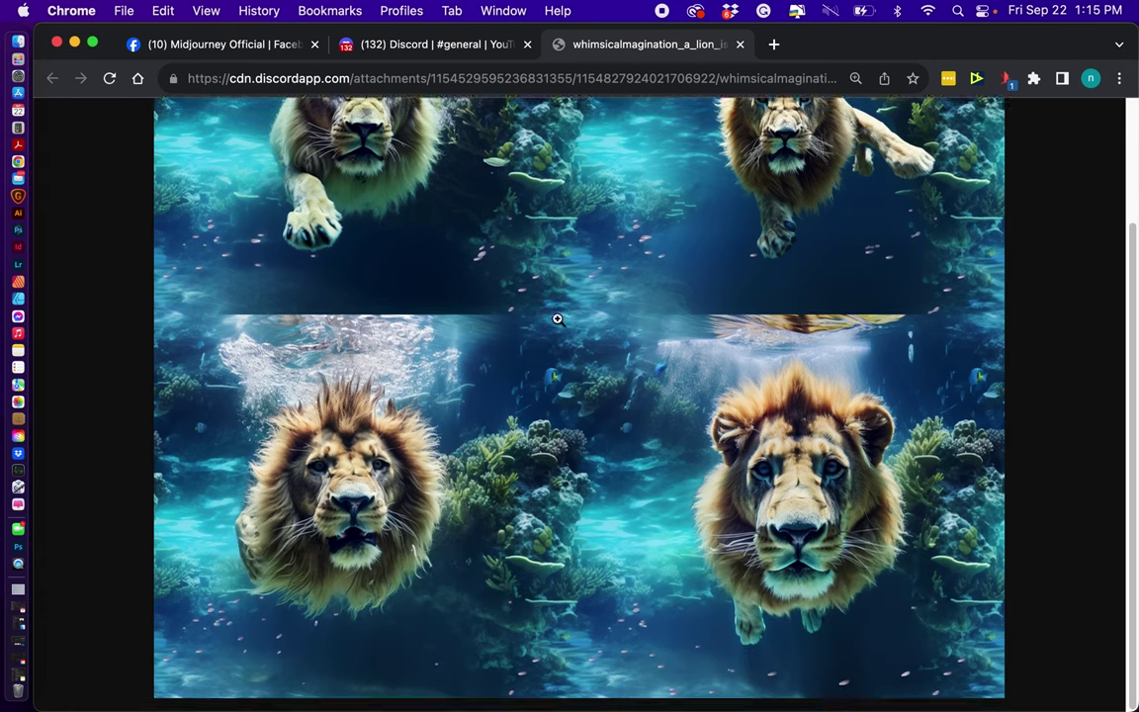
{"action": "scroll", "coordinate": [542, 514], "scroll_direction": "up", "scroll_amount": 3}
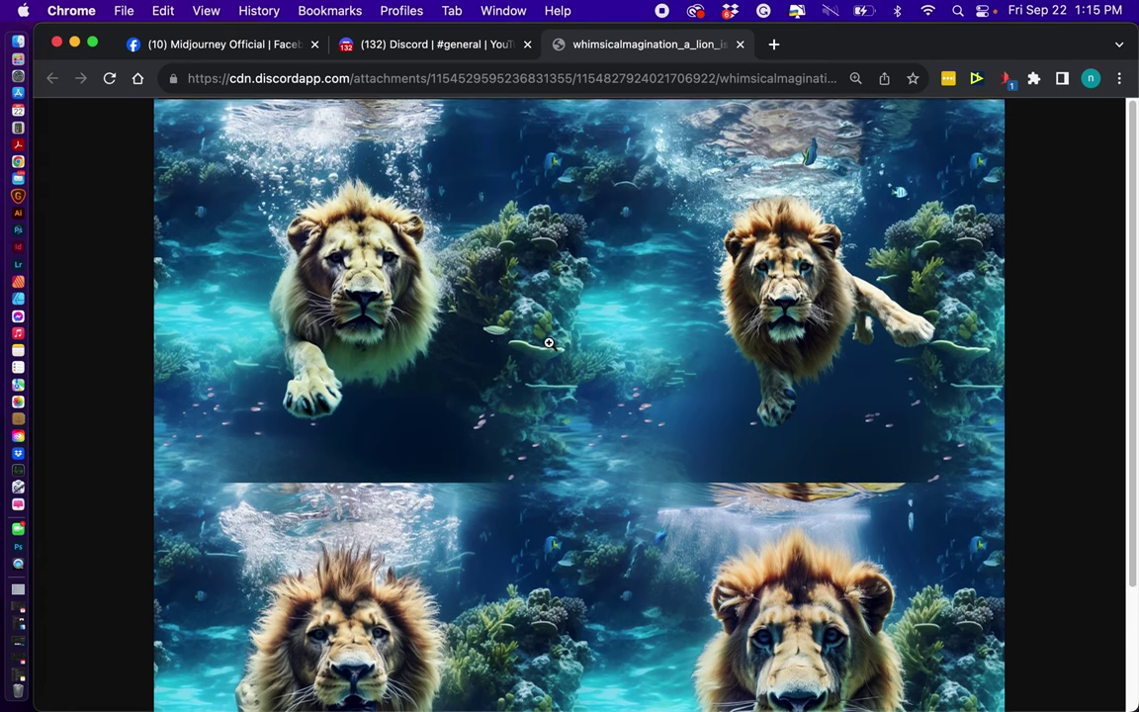
{"action": "scroll", "coordinate": [549, 343], "scroll_direction": "down", "scroll_amount": 3}
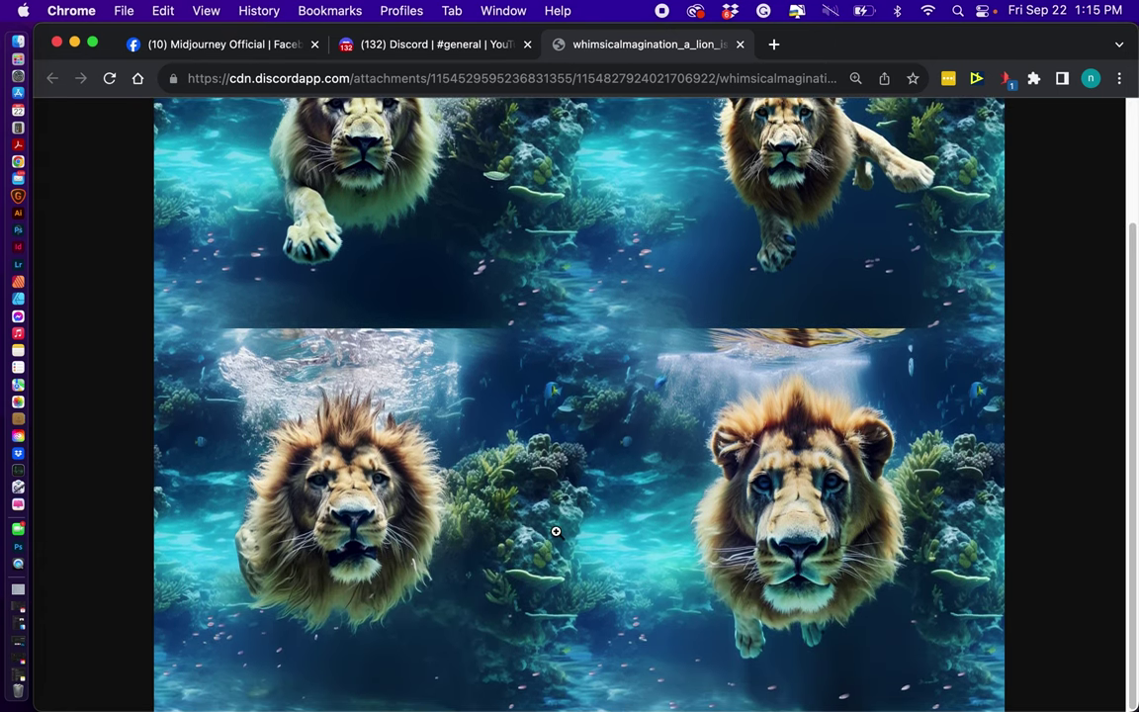
{"action": "scroll", "coordinate": [524, 549], "scroll_direction": "up", "scroll_amount": 3}
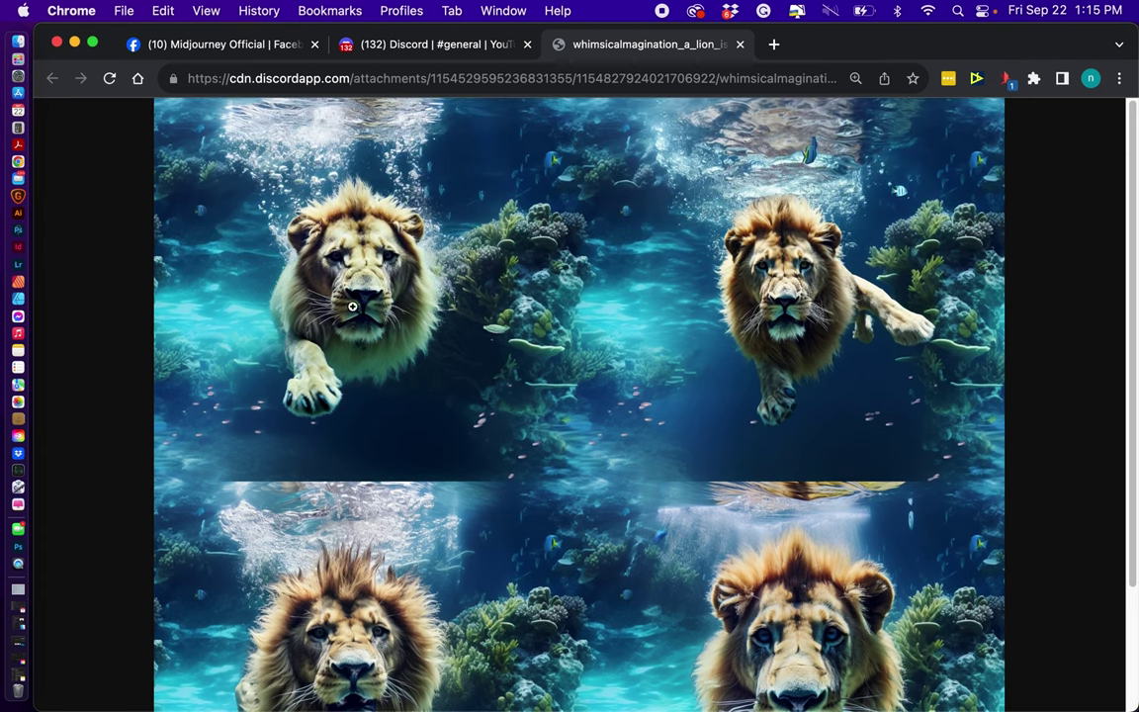
{"action": "scroll", "coordinate": [384, 324], "scroll_direction": "down", "scroll_amount": 2}
{"action": "scroll", "coordinate": [384, 324], "scroll_direction": "down", "scroll_amount": 1}
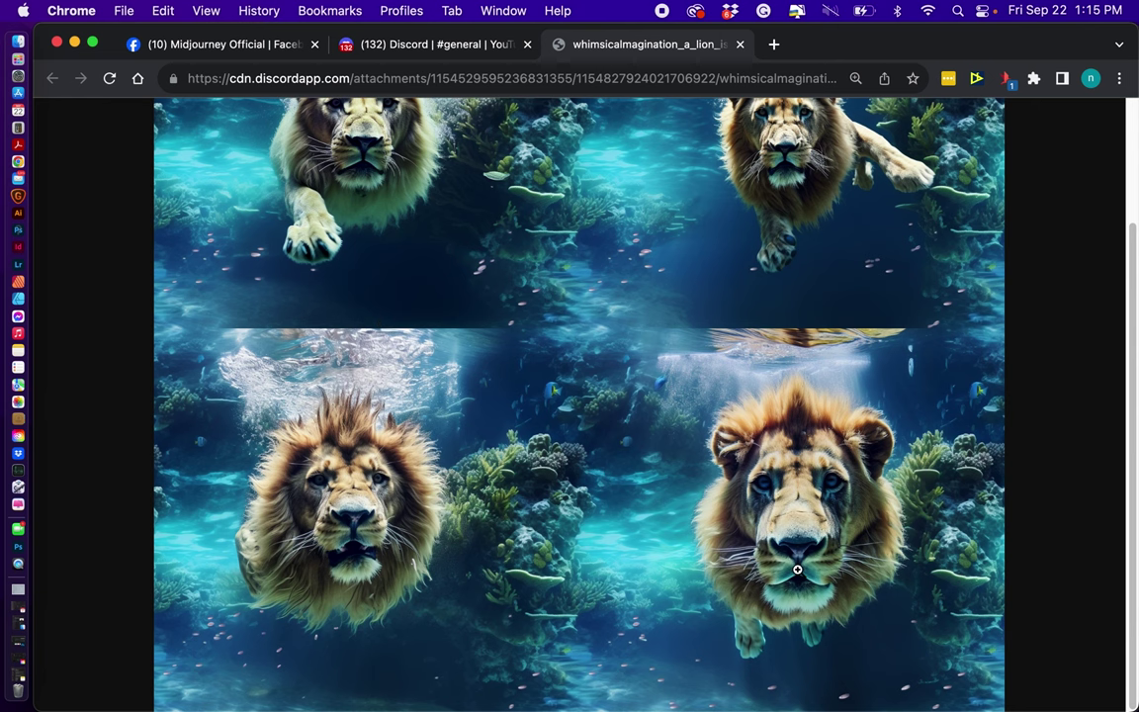
{"action": "scroll", "coordinate": [797, 569], "scroll_direction": "up", "scroll_amount": 3}
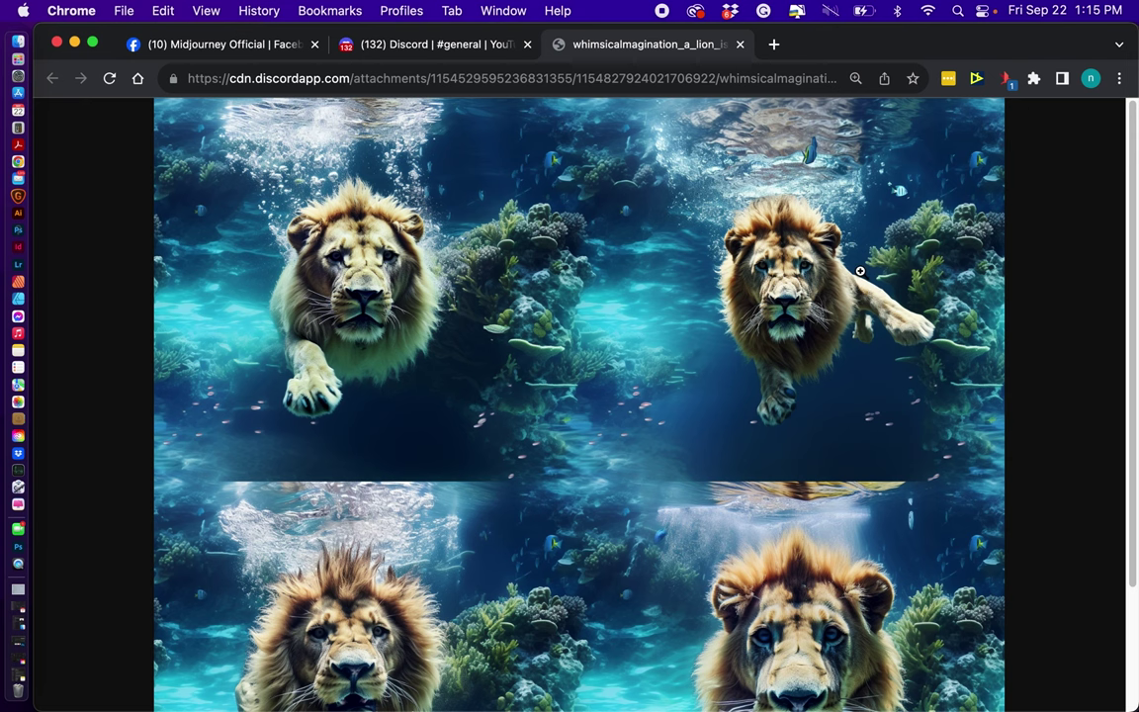
{"action": "scroll", "coordinate": [861, 269], "scroll_direction": "down", "scroll_amount": 3}
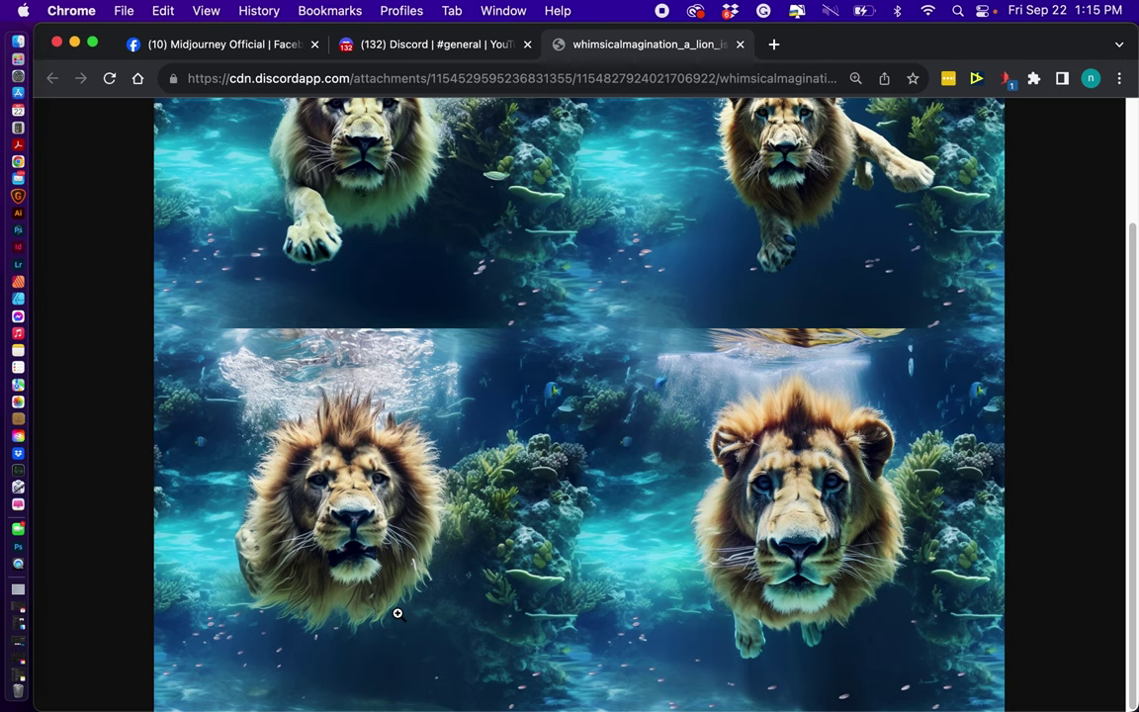
{"action": "scroll", "coordinate": [397, 614], "scroll_direction": "up", "scroll_amount": 3}
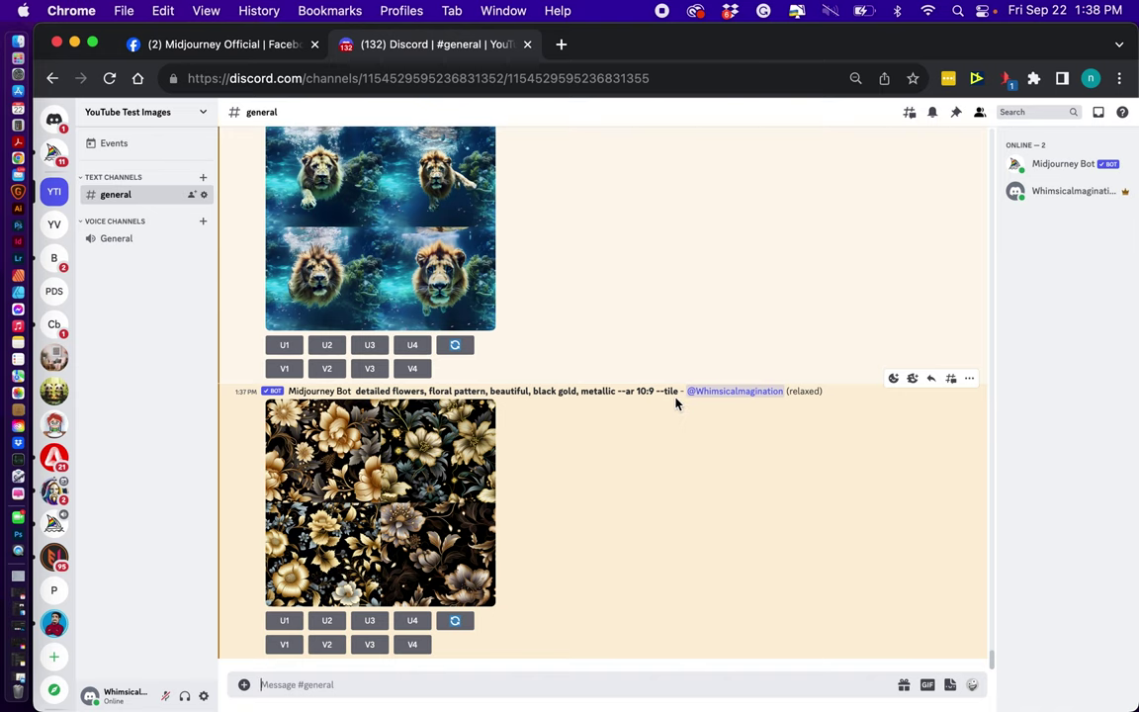
Open the black and gold floral pattern grid full size in the browser, examine all four patterns, and close it
{"action": "left_click", "coordinate": [332, 457]}
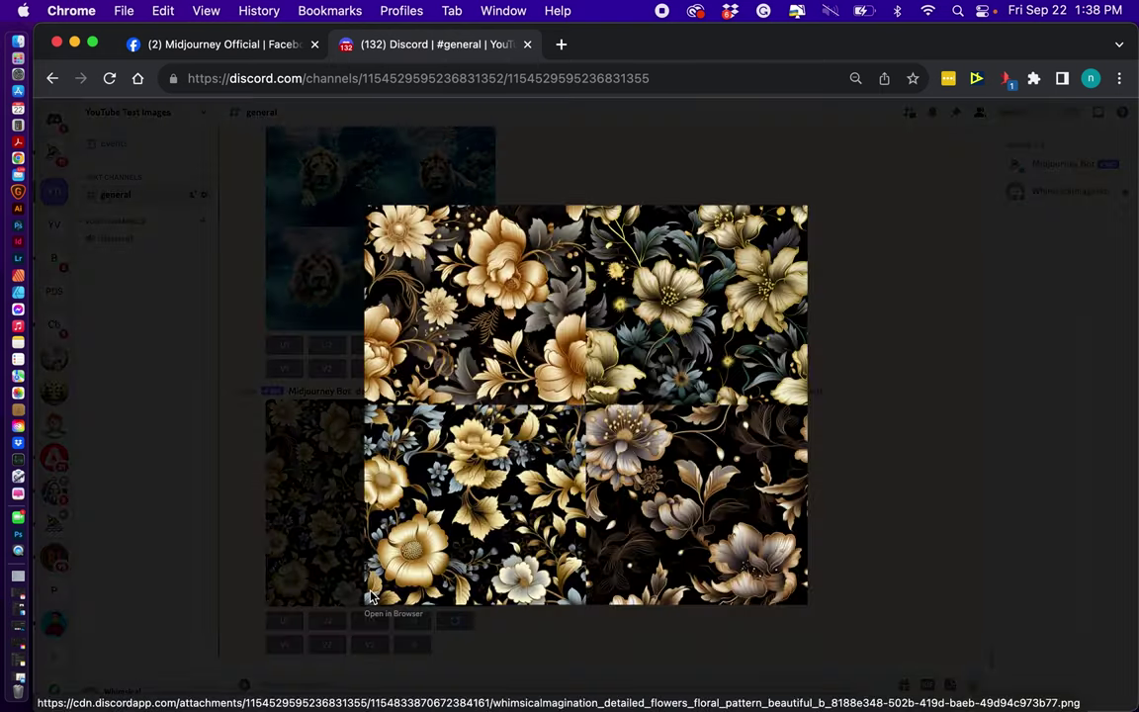
{"action": "left_click", "coordinate": [386, 613]}
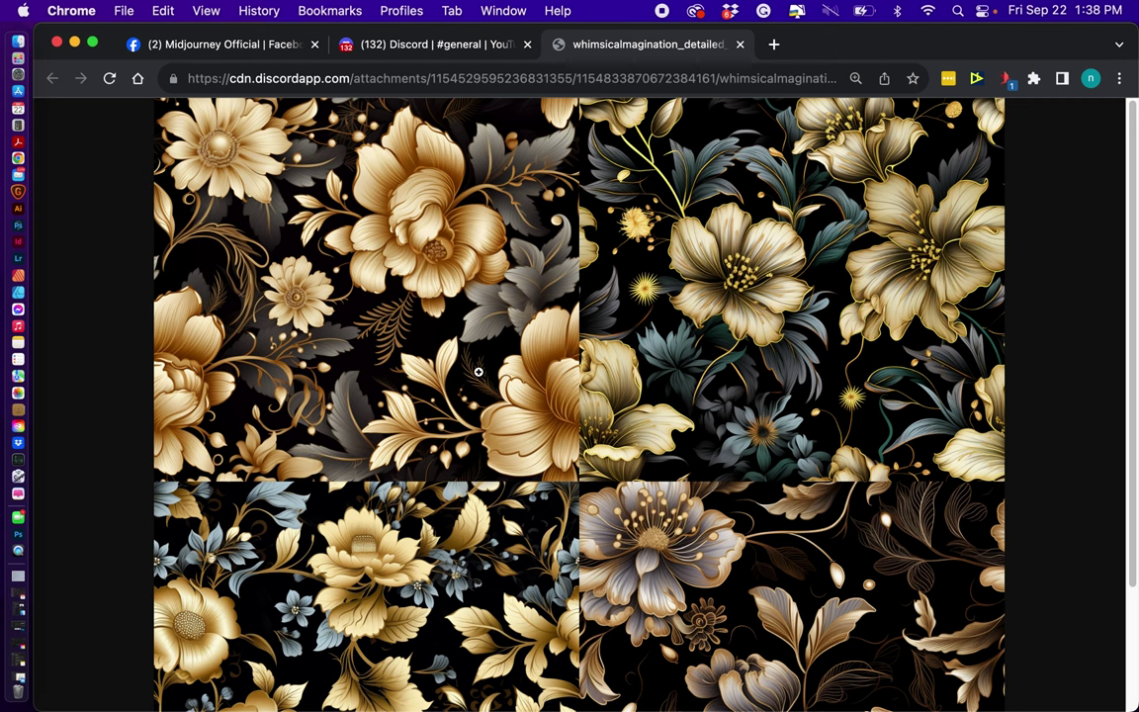
{"action": "scroll", "coordinate": [469, 361], "scroll_direction": "down", "scroll_amount": 3}
{"action": "scroll", "coordinate": [519, 398], "scroll_direction": "up", "scroll_amount": 3}
{"action": "key", "text": "super+w"}
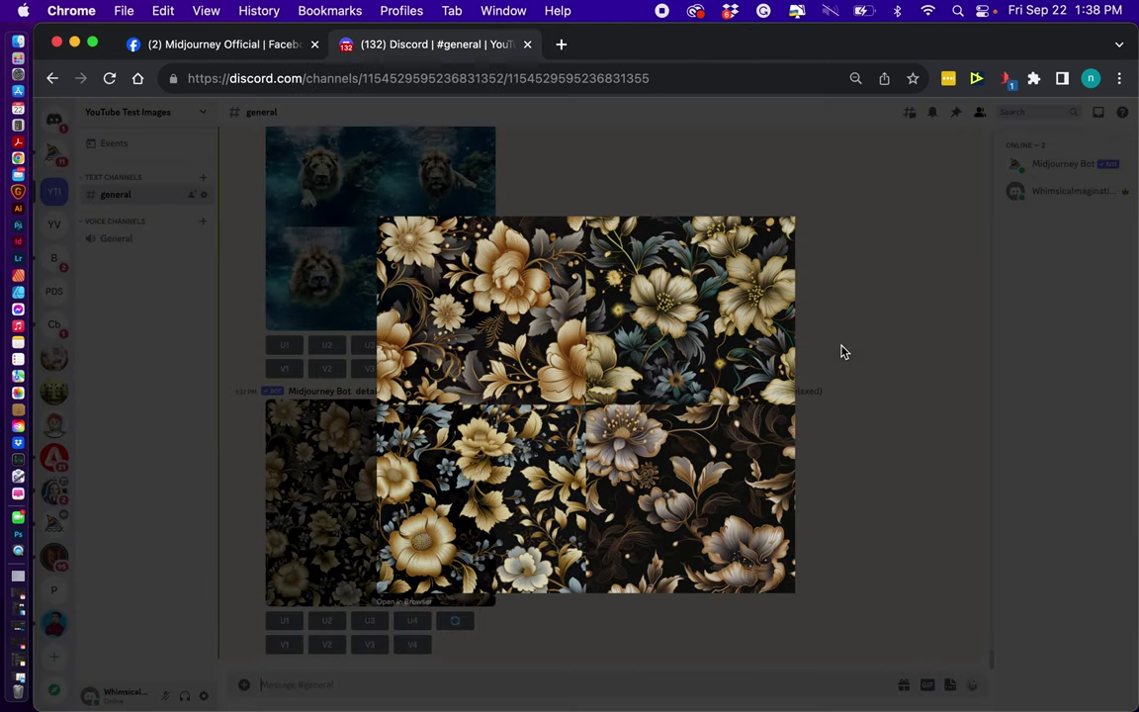
{"action": "left_click", "coordinate": [843, 352]}
Upscale the first floral image, open Vary (Region) on it, and select a large rectangle across its centre
{"action": "left_click", "coordinate": [284, 620]}
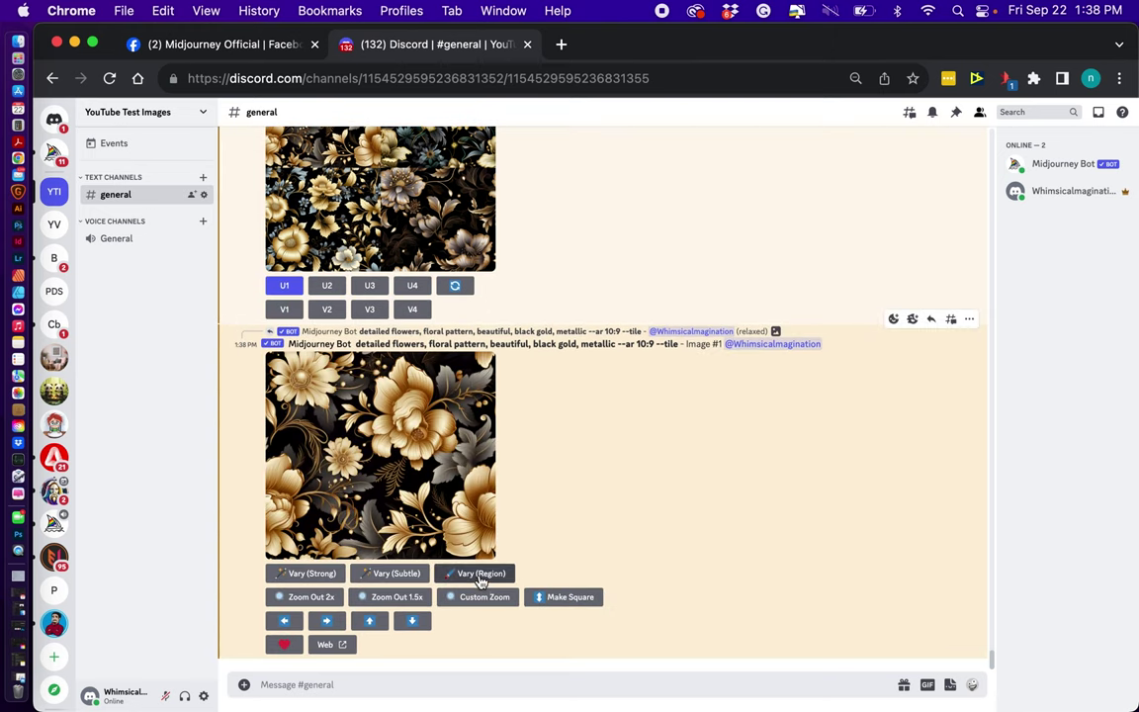
{"action": "left_click", "coordinate": [481, 573]}
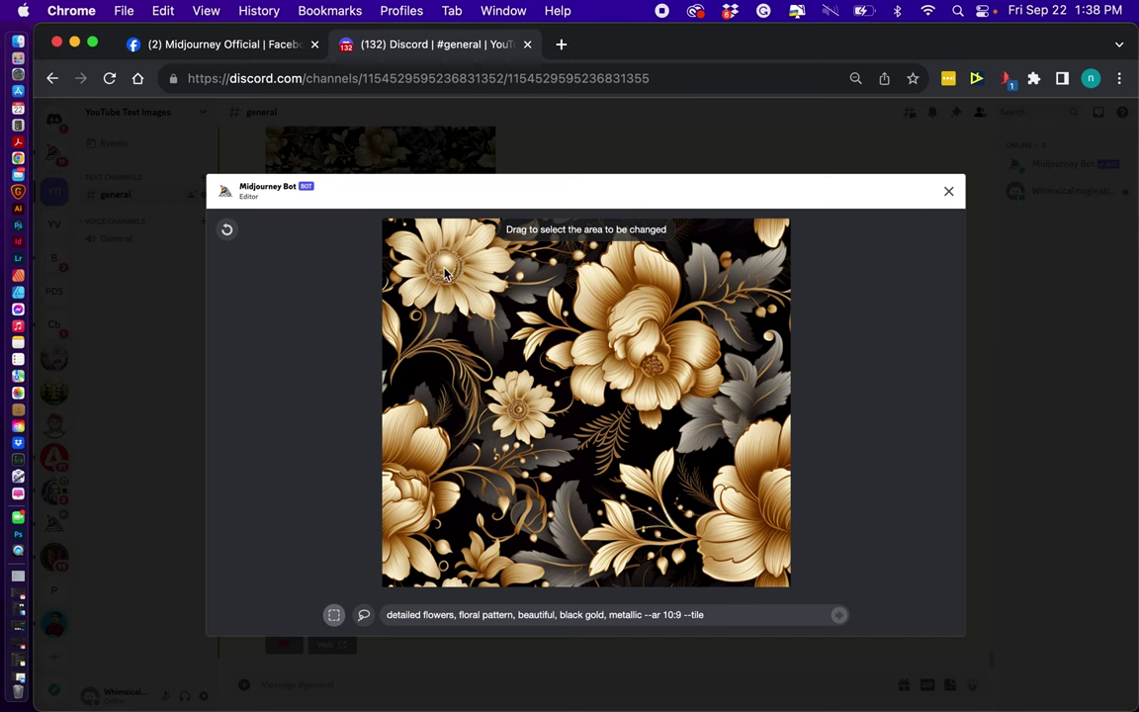
{"action": "mouse_move", "coordinate": [445, 274]}
{"action": "left_mouse_down"}
{"action": "mouse_move", "coordinate": [485, 287]}
{"action": "mouse_move", "coordinate": [734, 539]}
{"action": "left_mouse_up"}
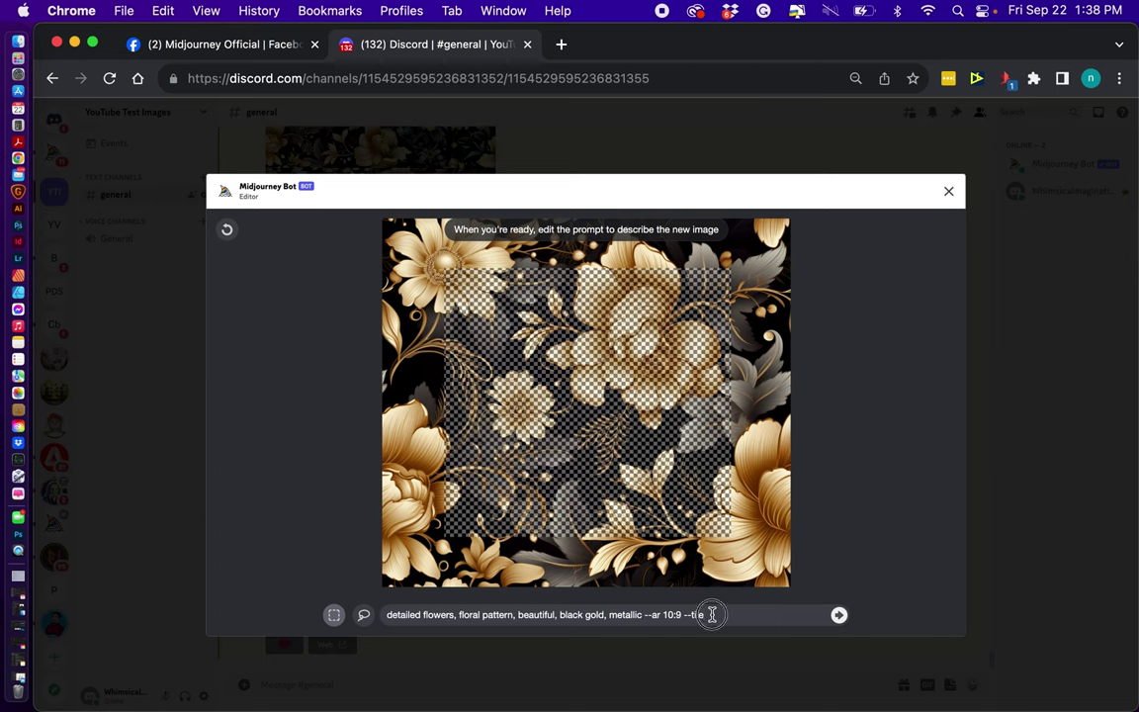
Remove the aspect-ratio and tile parameters and edit the region prompt to "detailed lion, beautiful, black gold, metallic"
{"action": "left_click_drag", "start_coordinate": [712, 614], "coordinate": [651, 614]}
{"action": "key", "text": "BackSpace"}
{"action": "key", "text": "BackSpace"}
{"action": "key", "text": "BackSpace"}
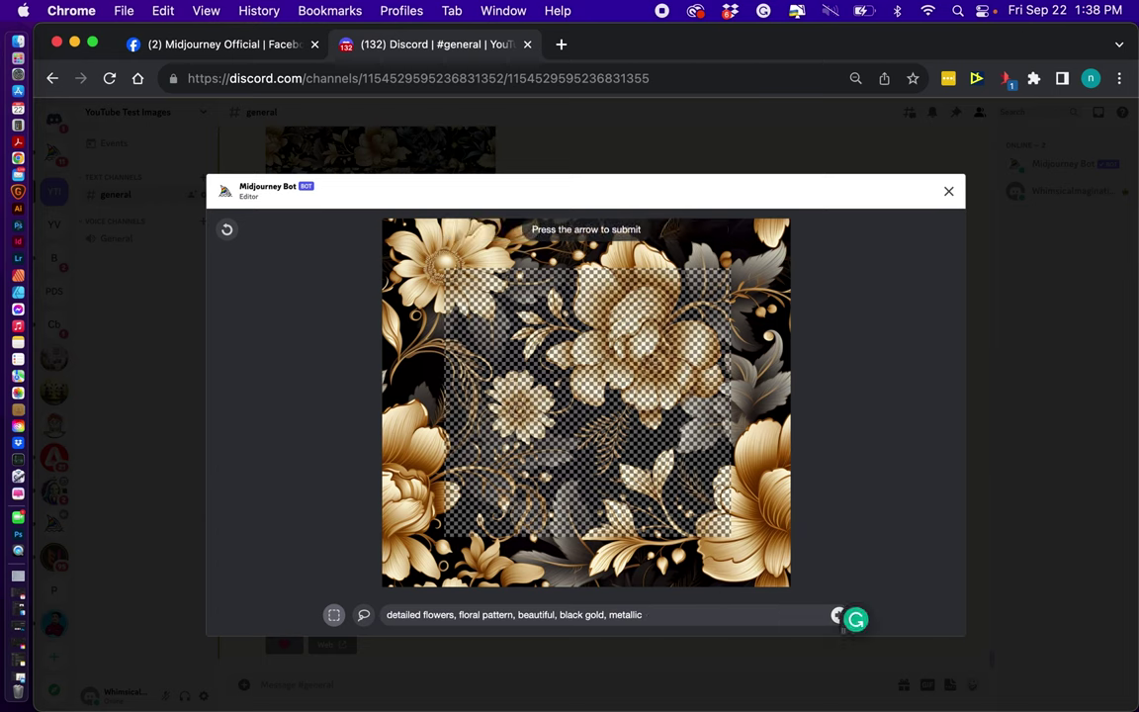
{"action": "double_click", "coordinate": [435, 617]}
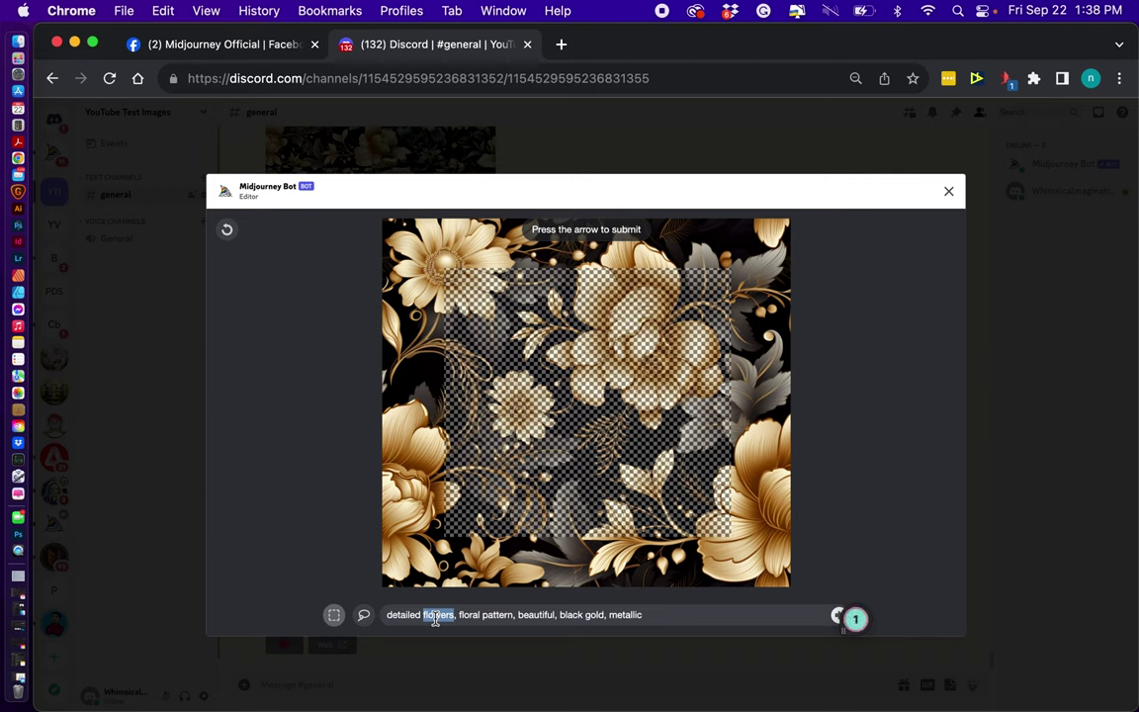
{"action": "type", "text": "lion"}
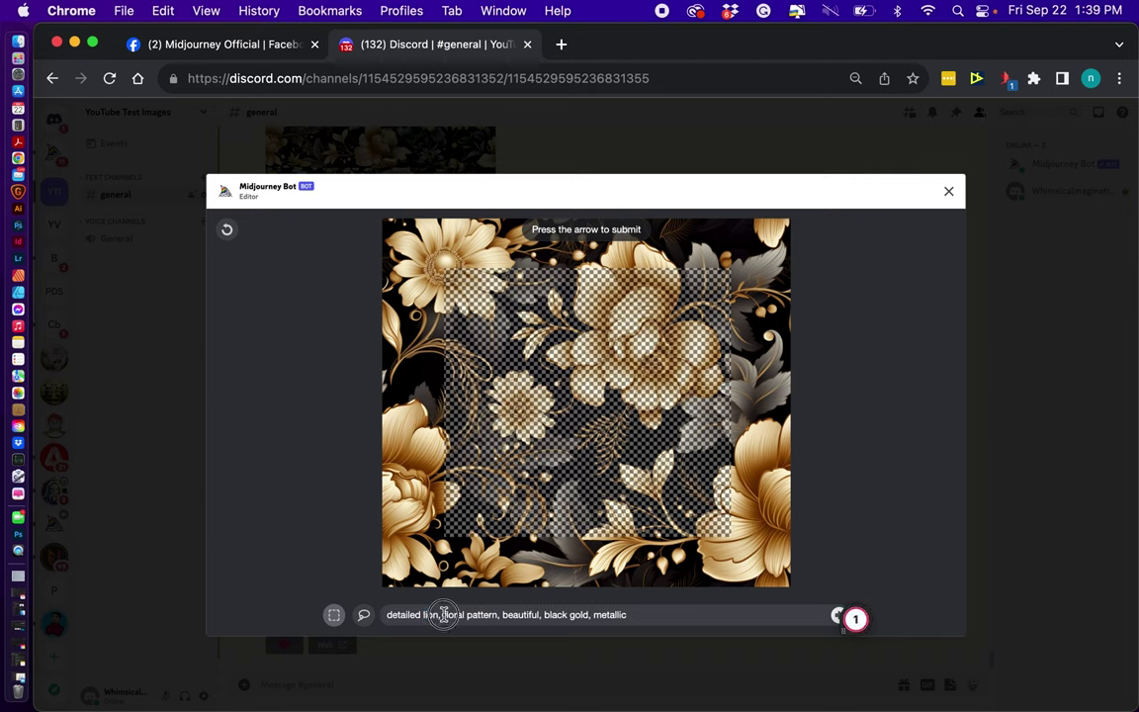
{"action": "left_click_drag", "start_coordinate": [444, 616], "coordinate": [502, 616]}
{"action": "key", "text": "BackSpace"}
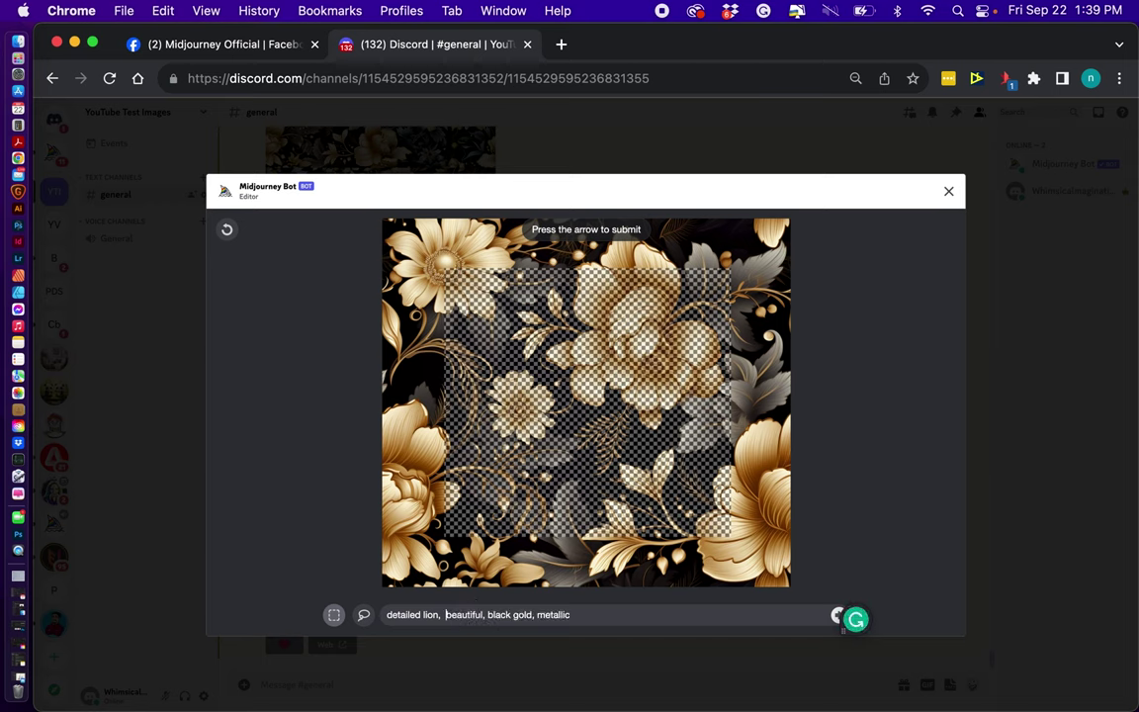
{"action": "key", "text": "BackSpace"}
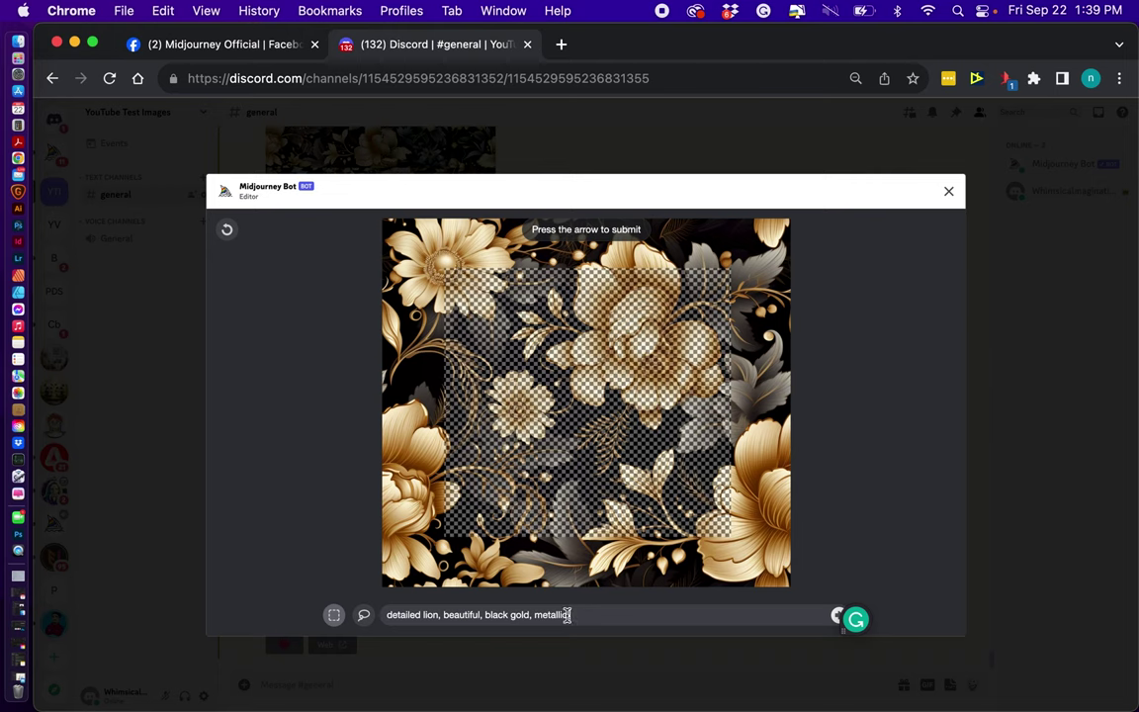
Reword the region prompt to "detailed metallic lion, beautiful, black gold", correcting the misspelled word, and submit the variation
{"action": "left_click", "coordinate": [415, 615]}
{"action": "type", "text": "metallic"}
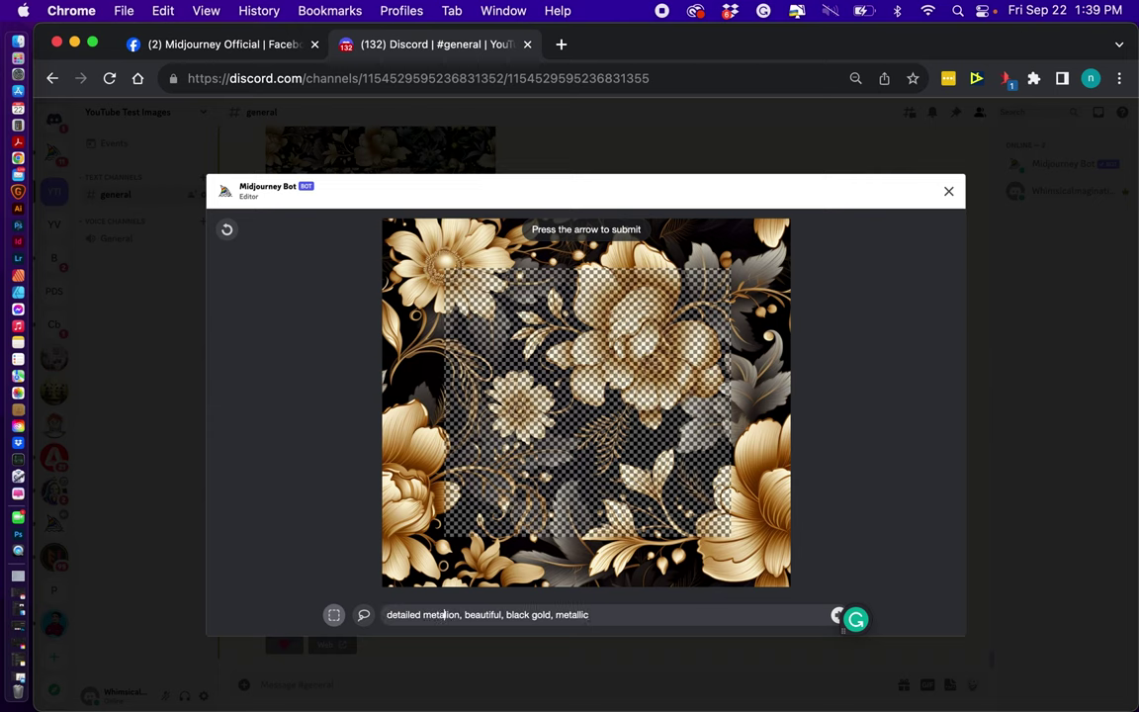
{"action": "double_click", "coordinate": [593, 616]}
{"action": "key", "text": "BackSpace"}
{"action": "key", "text": "BackSpace"}
{"action": "key", "text": "BackSpace"}
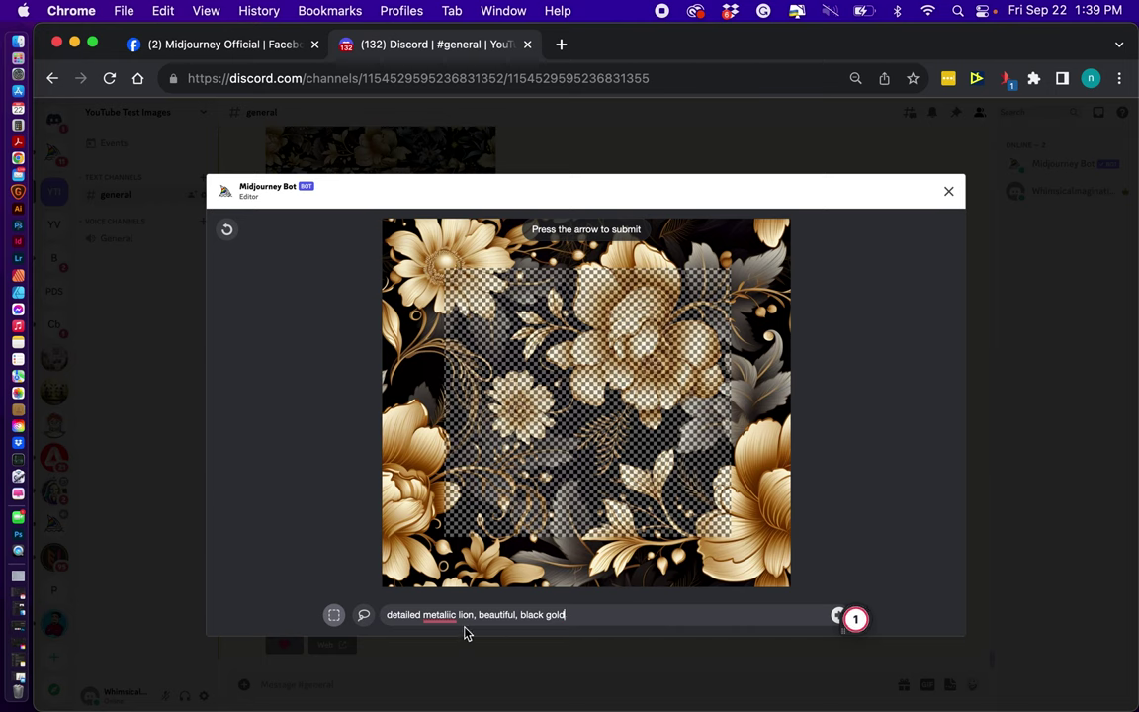
{"action": "mouse_move", "coordinate": [437, 615]}
{"action": "left_click", "coordinate": [453, 534]}
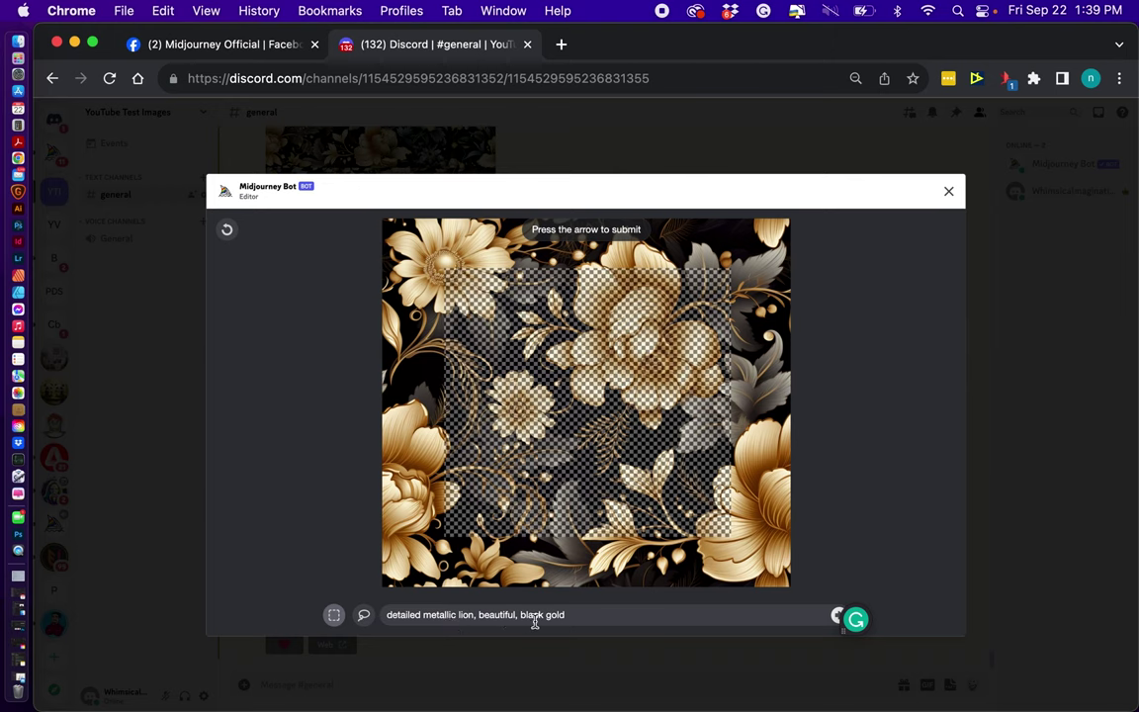
{"action": "left_click", "coordinate": [583, 615]}
{"action": "left_click", "coordinate": [838, 615]}
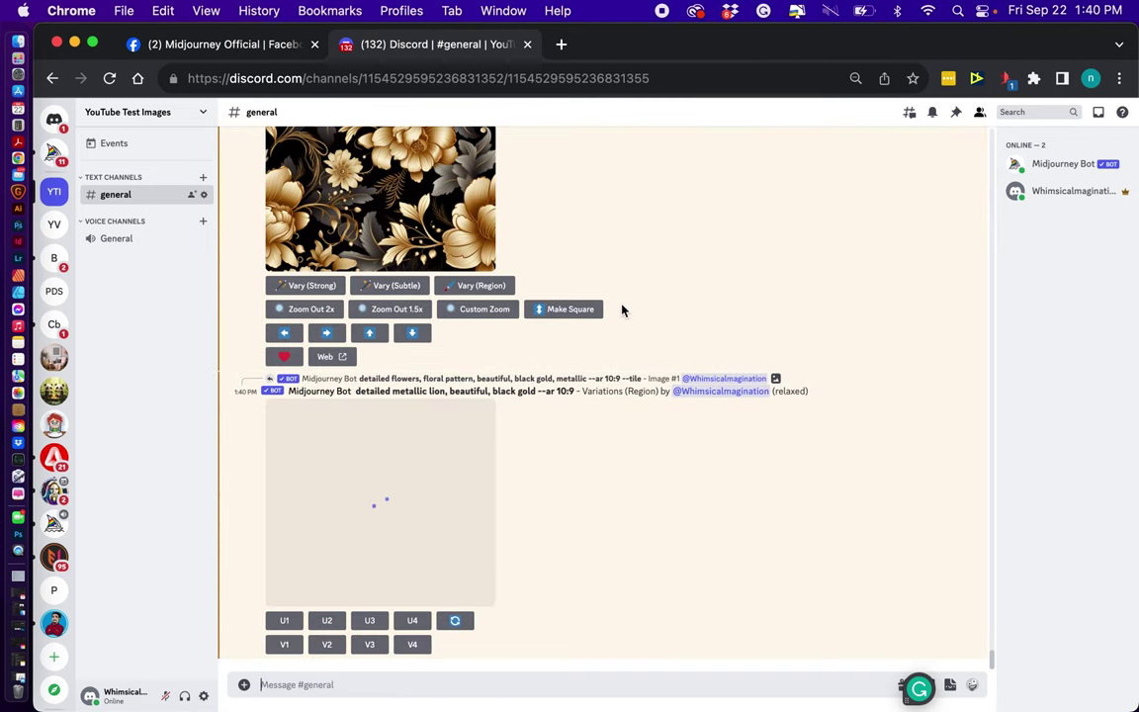
Open the new metallic lion grid full size in the browser and zoom out to examine all four images together
{"action": "left_click", "coordinate": [381, 529]}
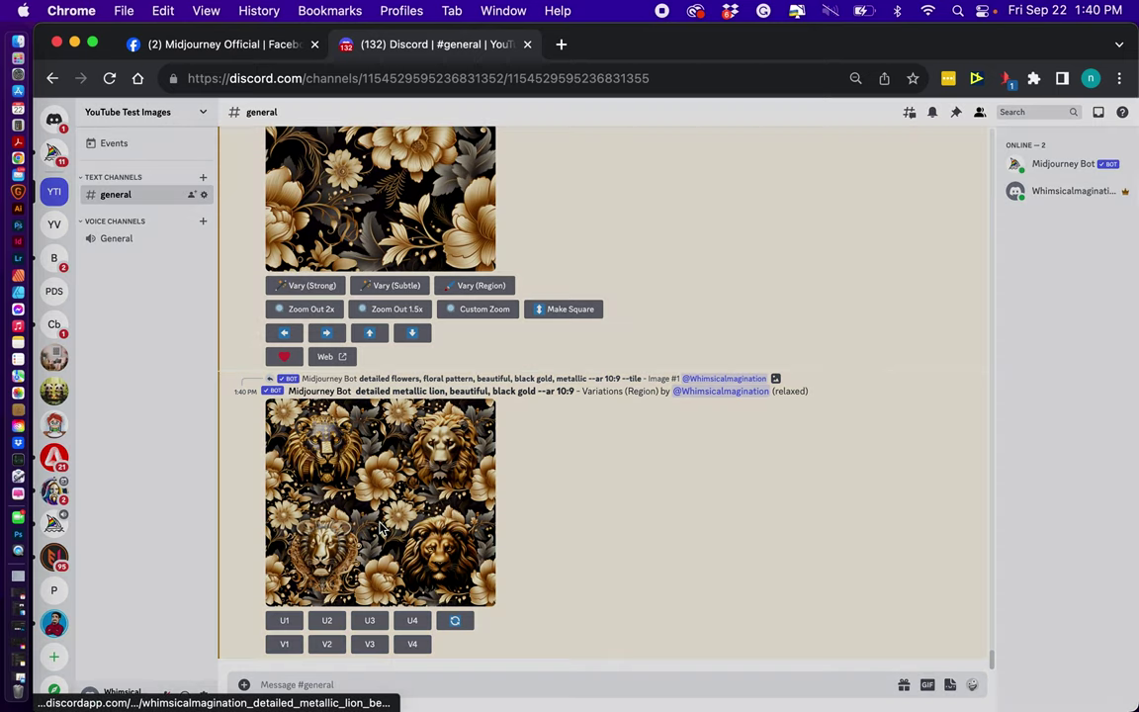
{"action": "left_click", "coordinate": [397, 617]}
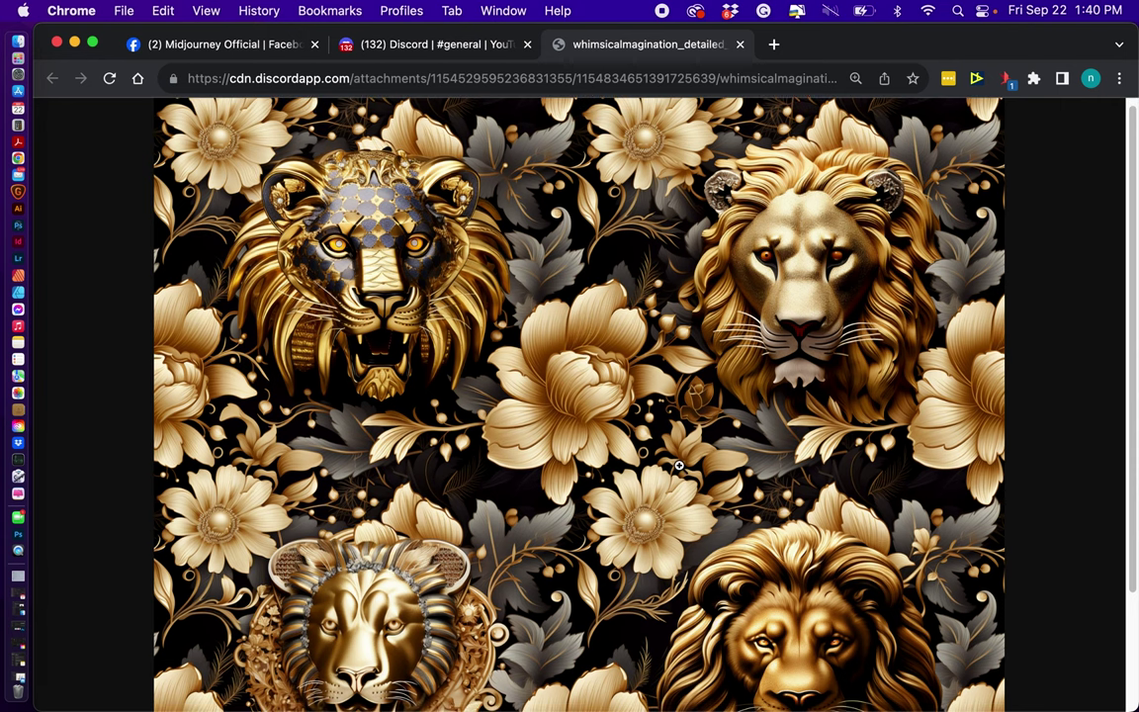
{"action": "key", "text": "super+minus"}
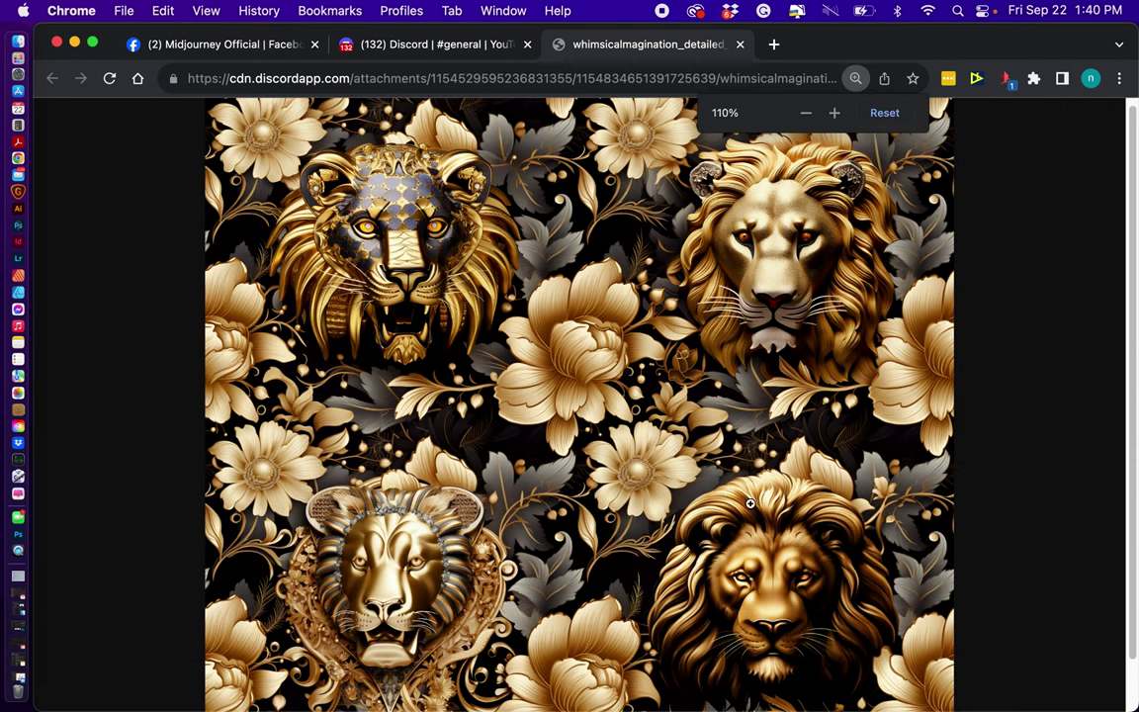
{"action": "key", "text": "super+minus"}
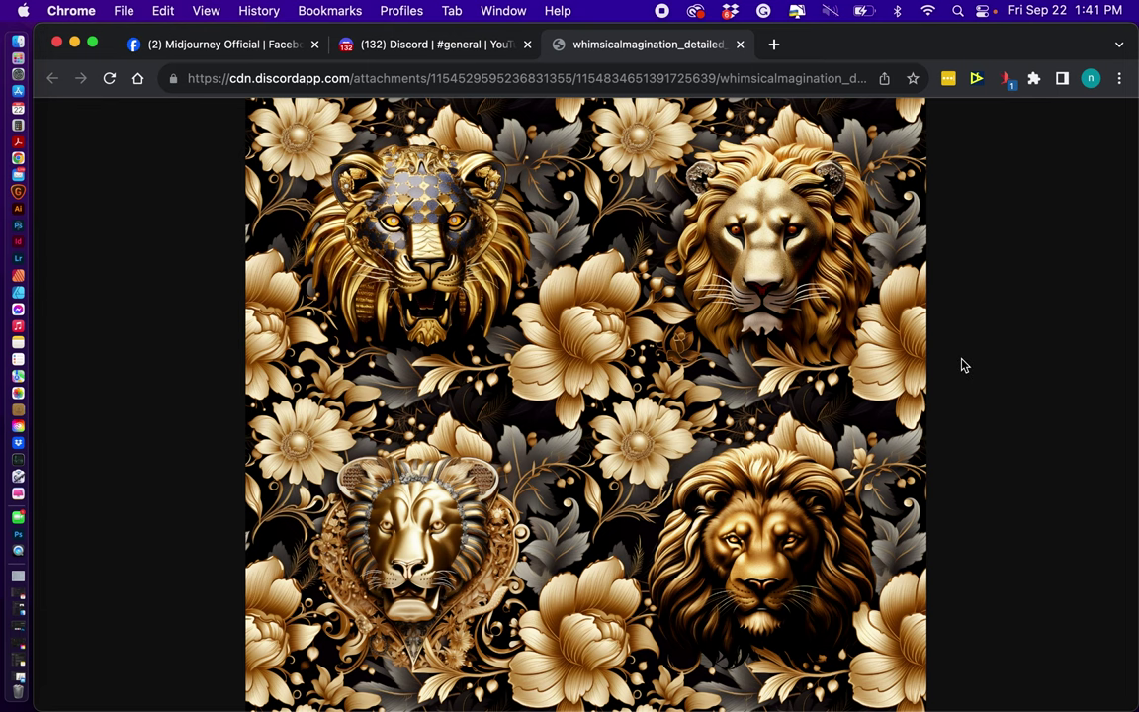
Return to the upscaled floral image, reopen Vary (Region), and reword the prompt to "detailed metallic gold flower, beautiful, black gold"
{"action": "key", "text": "super+w"}
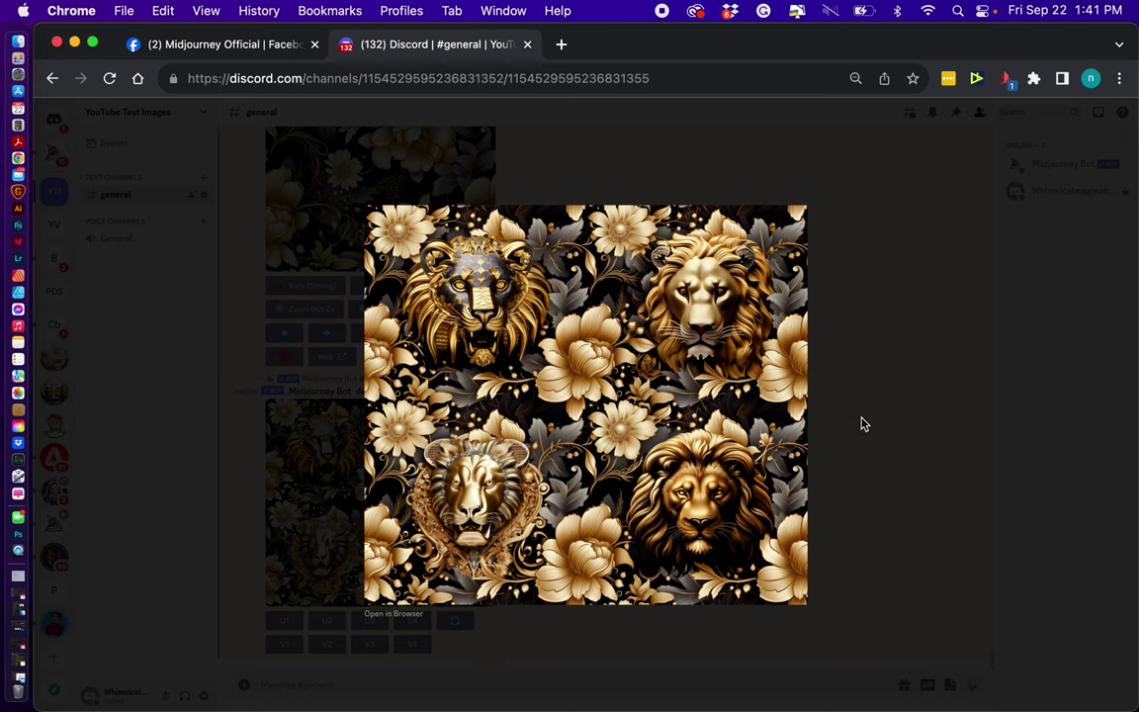
{"action": "left_click", "coordinate": [862, 423]}
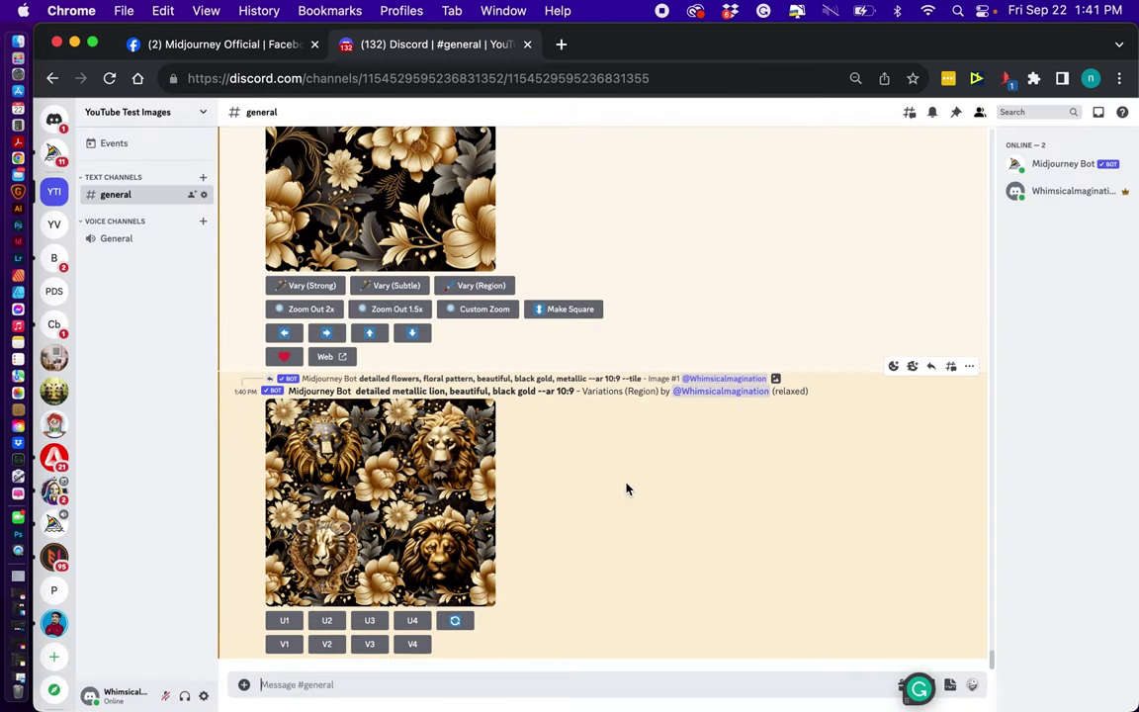
{"action": "left_click", "coordinate": [482, 286]}
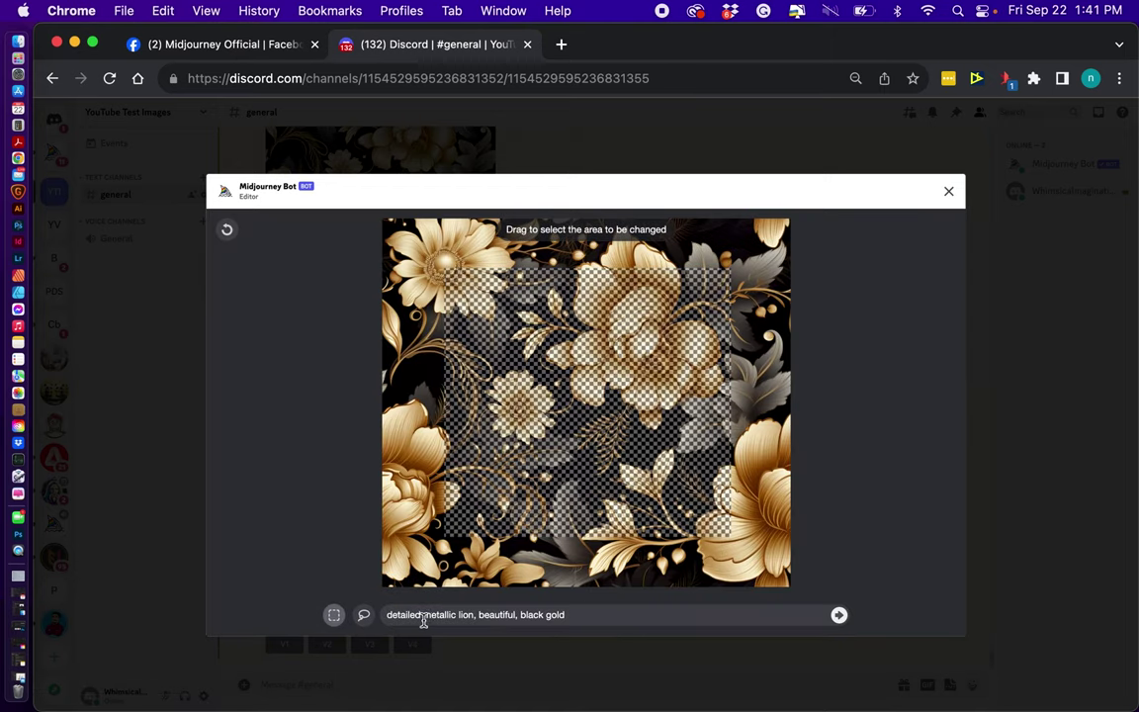
{"action": "double_click", "coordinate": [466, 614]}
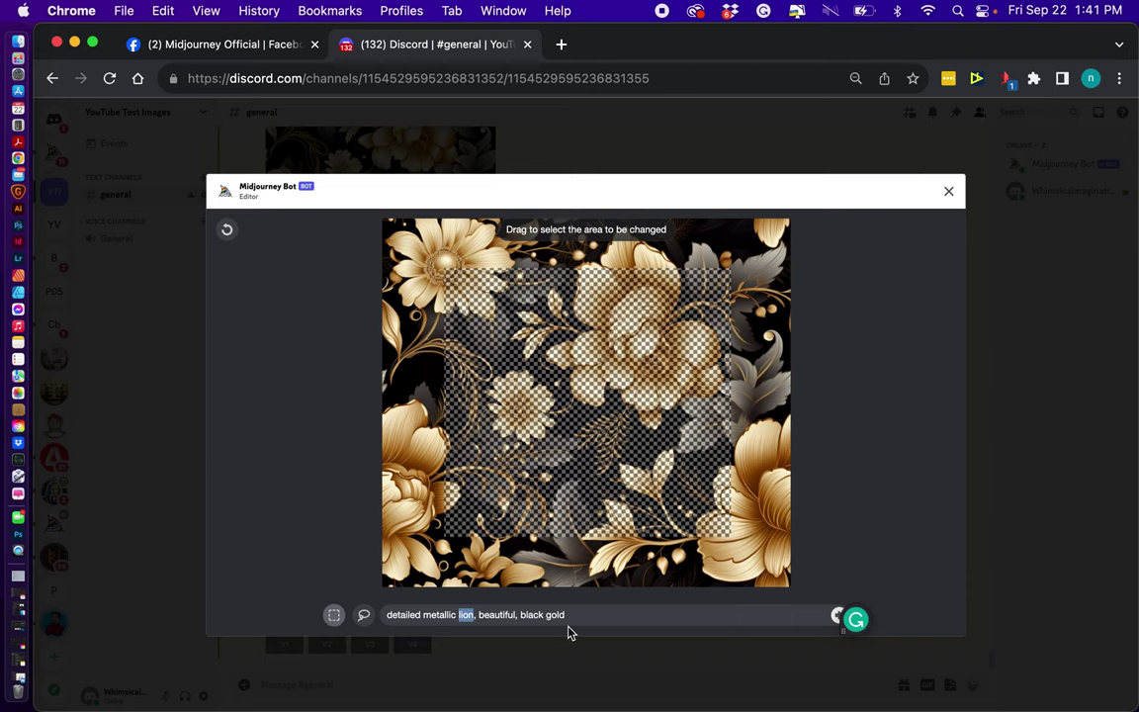
{"action": "type", "text": "gold flower"}
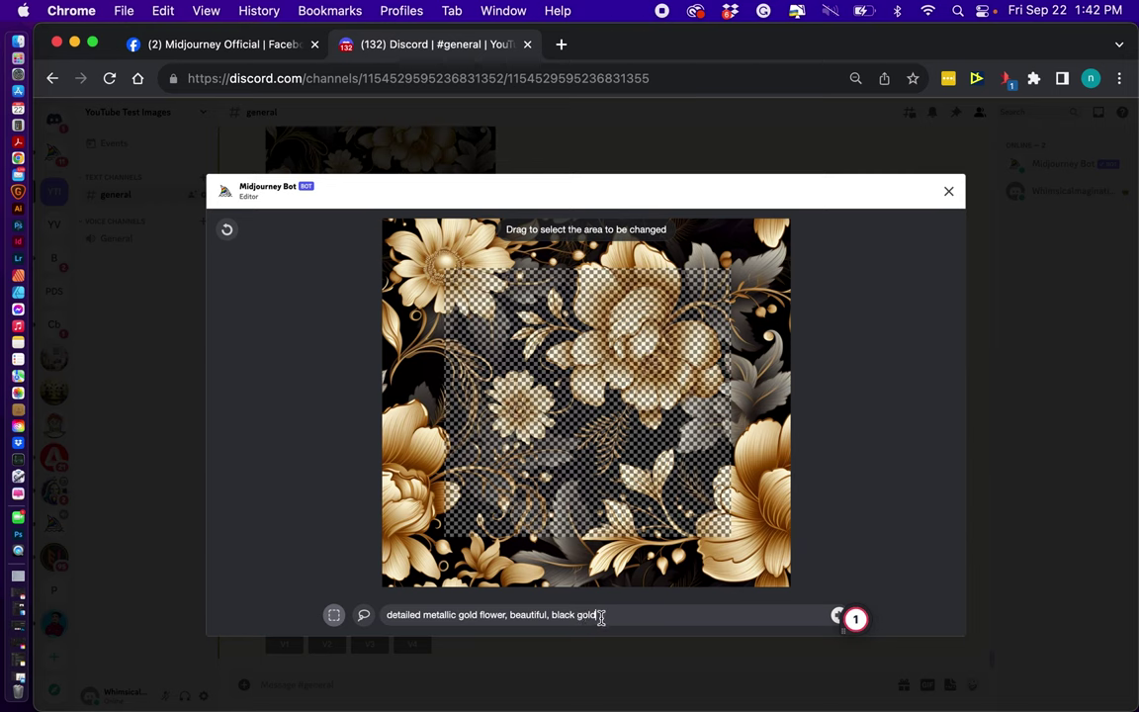
Replace the region selection with a larger rectangle covering most of the floral image, leaving narrow margins, and submit the gold flower variation
{"action": "left_click", "coordinate": [228, 231]}
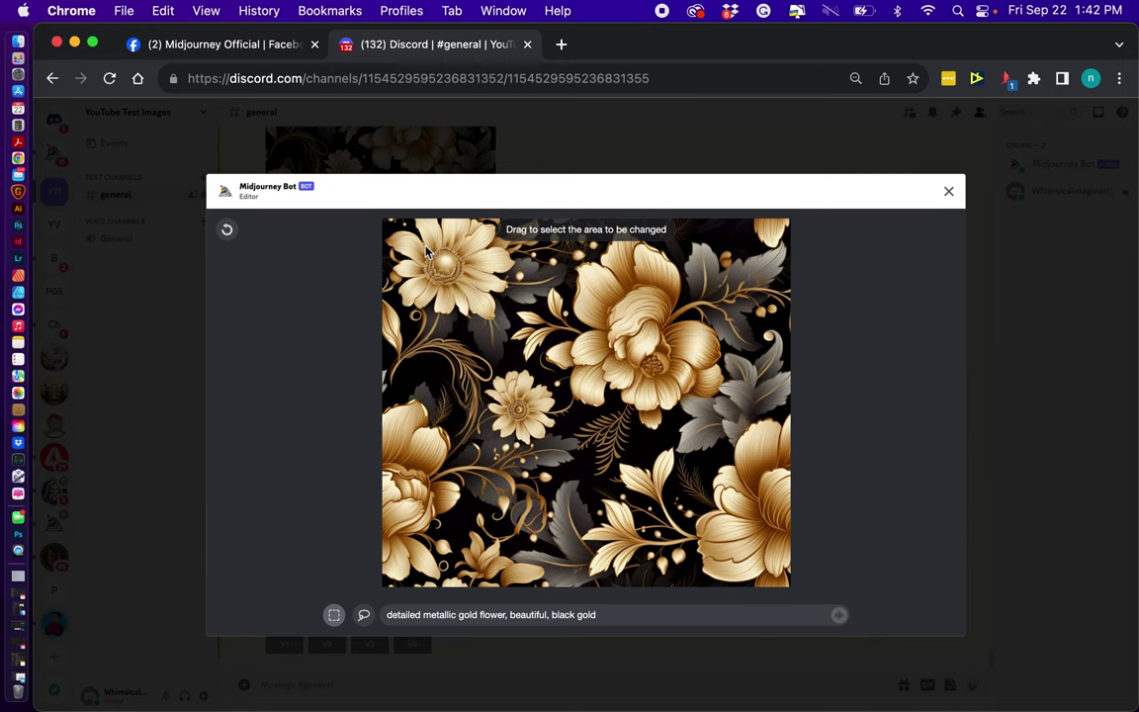
{"action": "mouse_move", "coordinate": [419, 243]}
{"action": "left_mouse_down"}
{"action": "mouse_move", "coordinate": [755, 504]}
{"action": "mouse_move", "coordinate": [738, 534]}
{"action": "mouse_move", "coordinate": [751, 572]}
{"action": "left_mouse_up"}
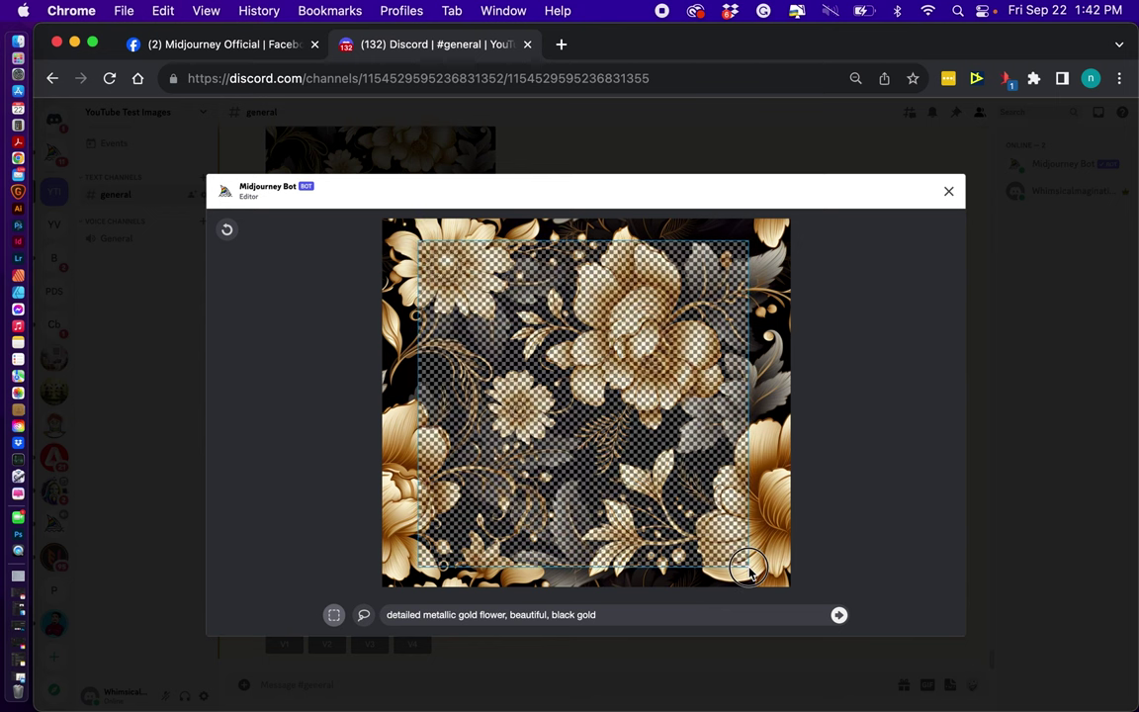
{"action": "left_click_drag", "start_coordinate": [750, 572], "coordinate": [754, 570]}
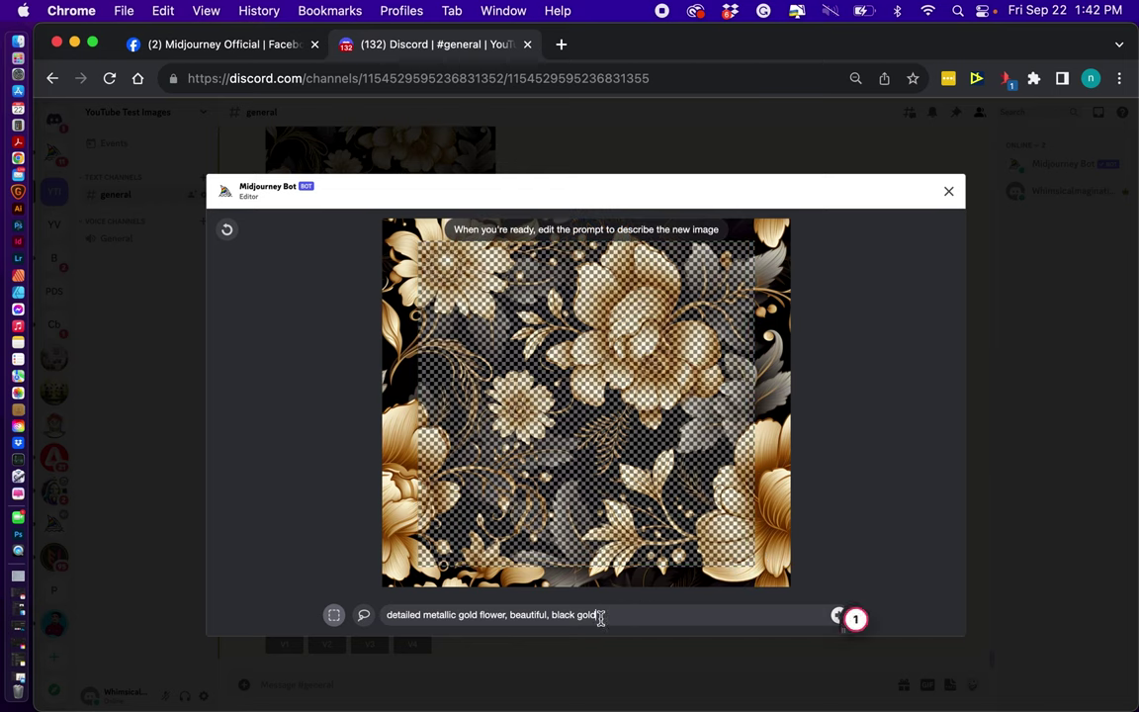
{"action": "left_click", "coordinate": [839, 615]}
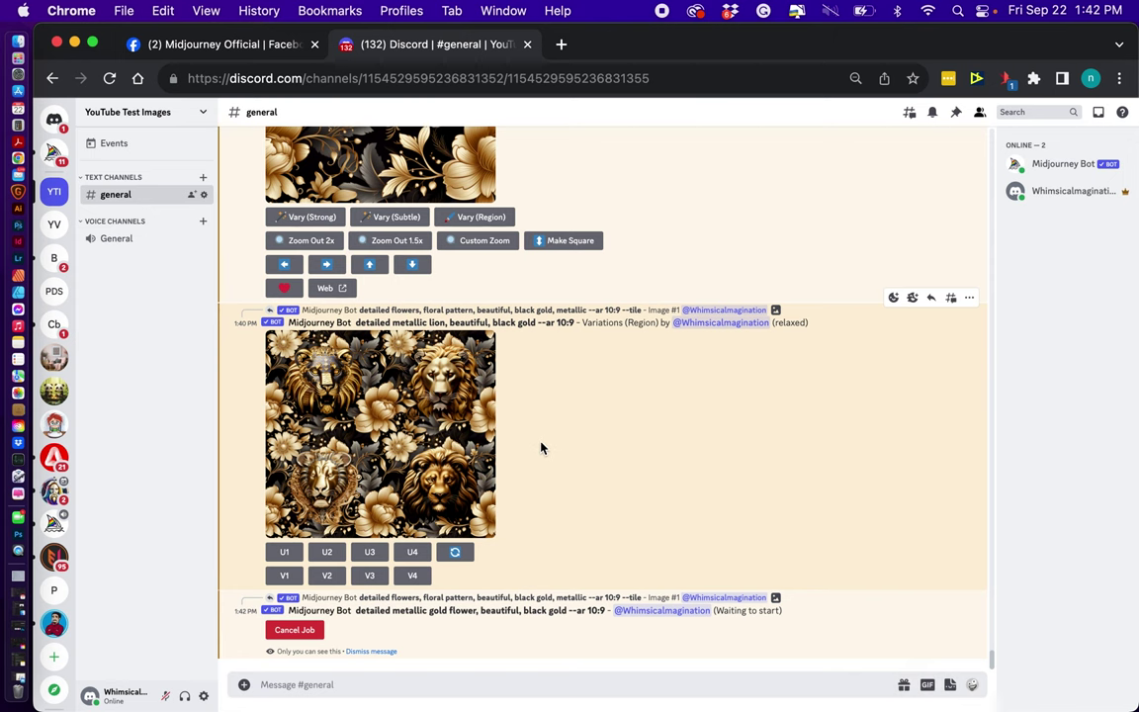
Preview the metallic lion grid enlarged and upscale its fourth image
{"action": "left_click", "coordinate": [431, 475]}
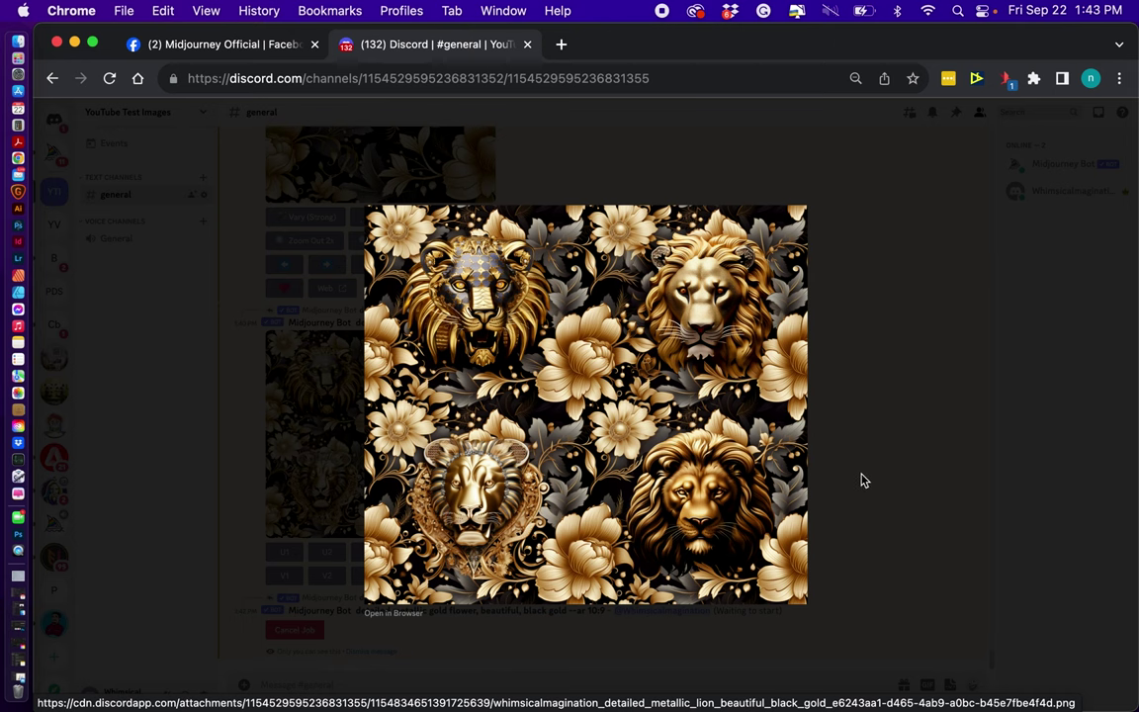
{"action": "left_click", "coordinate": [829, 500]}
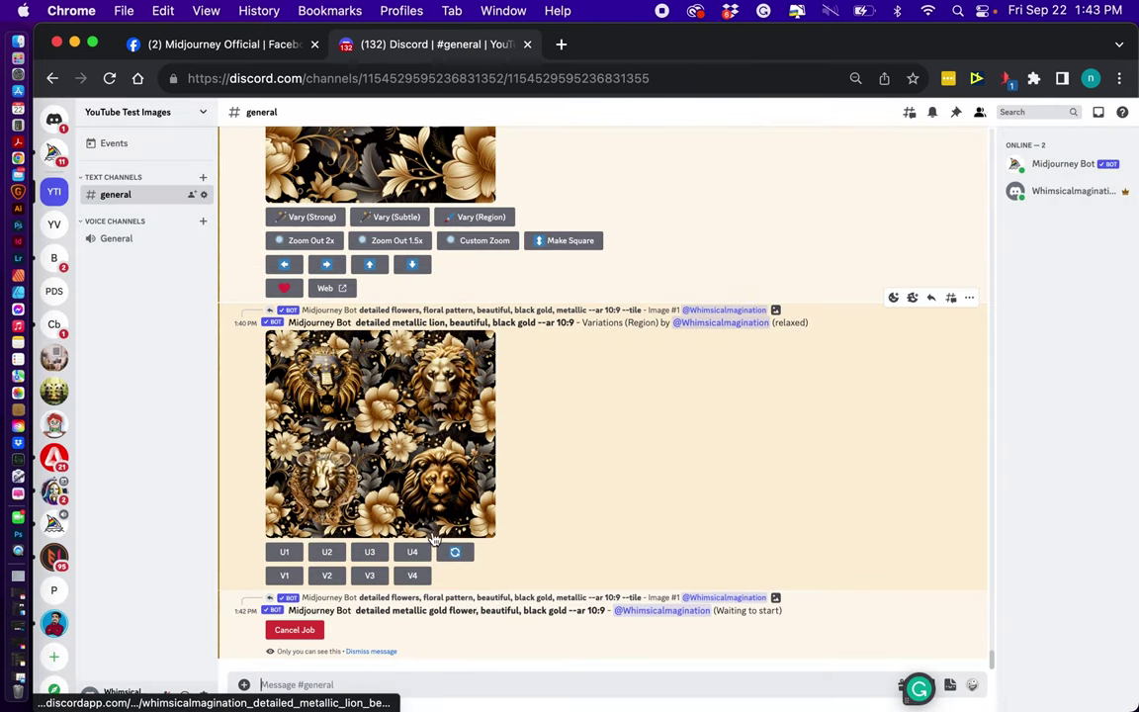
{"action": "left_click", "coordinate": [412, 552]}
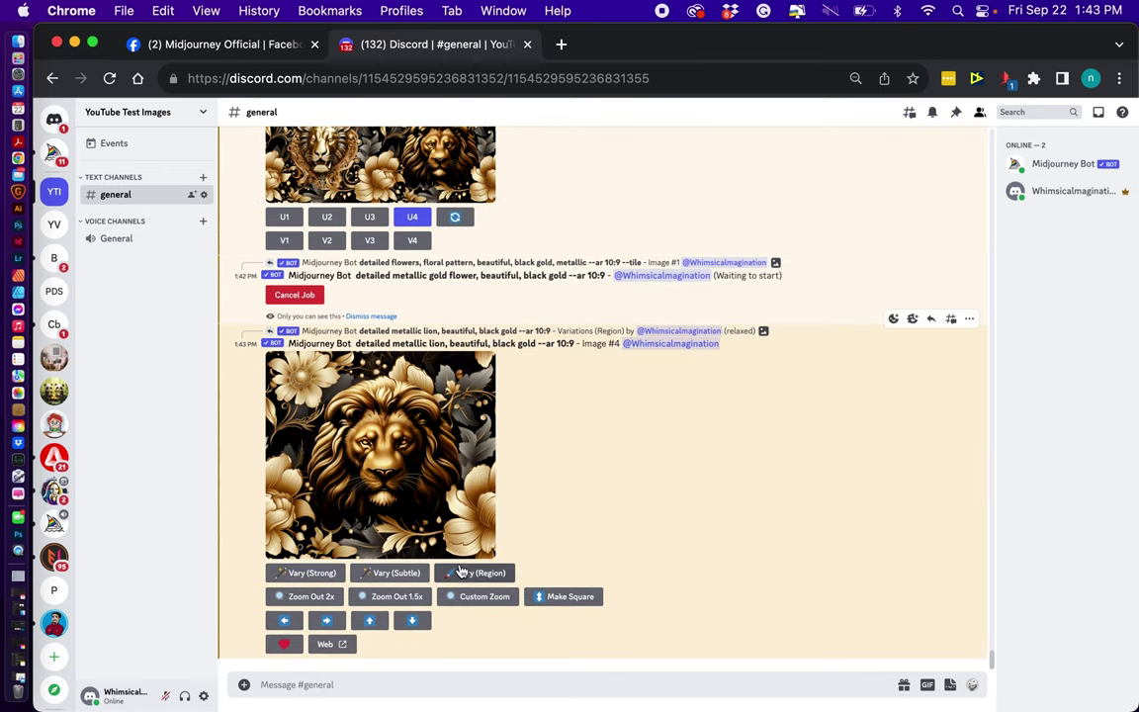
Vary the lion's face, upper mane corners and the strip beneath it with the prompt "detailed metallic lion with green eyes, beautiful, black gold"
{"action": "left_click", "coordinate": [463, 573]}
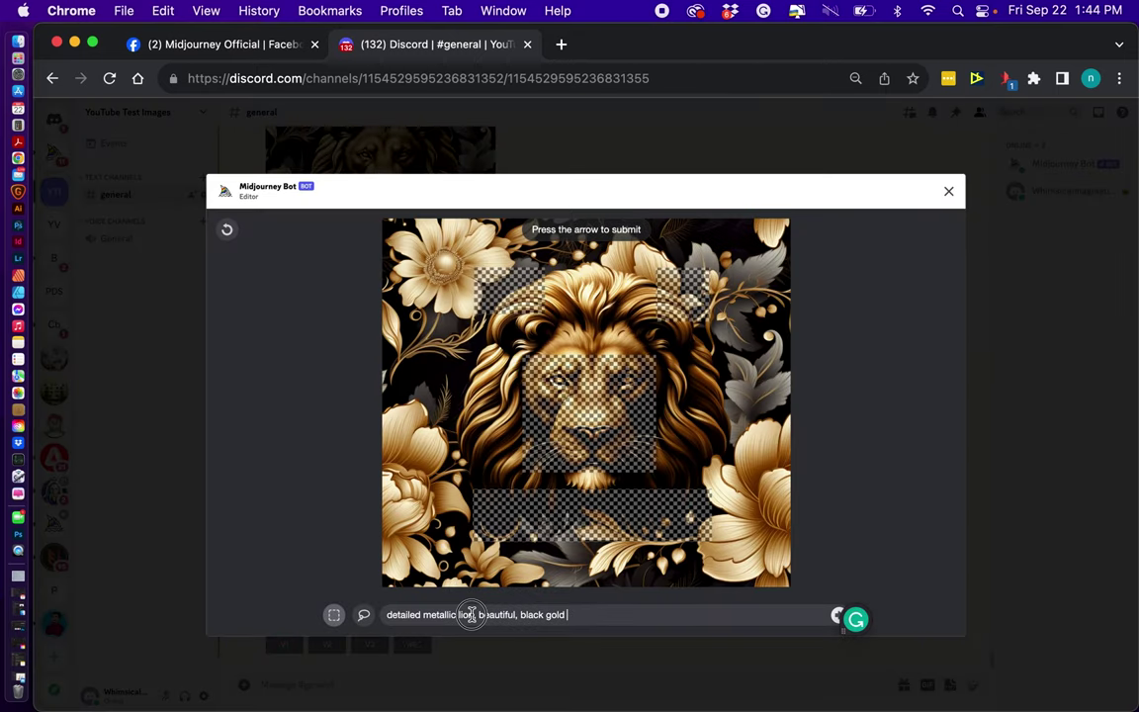
{"action": "left_click", "coordinate": [474, 614]}
{"action": "type", "text": "with"}
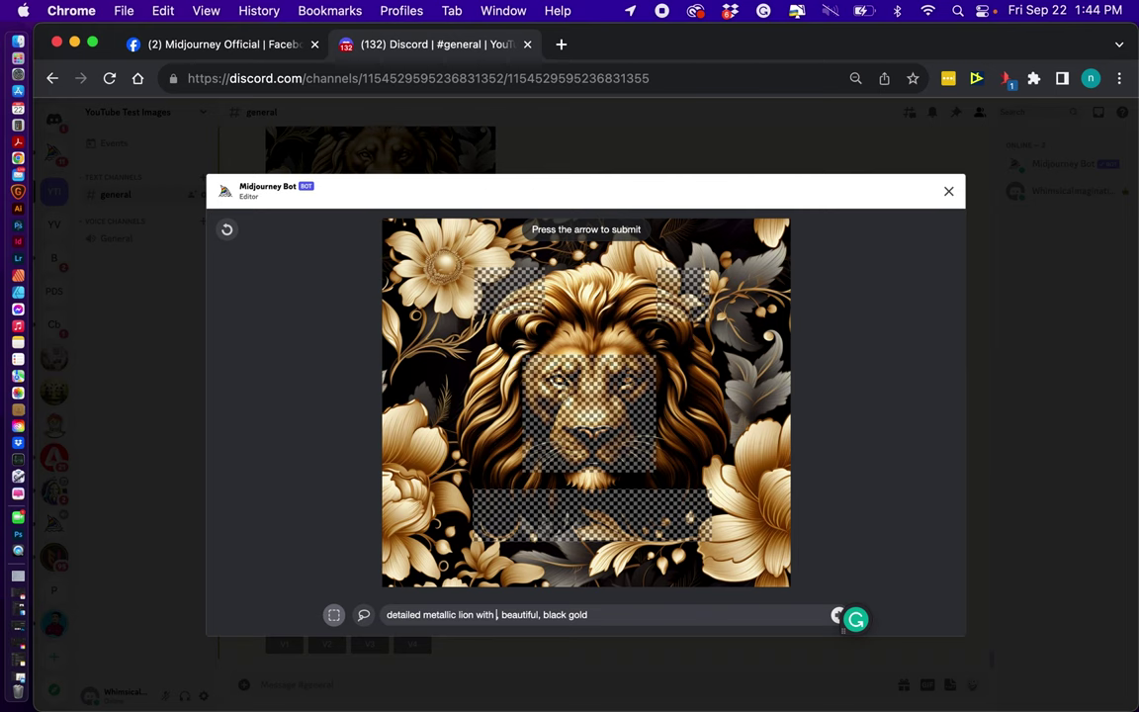
{"action": "type", "text": "green eyes"}
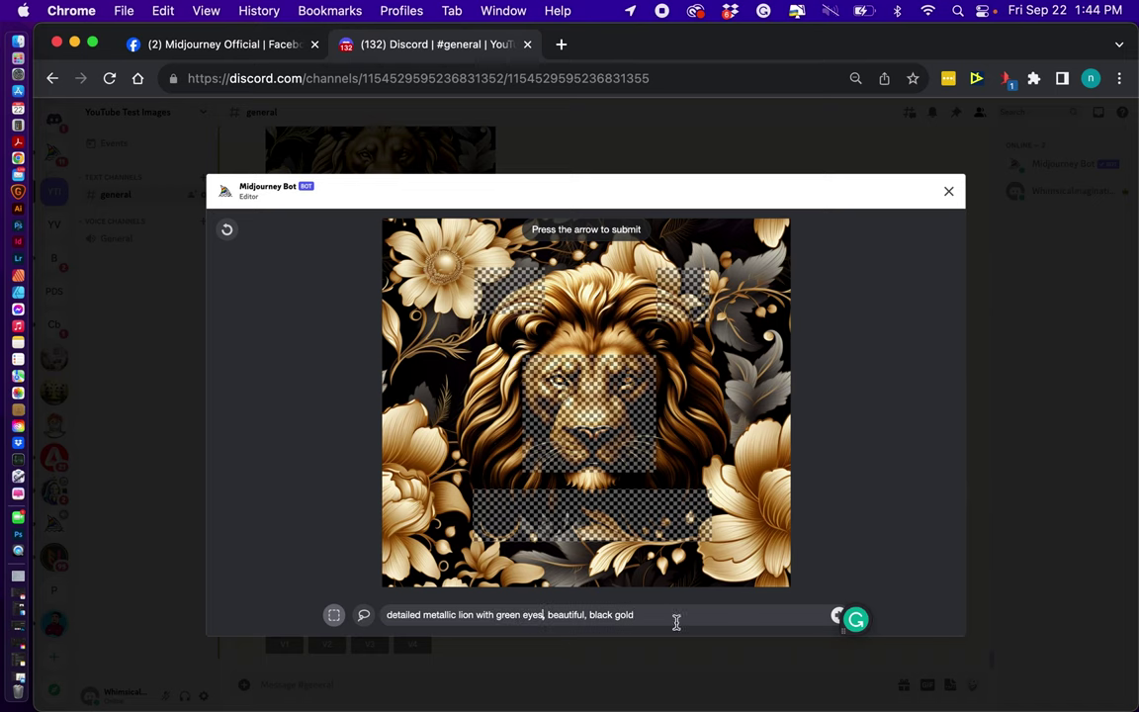
{"action": "left_click", "coordinate": [676, 621]}
{"action": "key", "text": "Return"}
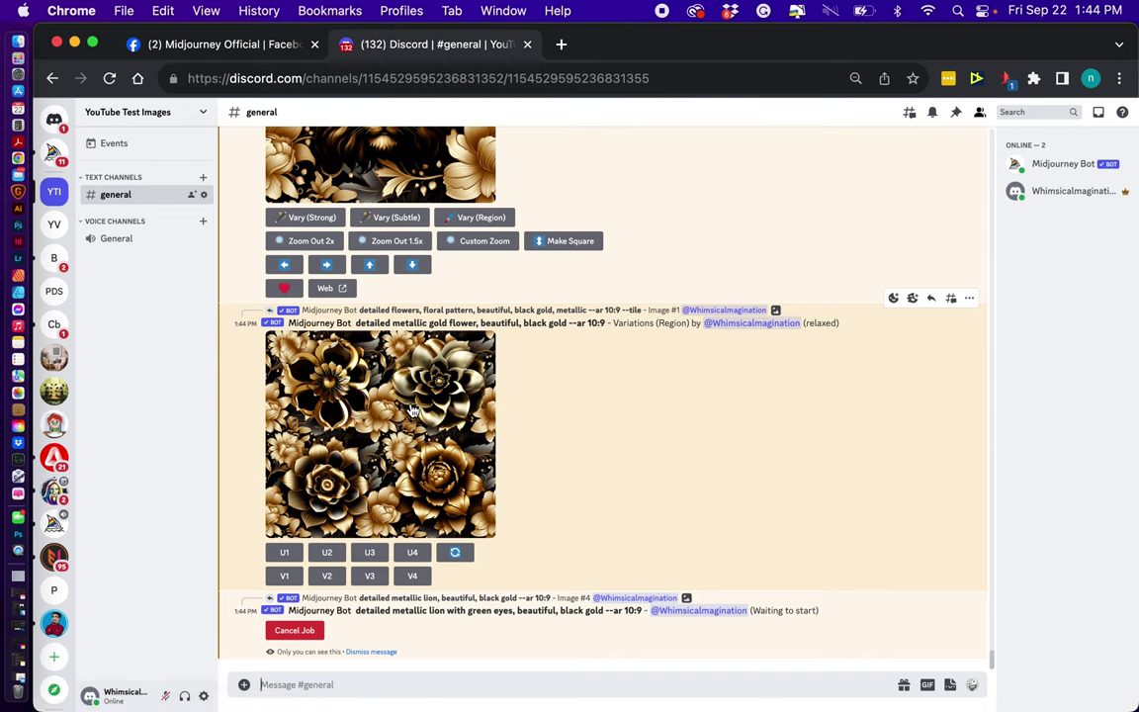
Preview the metallic gold flower grid enlarged, then upscale its fourth image and open Vary (Region) on it
{"action": "left_click", "coordinate": [511, 436]}
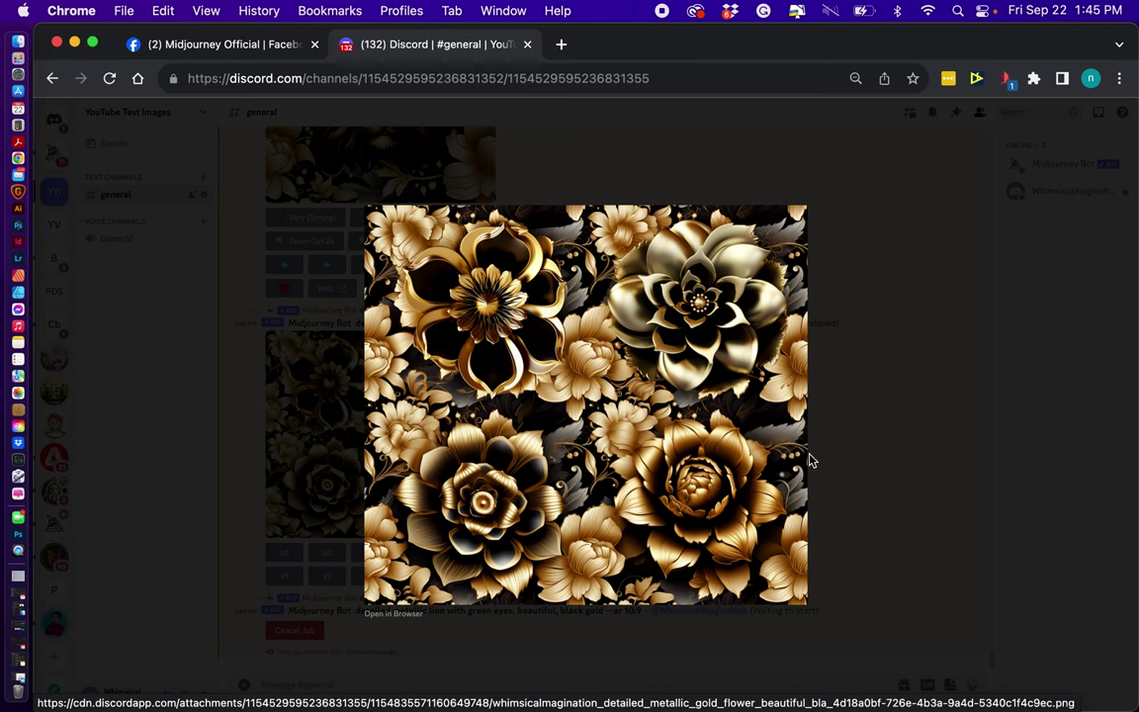
{"action": "left_click", "coordinate": [838, 512]}
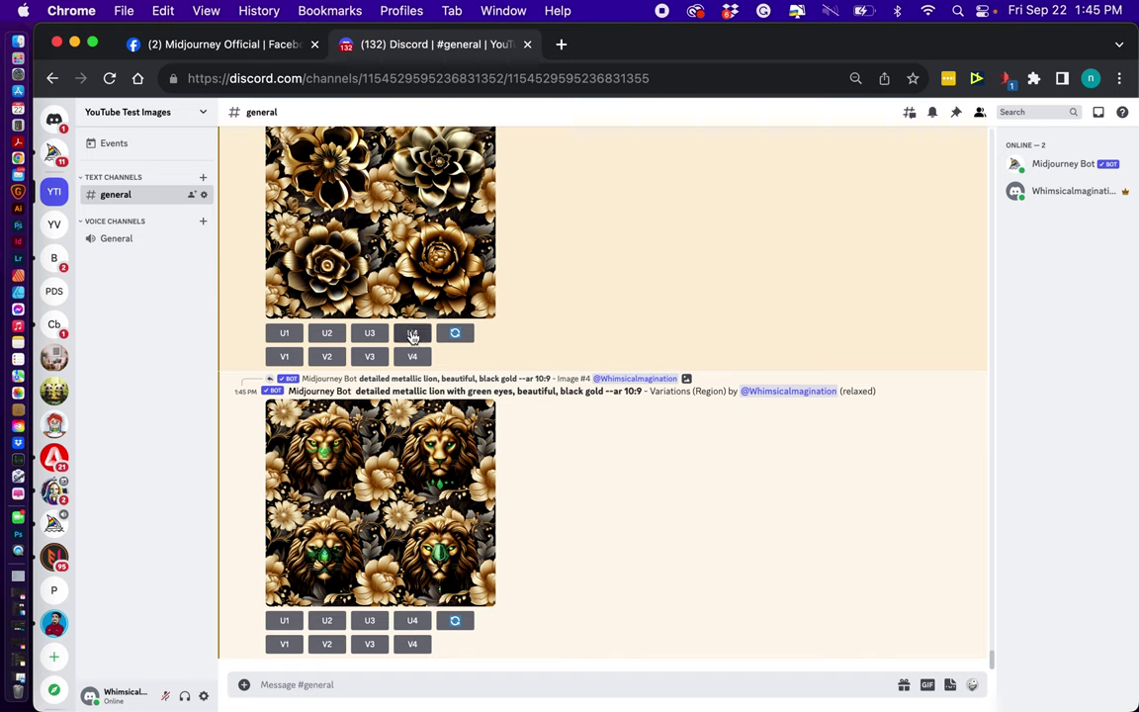
{"action": "left_click", "coordinate": [413, 334]}
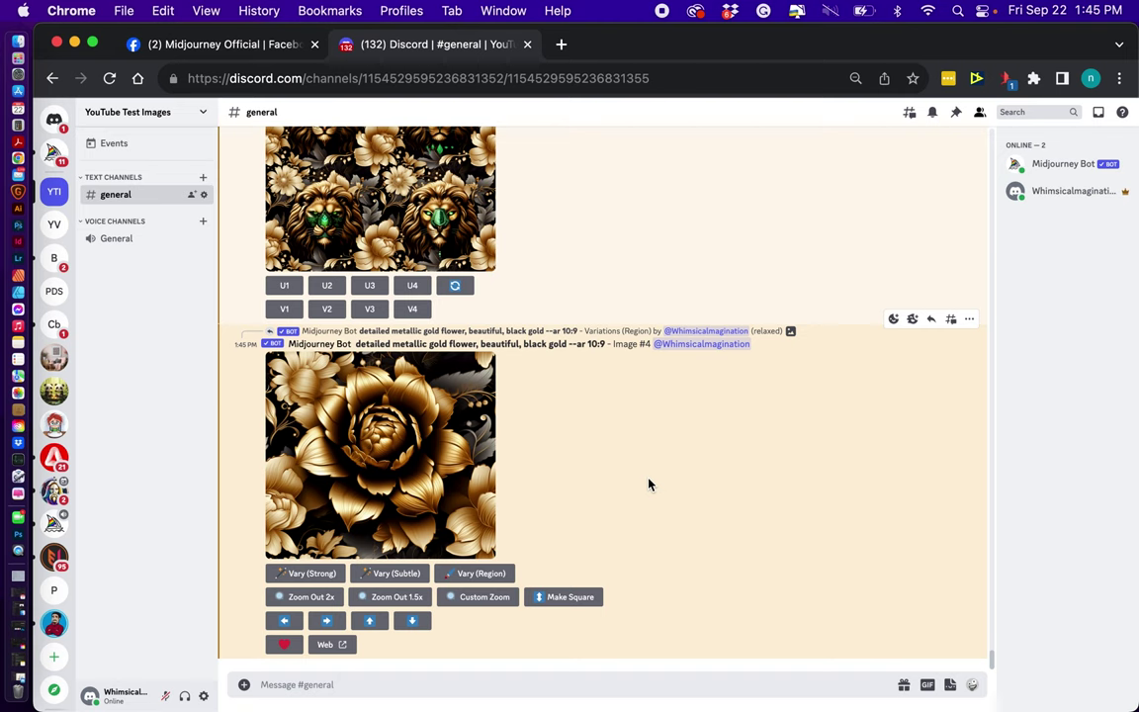
{"action": "left_click", "coordinate": [481, 577]}
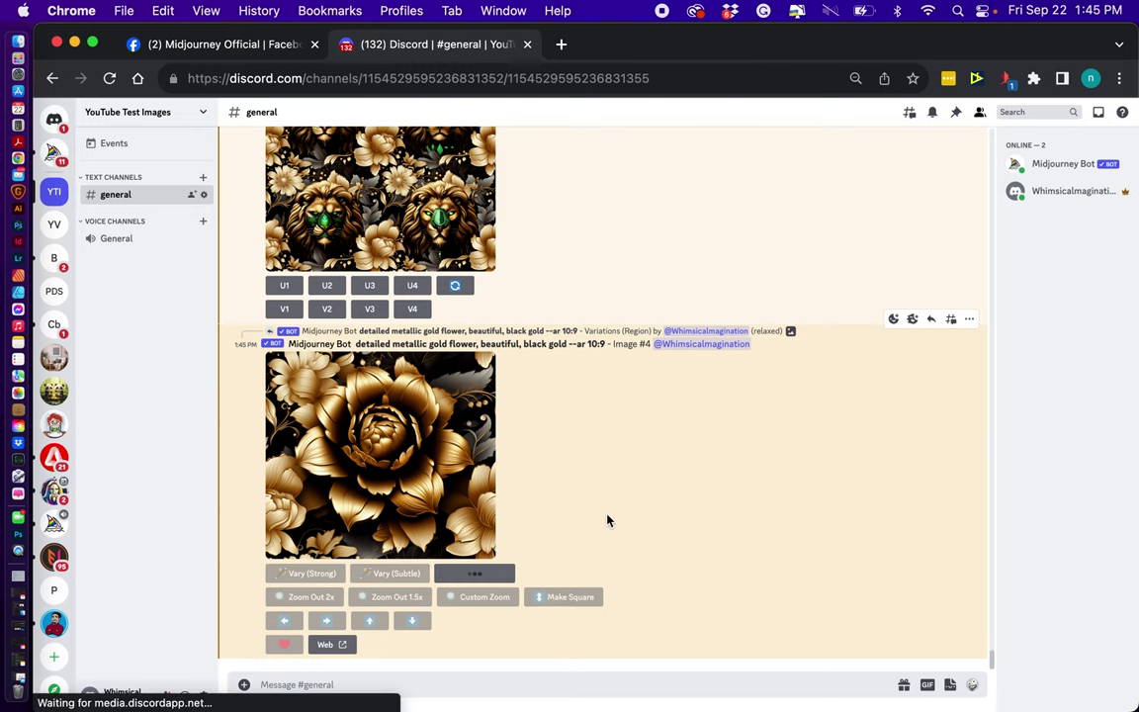